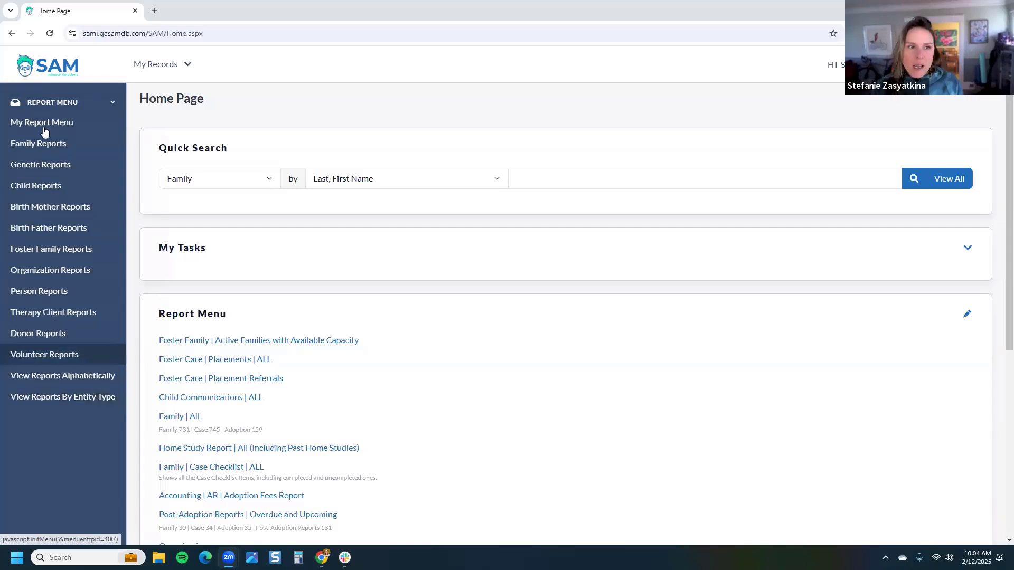
Browse the family and child report lists, and open the Foster Care | Placements | ALL report from My Report Menu
{"action": "left_click", "coordinate": [51, 150]}
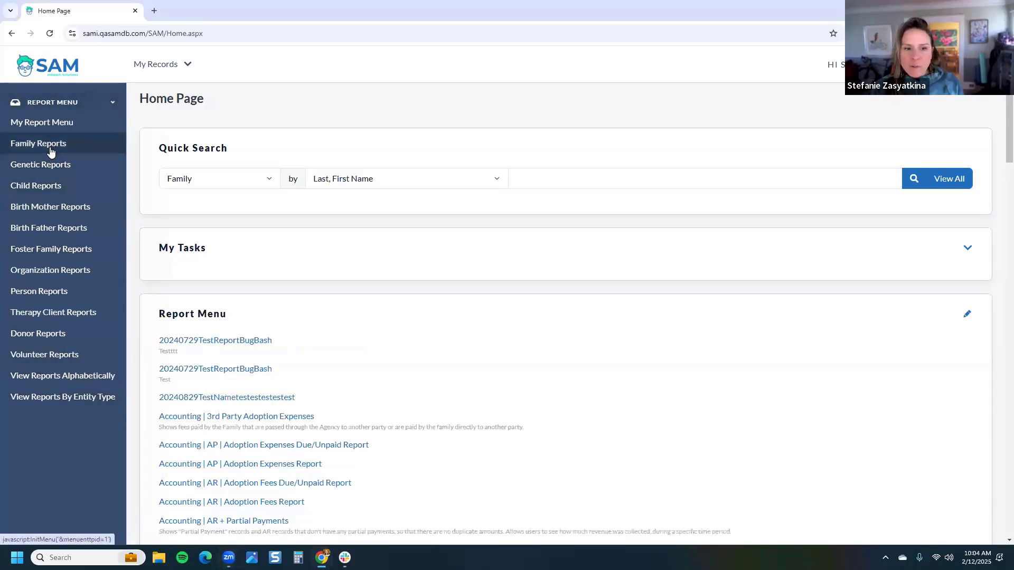
{"action": "left_click", "coordinate": [47, 188]}
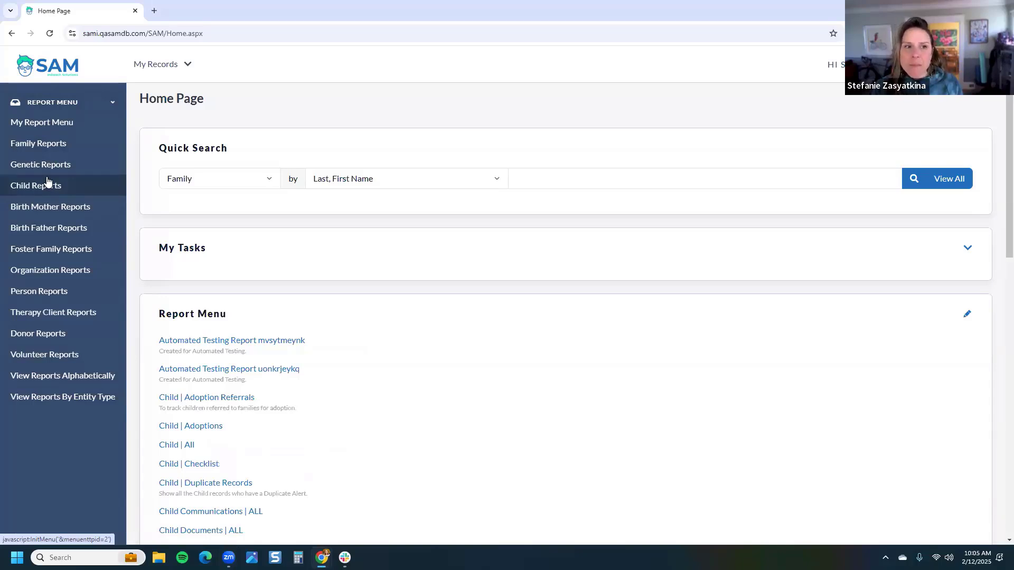
{"action": "left_click", "coordinate": [52, 125]}
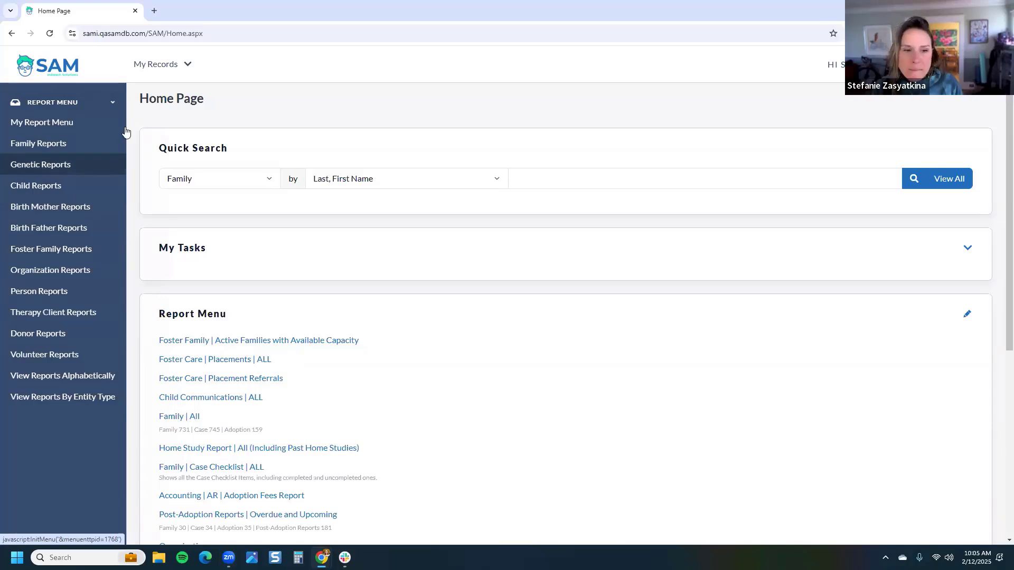
{"action": "left_click", "coordinate": [228, 363]}
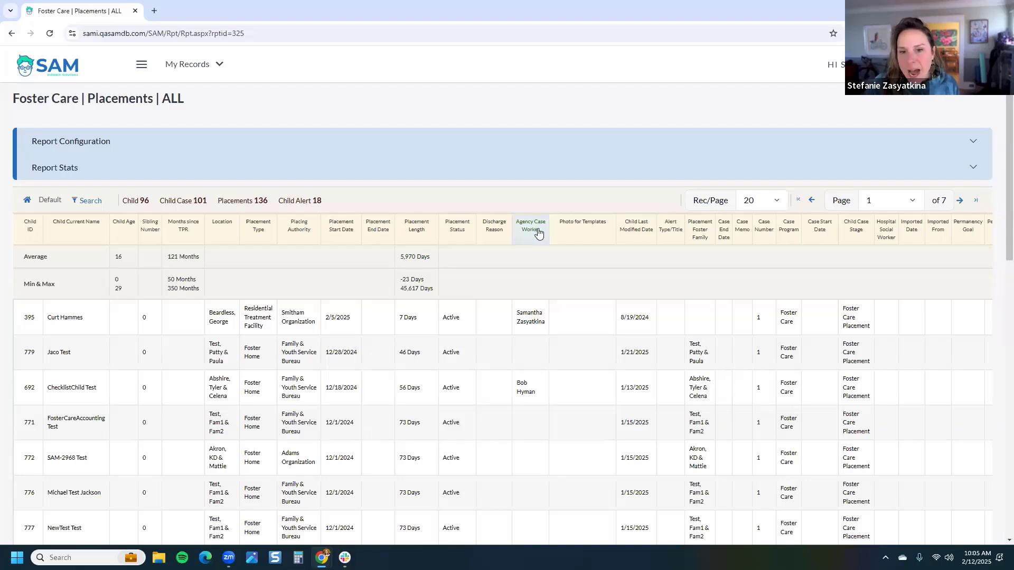
Filter out entered values in the Agency Case Worker column so only placements without a worker are listed
{"action": "scroll", "coordinate": [538, 232], "scroll_direction": "down", "scroll_amount": 2}
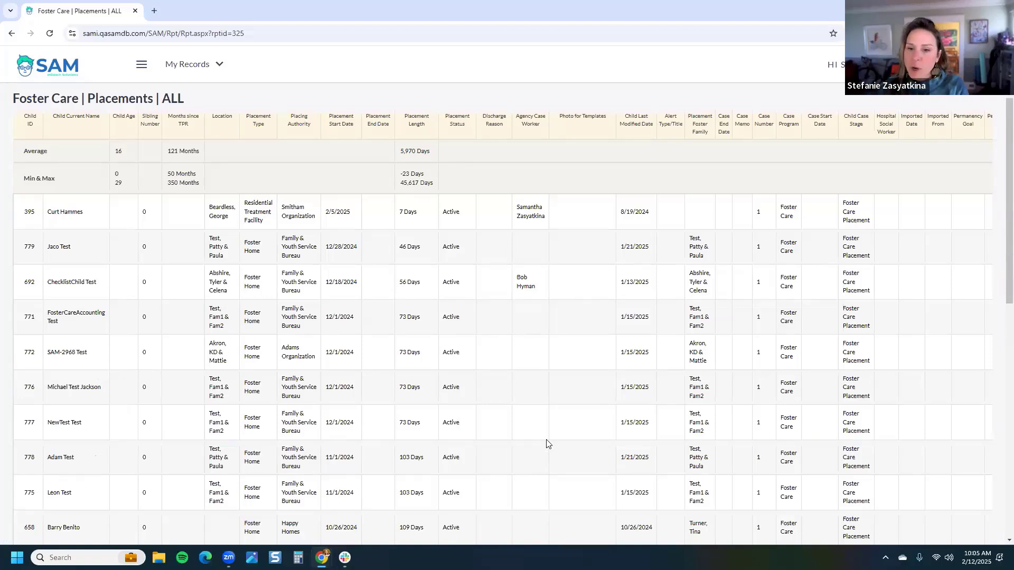
{"action": "mouse_move", "coordinate": [536, 509]}
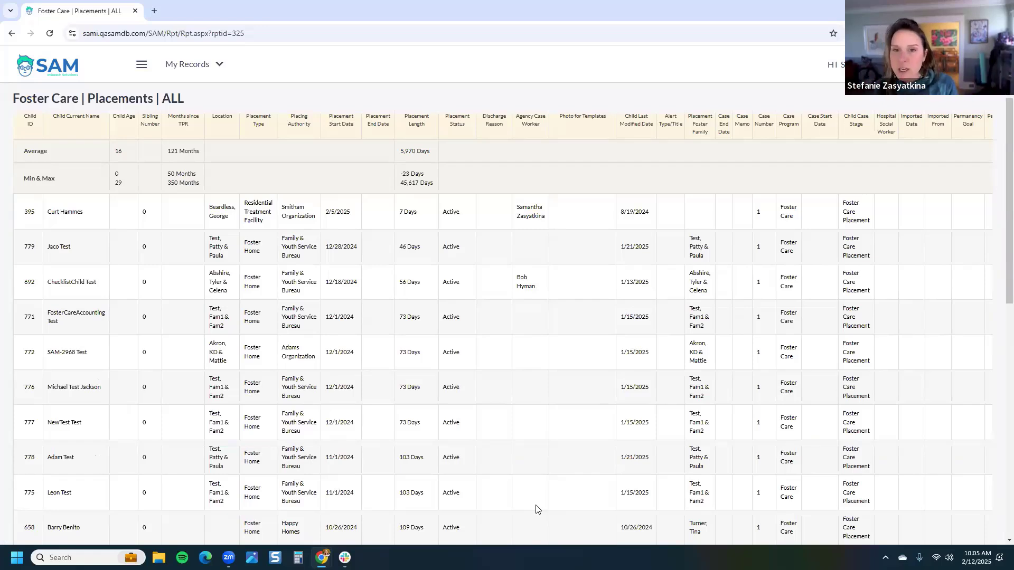
{"action": "scroll", "coordinate": [526, 274], "scroll_direction": "up", "scroll_amount": 2}
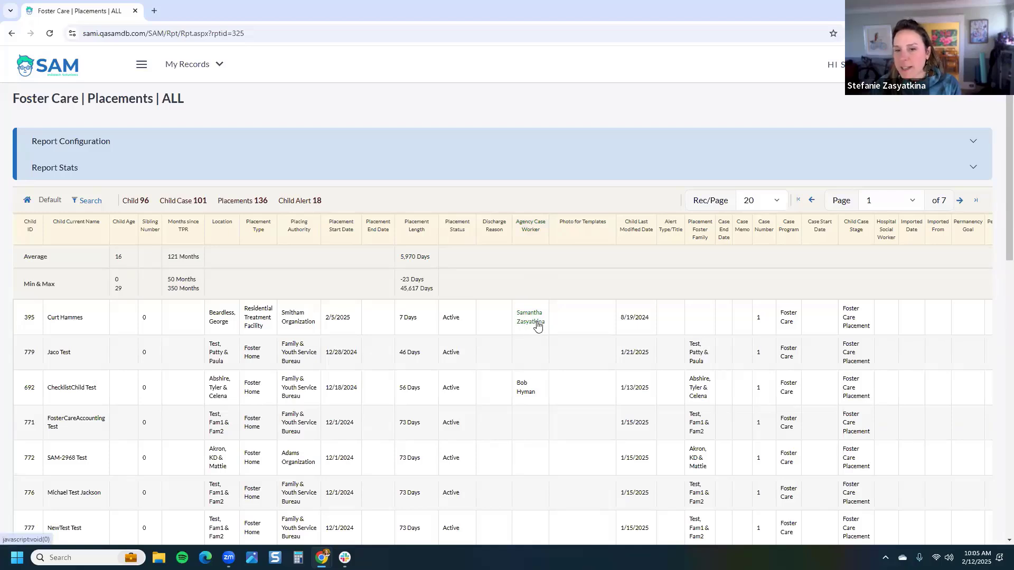
{"action": "mouse_move", "coordinate": [529, 359]}
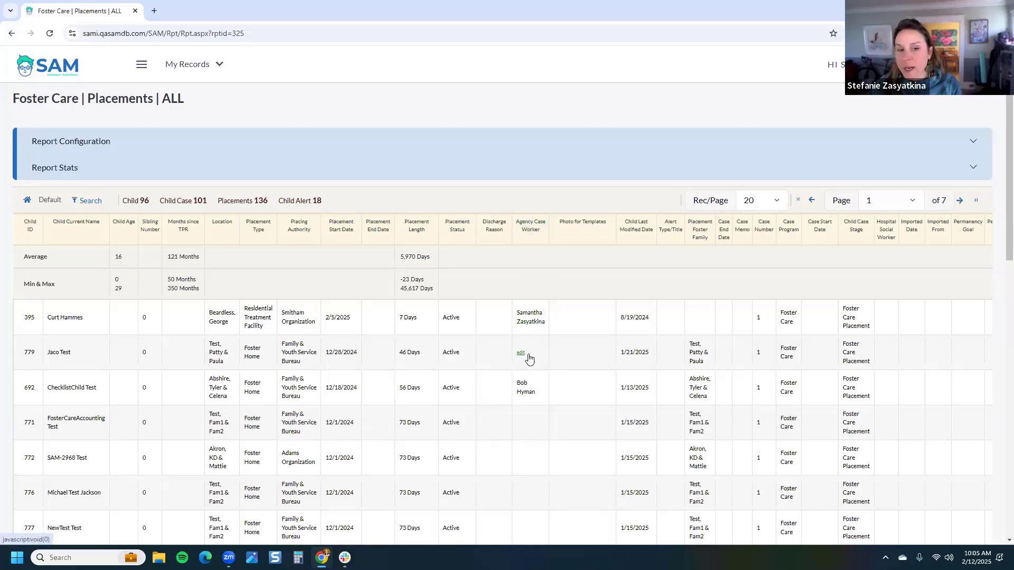
{"action": "left_click", "coordinate": [534, 233]}
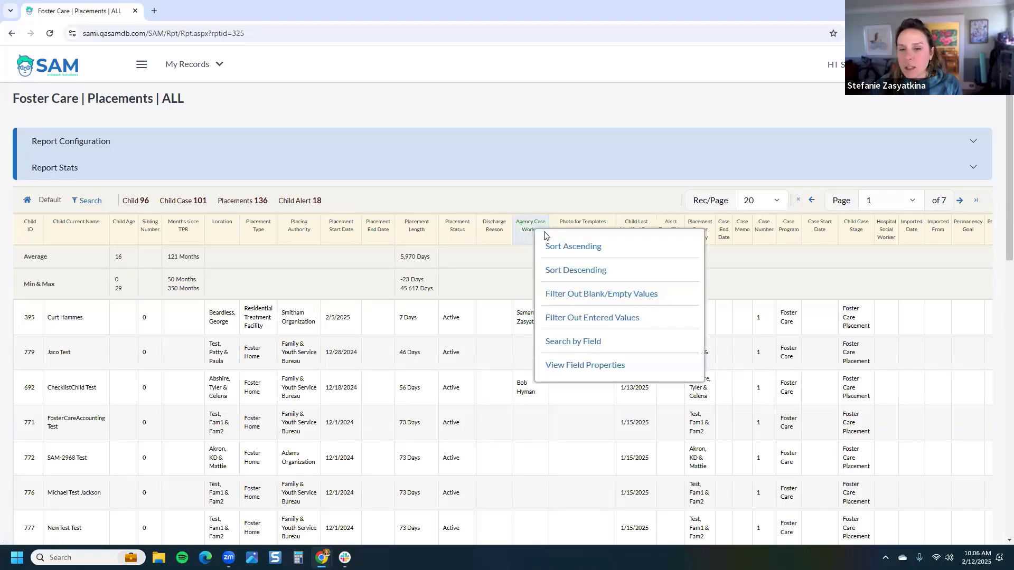
{"action": "left_click", "coordinate": [633, 320]}
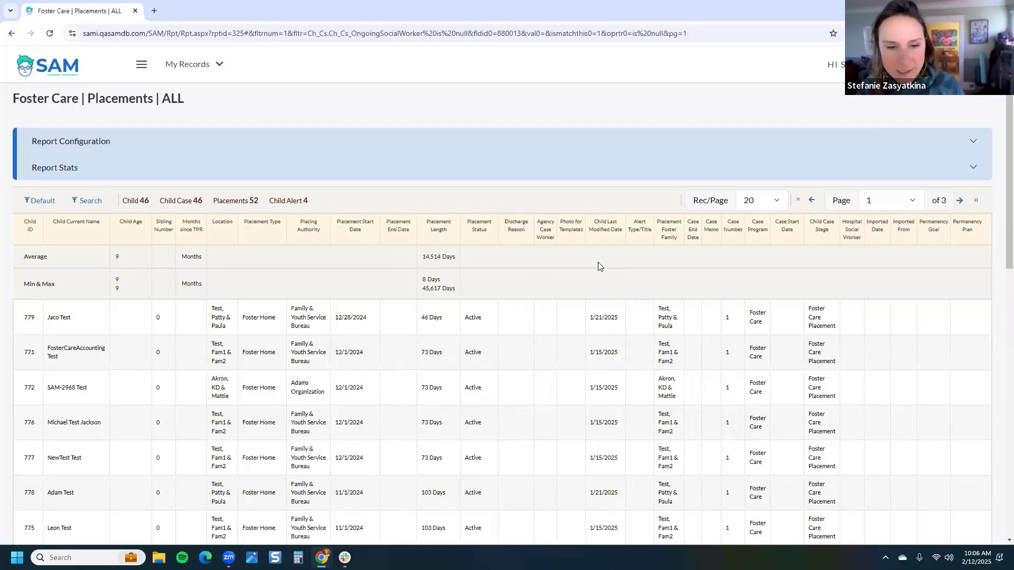
Filter the placements by the Placing Authority Family & Youth Service Bureau, taken from the first row
{"action": "scroll", "coordinate": [606, 260], "scroll_direction": "down", "scroll_amount": 2}
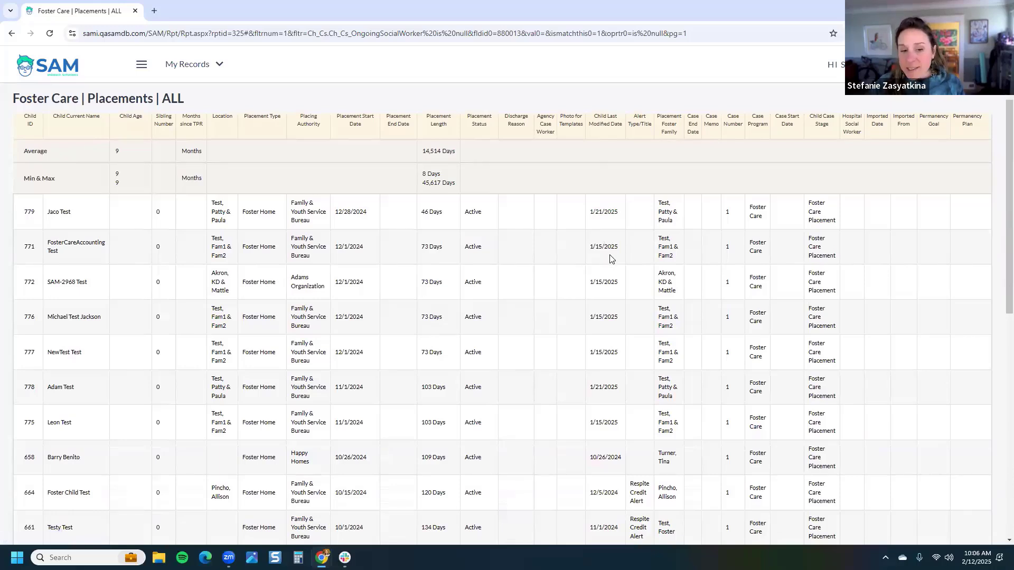
{"action": "scroll", "coordinate": [610, 259], "scroll_direction": "up", "scroll_amount": 1}
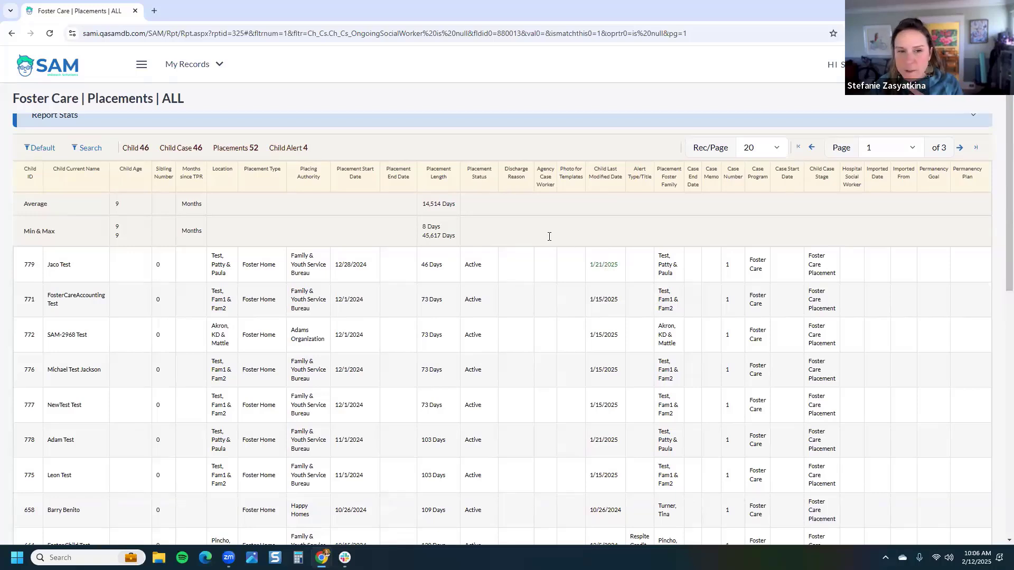
{"action": "left_click", "coordinate": [304, 265]}
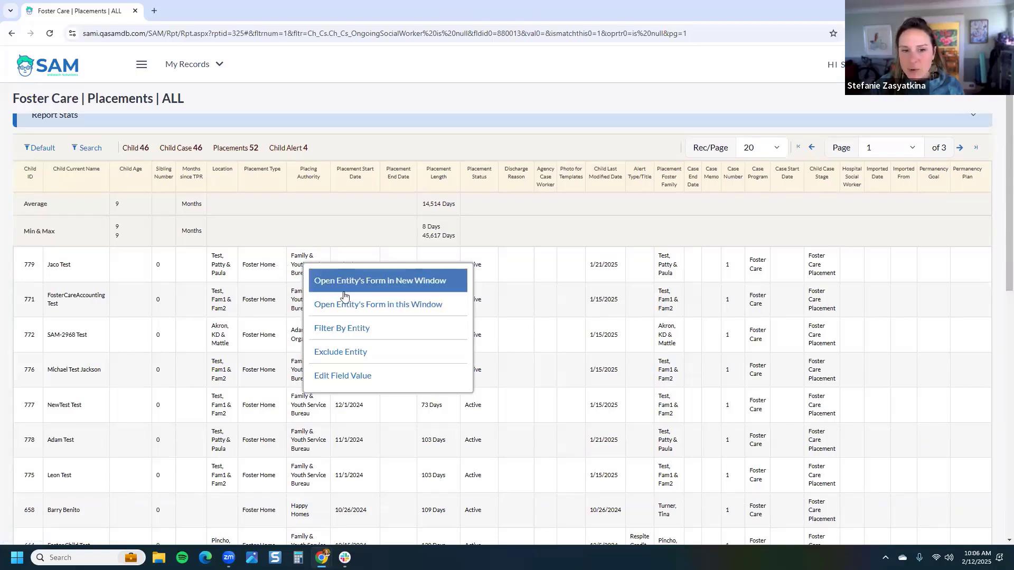
{"action": "left_click", "coordinate": [347, 334]}
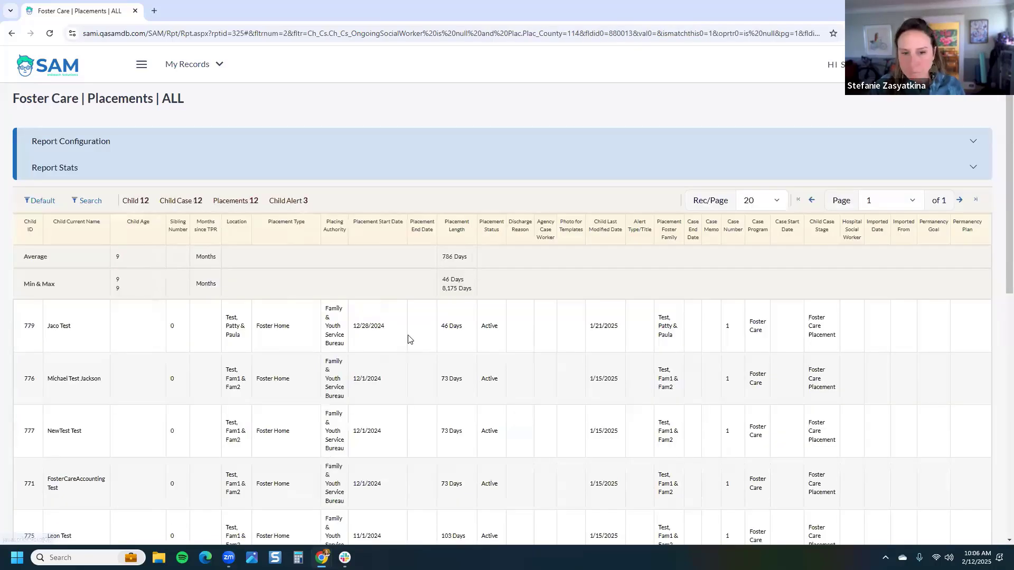
Review the filtered placements from first to last row, checking the Agency Case Worker column
{"action": "scroll", "coordinate": [412, 330], "scroll_direction": "down", "scroll_amount": 1}
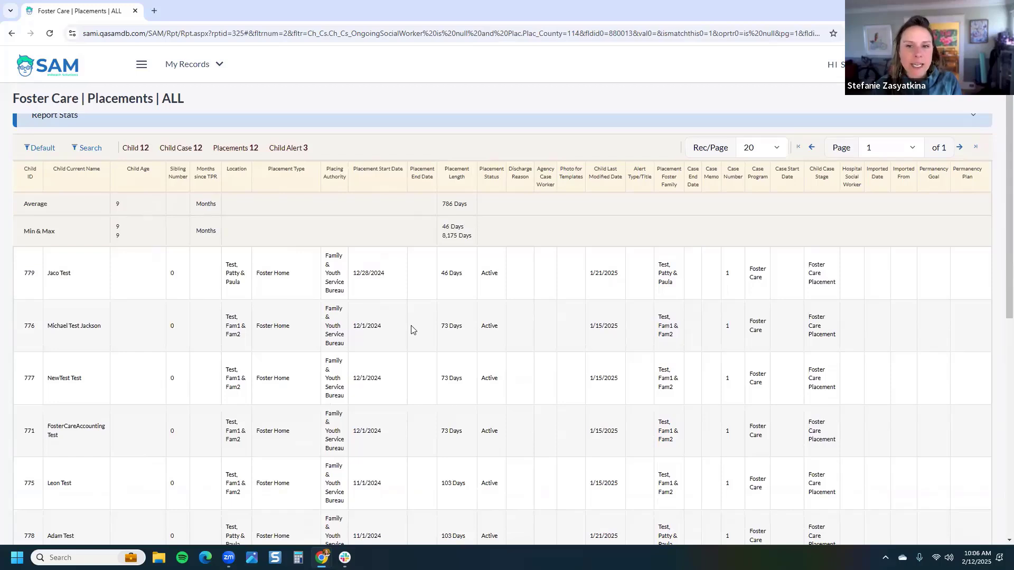
{"action": "scroll", "coordinate": [480, 337], "scroll_direction": "down", "scroll_amount": 2}
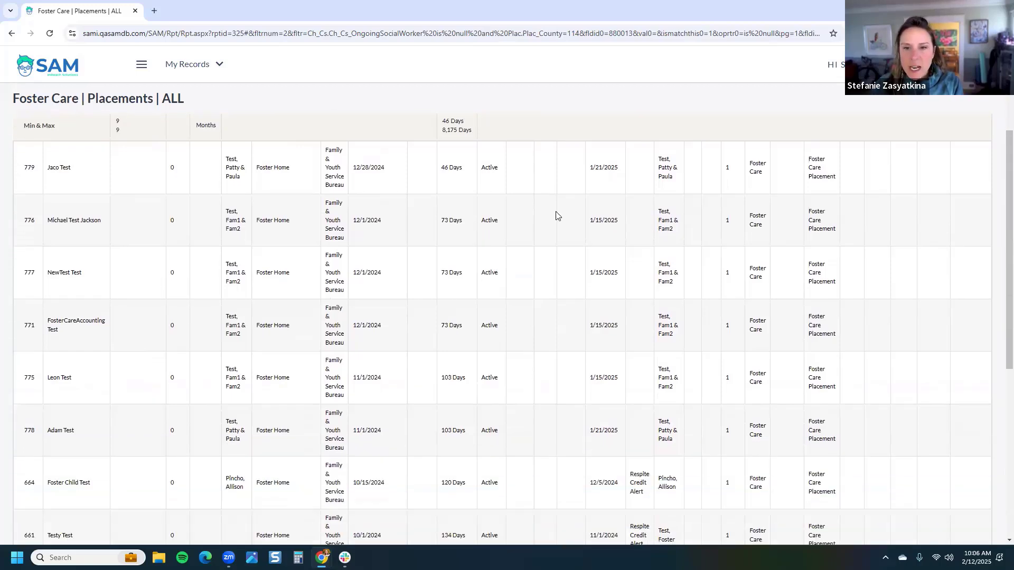
{"action": "scroll", "coordinate": [557, 215], "scroll_direction": "up", "scroll_amount": 2}
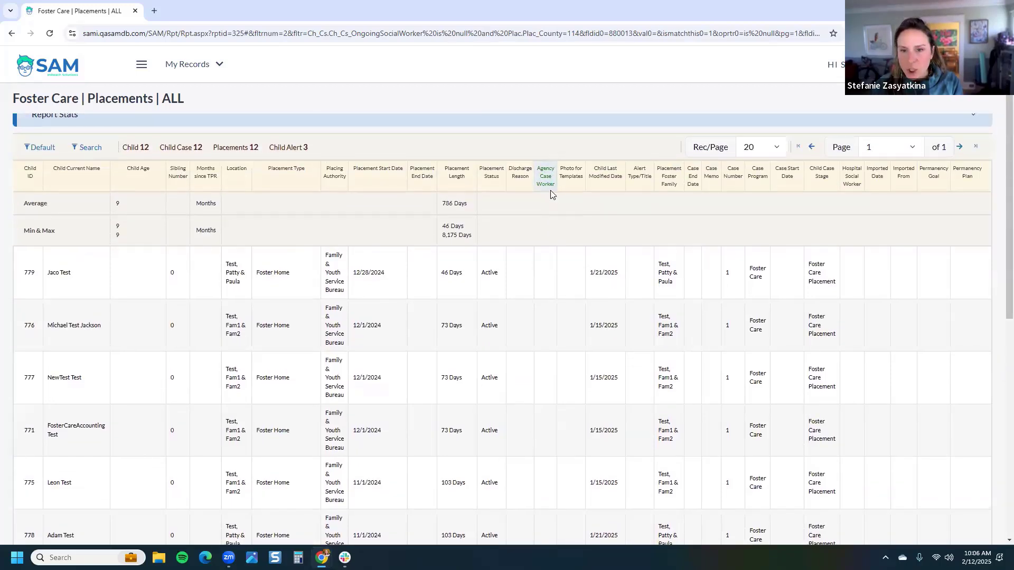
{"action": "scroll", "coordinate": [547, 237], "scroll_direction": "down", "scroll_amount": 3}
{"action": "scroll", "coordinate": [548, 380], "scroll_direction": "down", "scroll_amount": 5}
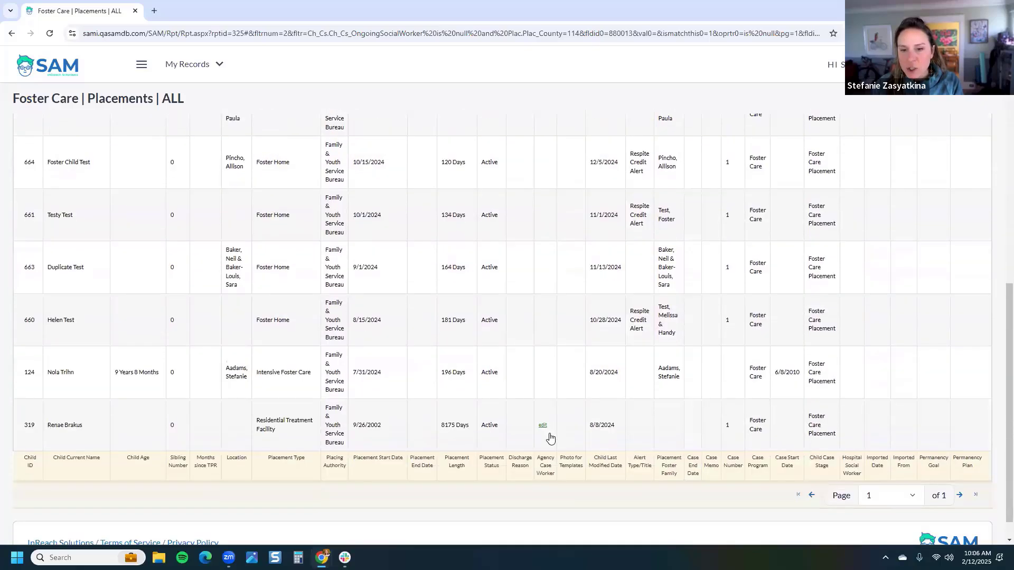
{"action": "scroll", "coordinate": [552, 431], "scroll_direction": "up", "scroll_amount": 8}
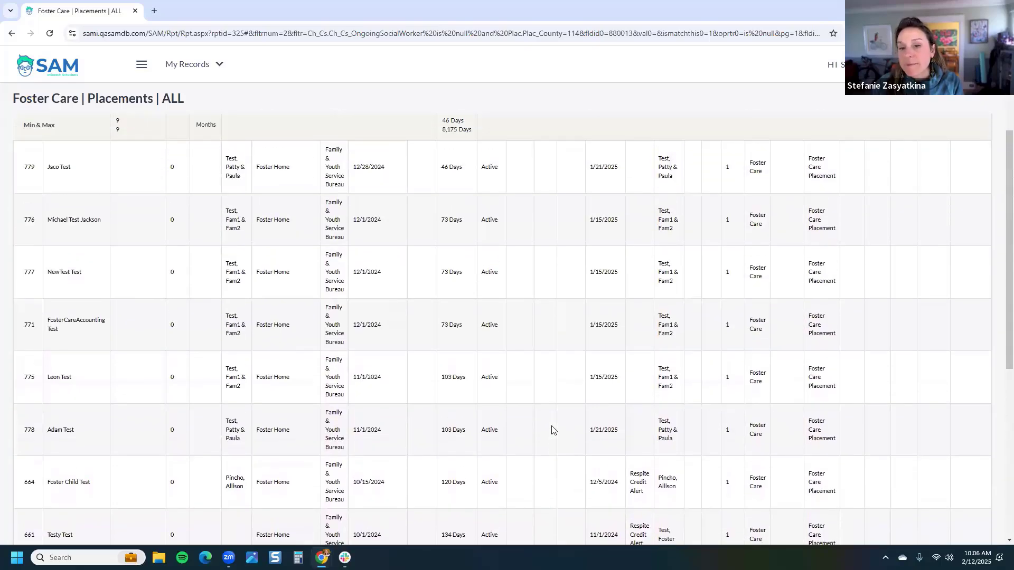
{"action": "scroll", "coordinate": [552, 428], "scroll_direction": "up", "scroll_amount": 2}
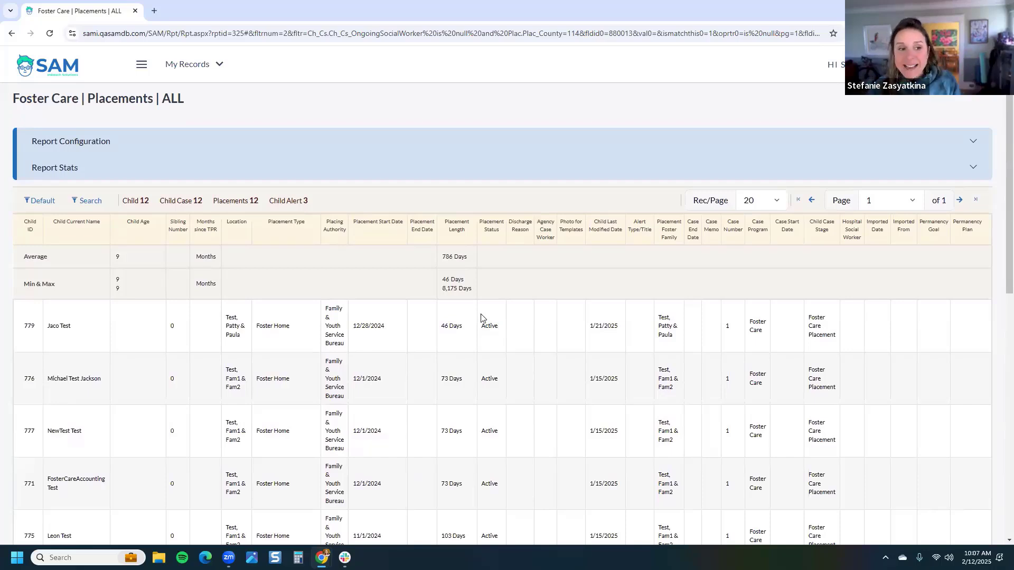
Open the first listed child's form in a new window and find the Team section
{"action": "left_click", "coordinate": [58, 330]}
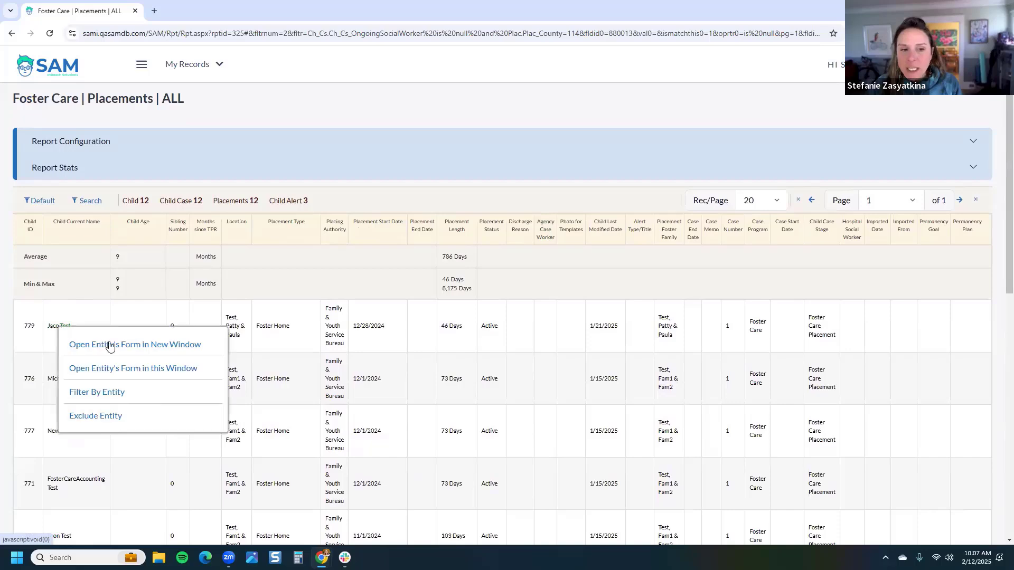
{"action": "left_click", "coordinate": [151, 341]}
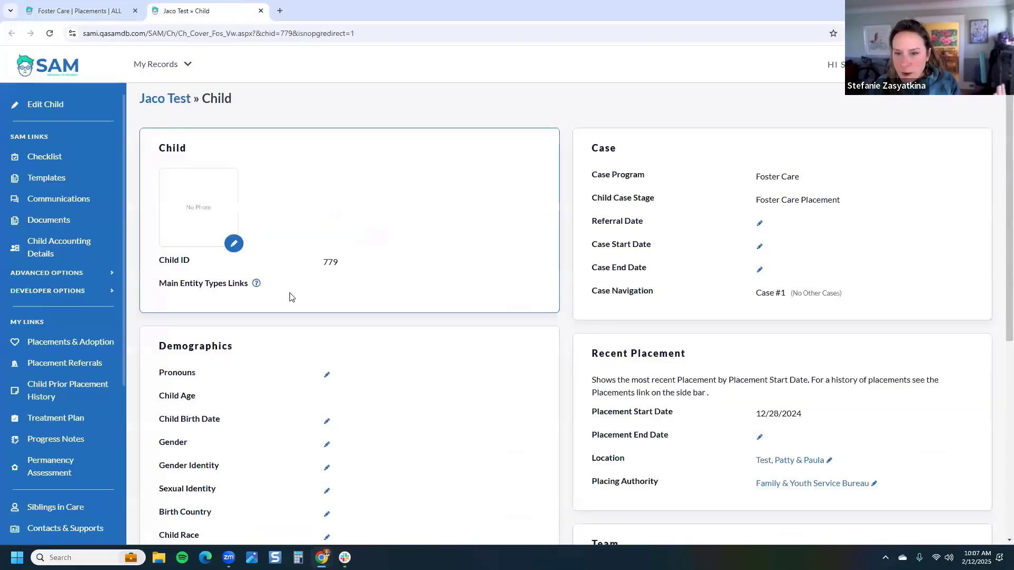
{"action": "scroll", "coordinate": [291, 295], "scroll_direction": "down", "scroll_amount": 2}
{"action": "scroll", "coordinate": [292, 297], "scroll_direction": "down", "scroll_amount": 3}
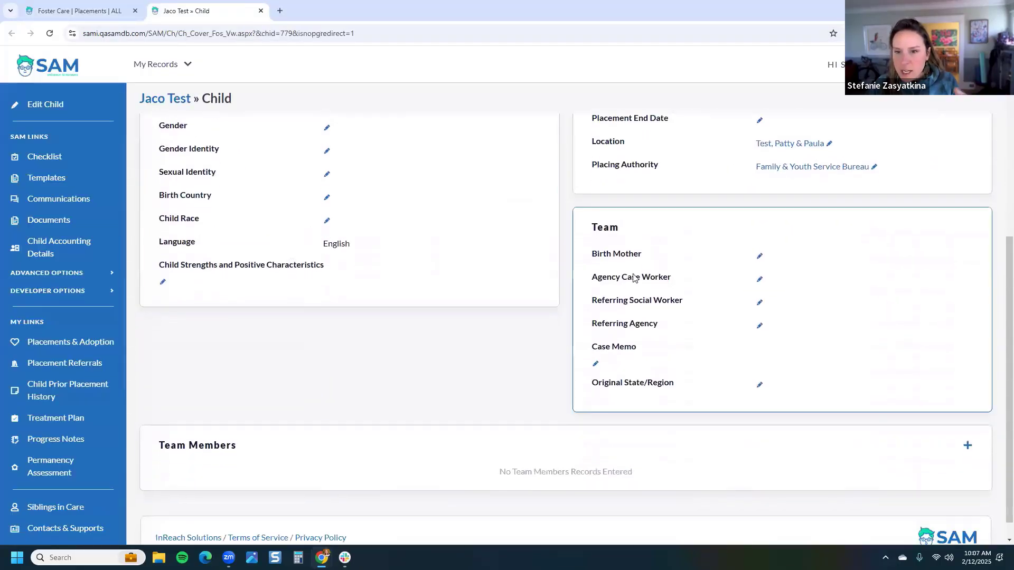
Assign the agency case worker by name on the child's record, save it, and close the record to return to the report
{"action": "left_click", "coordinate": [761, 282]}
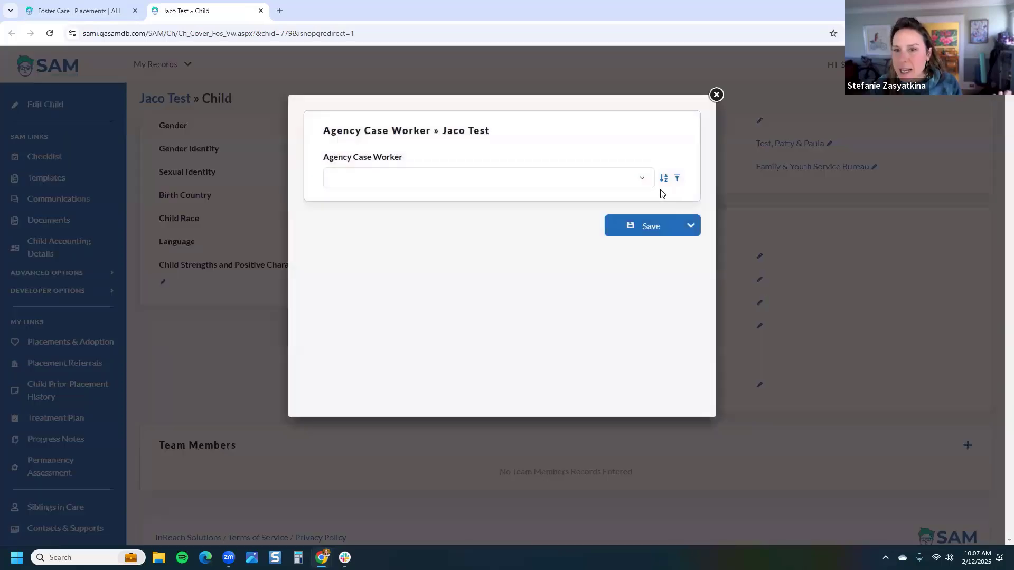
{"action": "left_click", "coordinate": [628, 183]}
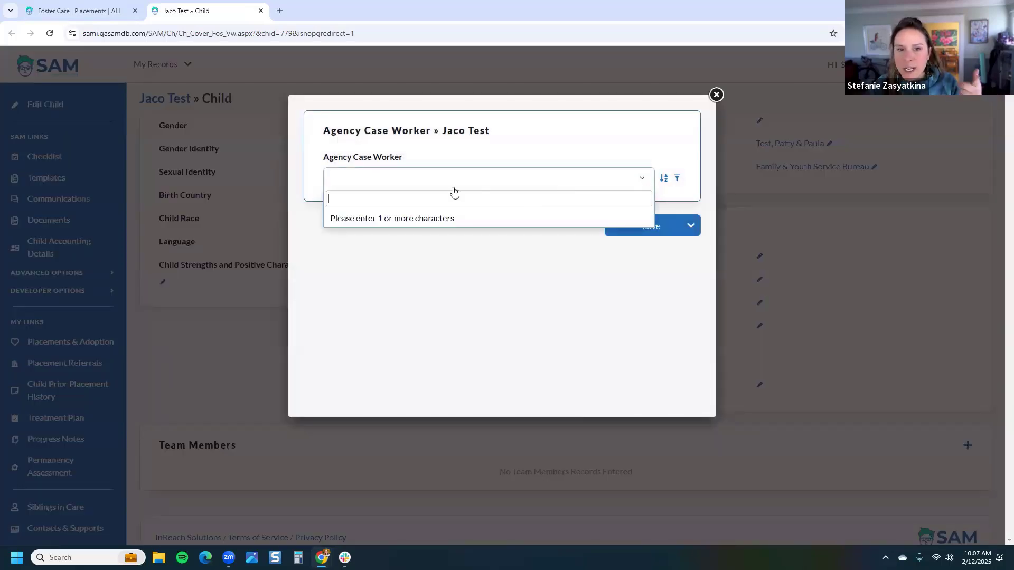
{"action": "type", "text": "saman"}
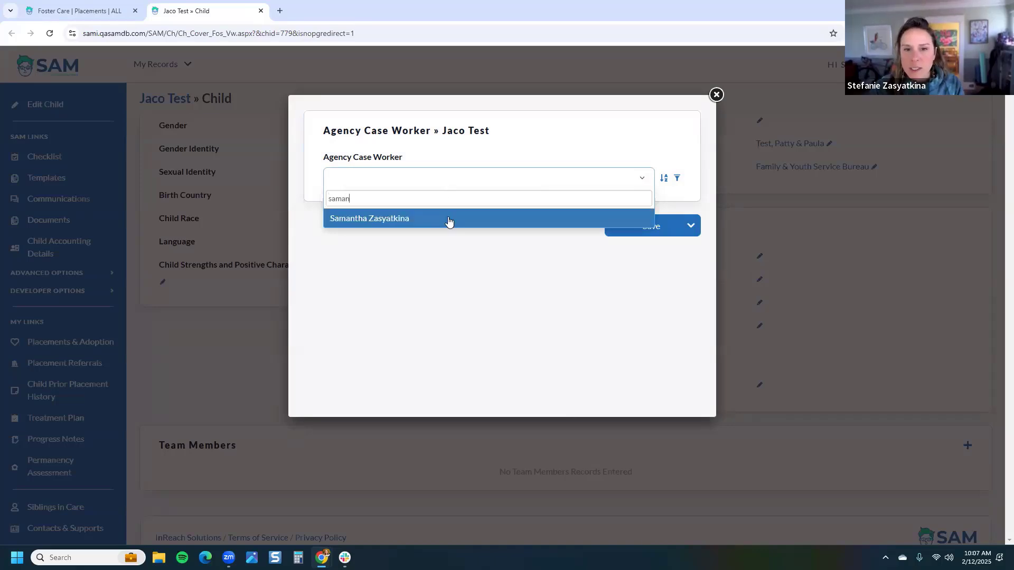
{"action": "left_click", "coordinate": [449, 221]}
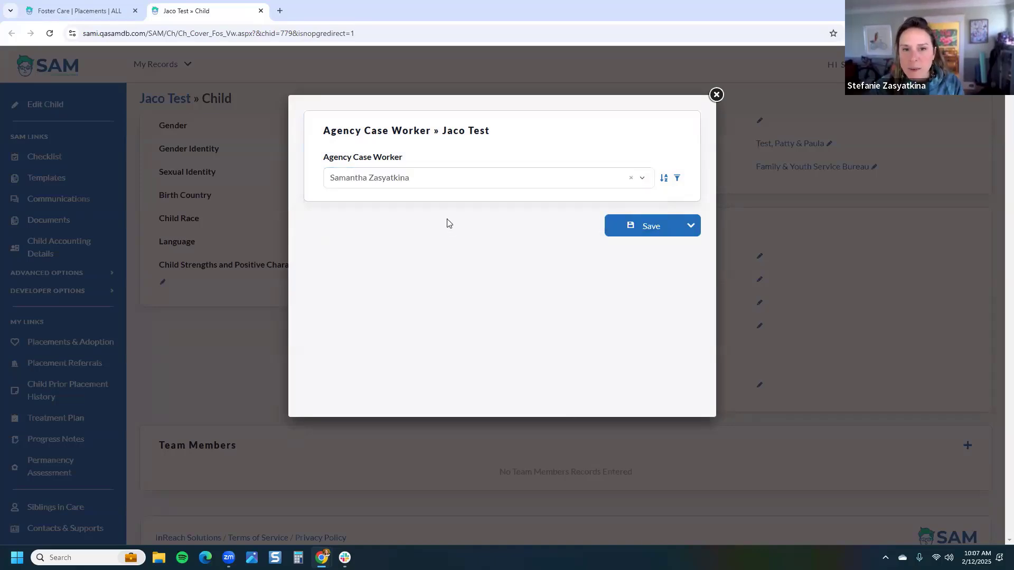
{"action": "left_click", "coordinate": [636, 224]}
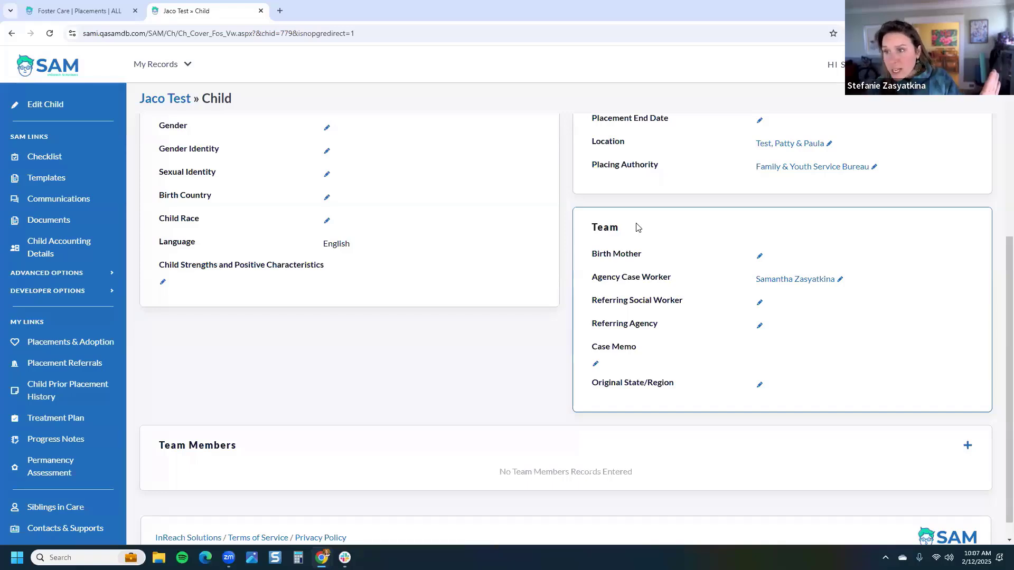
{"action": "left_click", "coordinate": [261, 12]}
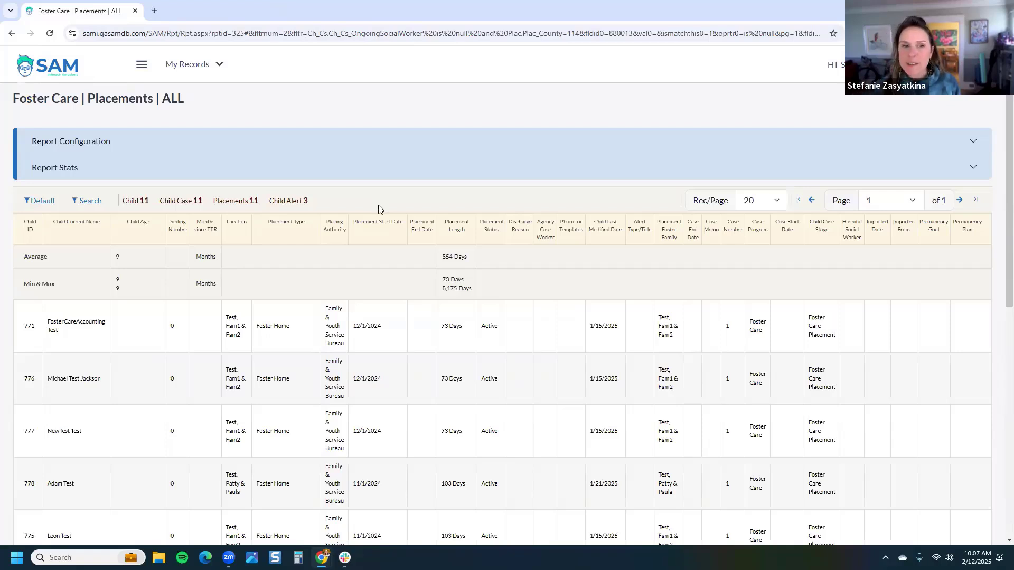
Start a bulk update of the filtered report's records and add the Child Case field Agency Case Worker
{"action": "left_click", "coordinate": [141, 67]}
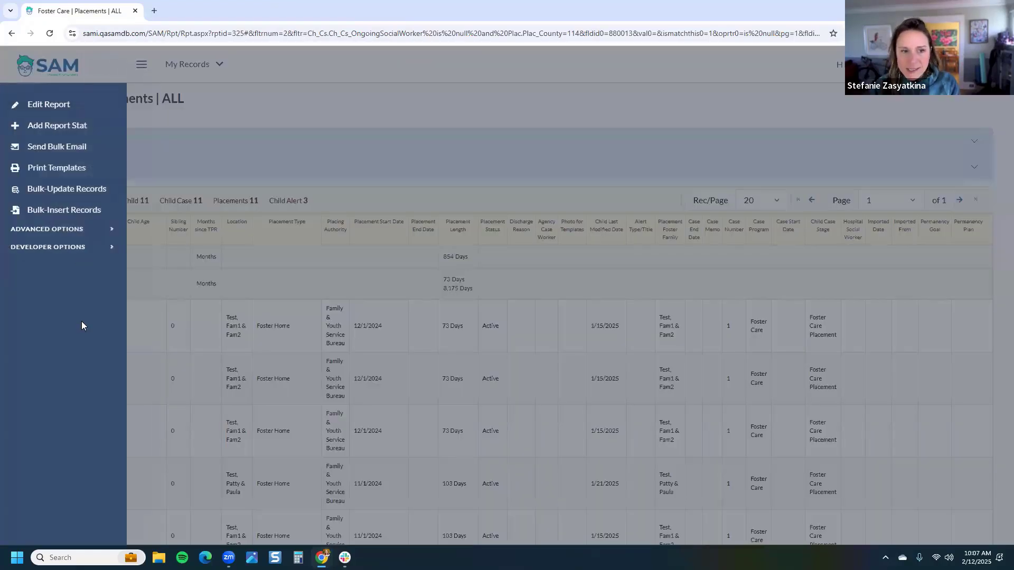
{"action": "left_click", "coordinate": [71, 189]}
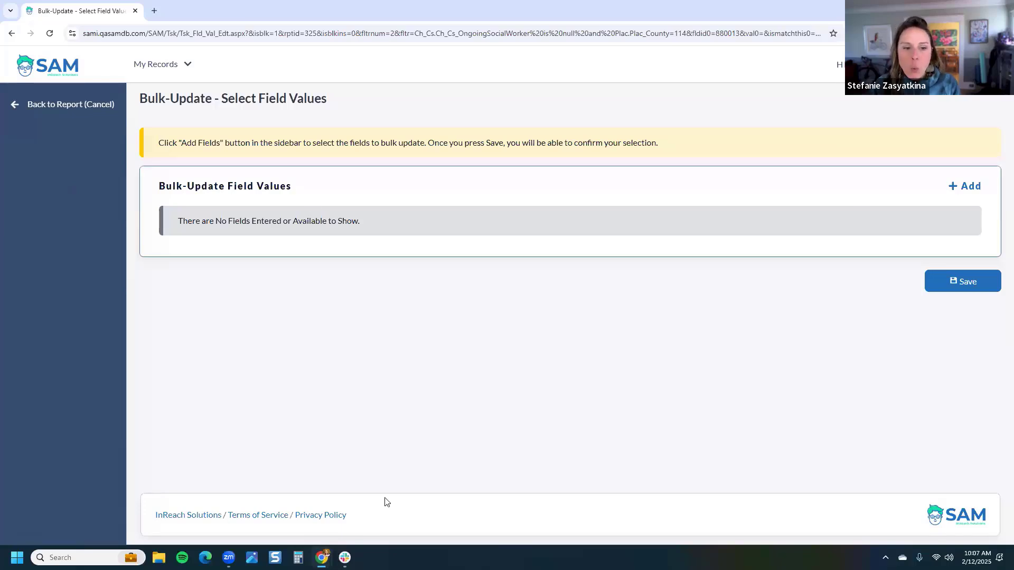
{"action": "left_click", "coordinate": [964, 188]}
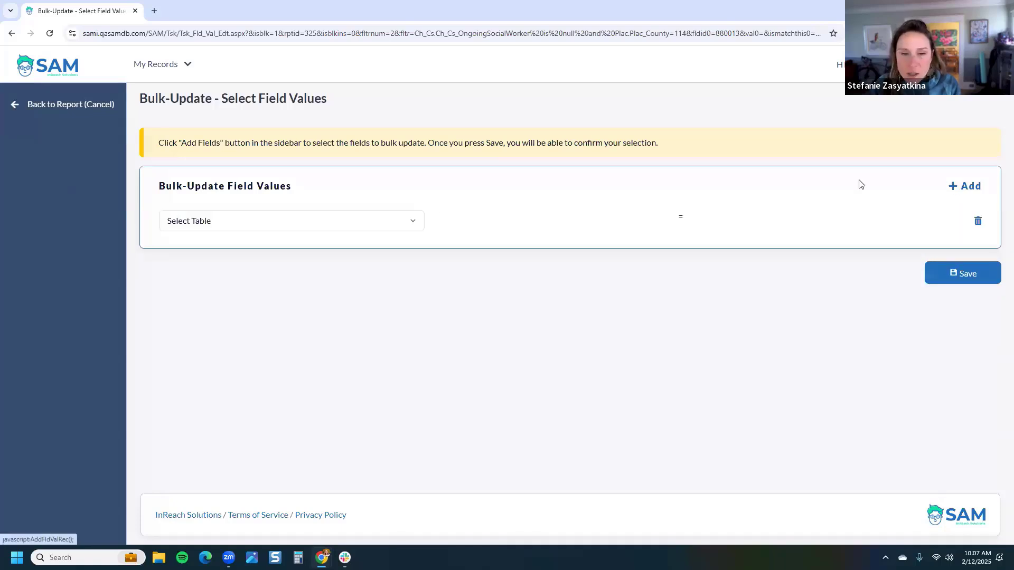
{"action": "left_click", "coordinate": [281, 223]}
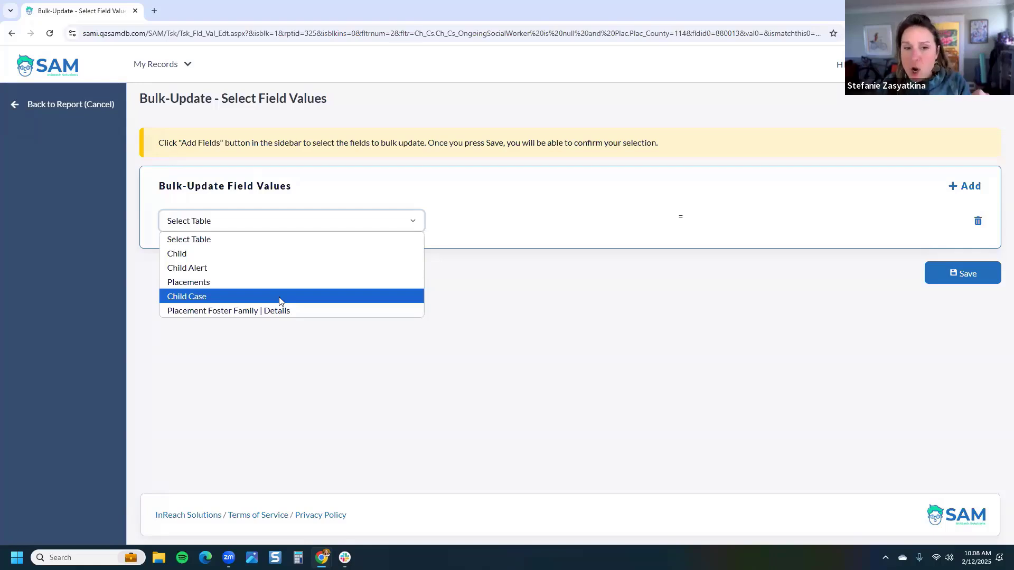
{"action": "left_click", "coordinate": [279, 300]}
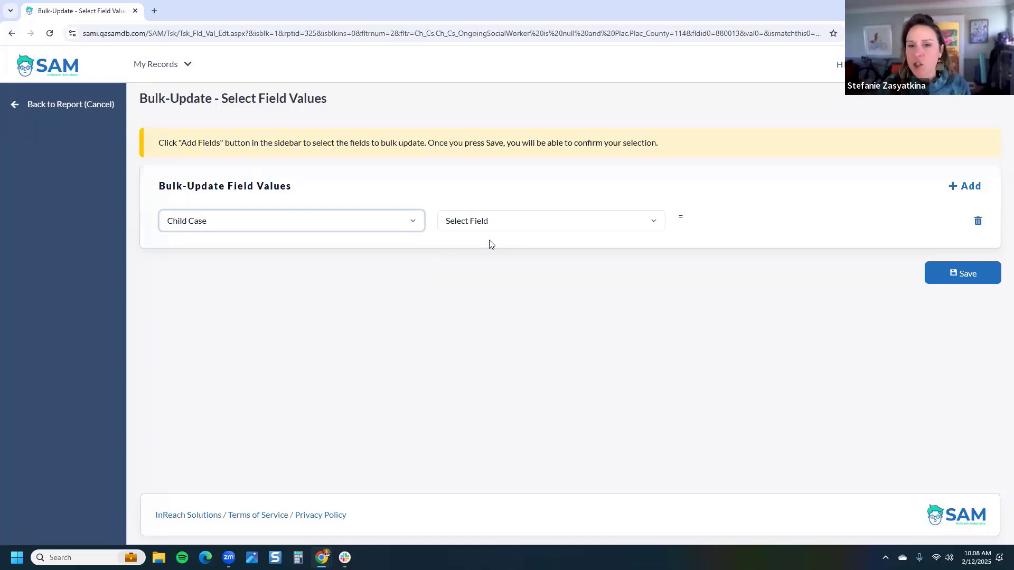
{"action": "left_click", "coordinate": [531, 220]}
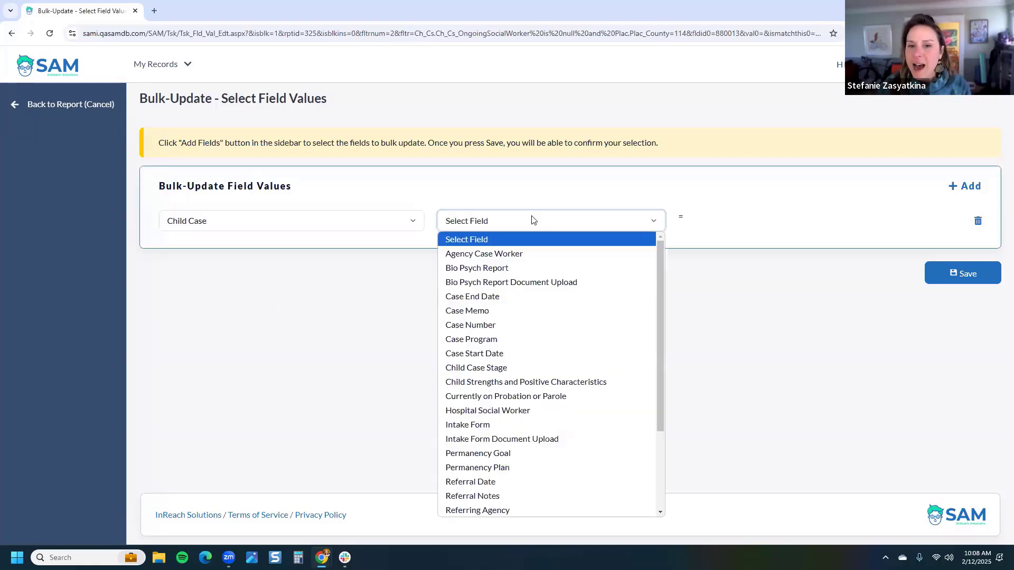
{"action": "left_click", "coordinate": [534, 255]}
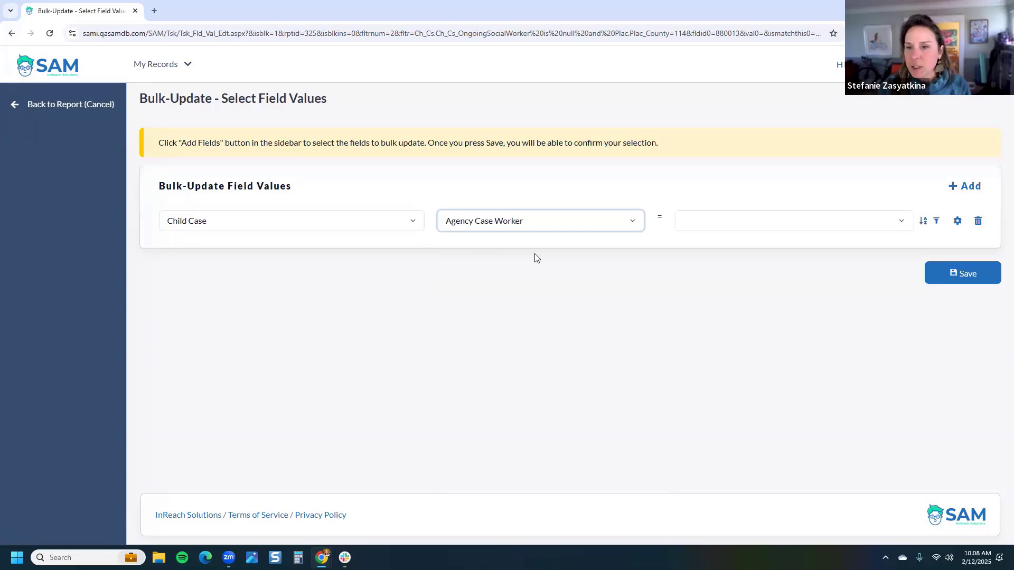
{"action": "left_click", "coordinate": [766, 225]}
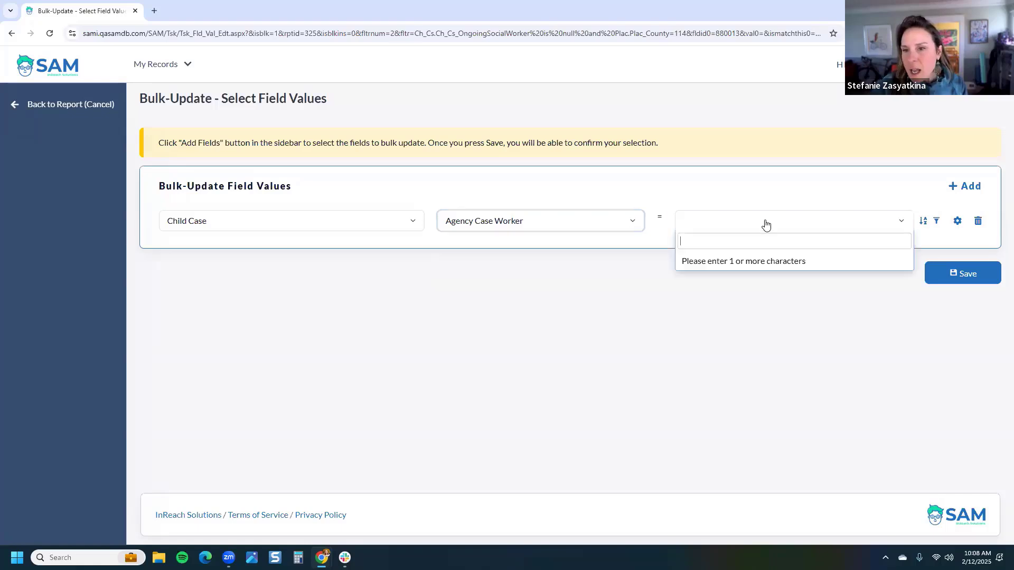
{"action": "type", "text": "sam"}
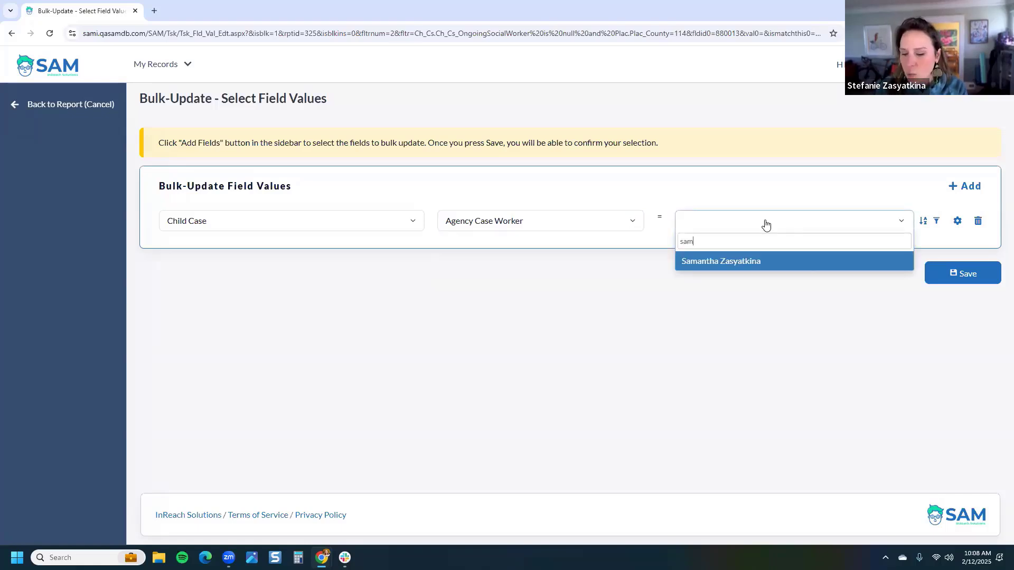
{"action": "key", "text": "ctrl+a"}
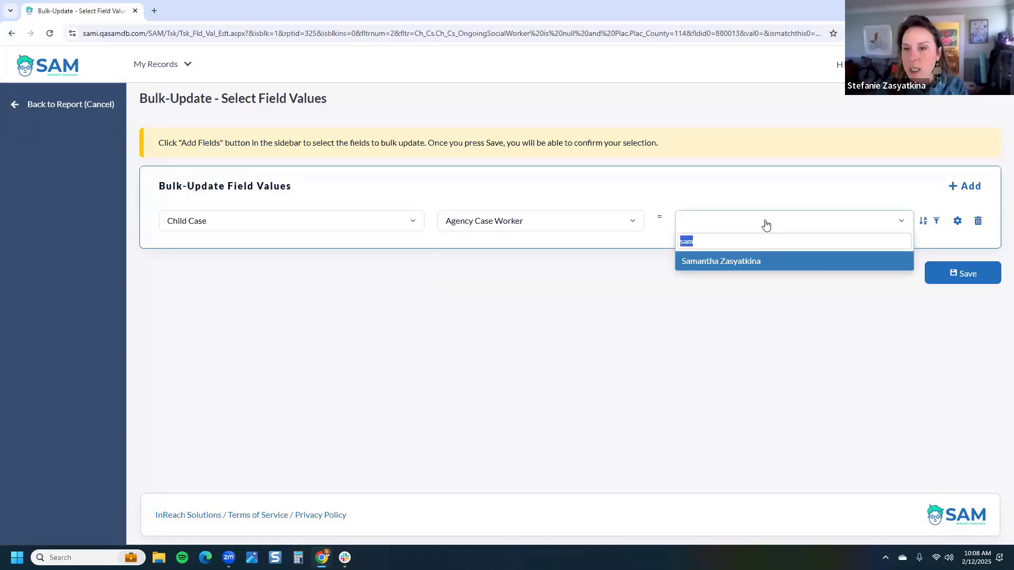
{"action": "key", "text": "BackSpace"}
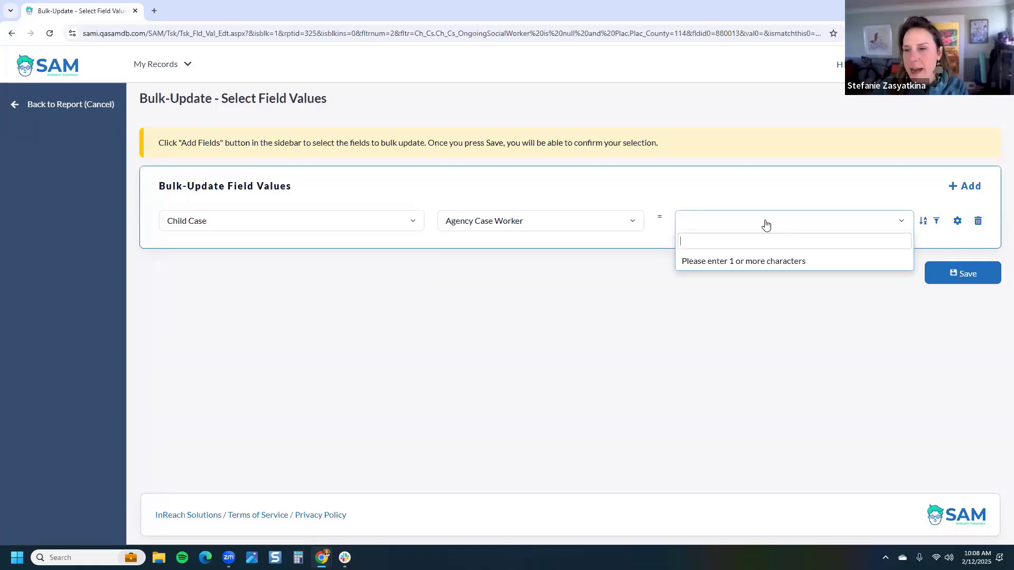
Switch the Agency Case Worker value from search entry to the full list and choose the new case worker's name
{"action": "left_click", "coordinate": [926, 223]}
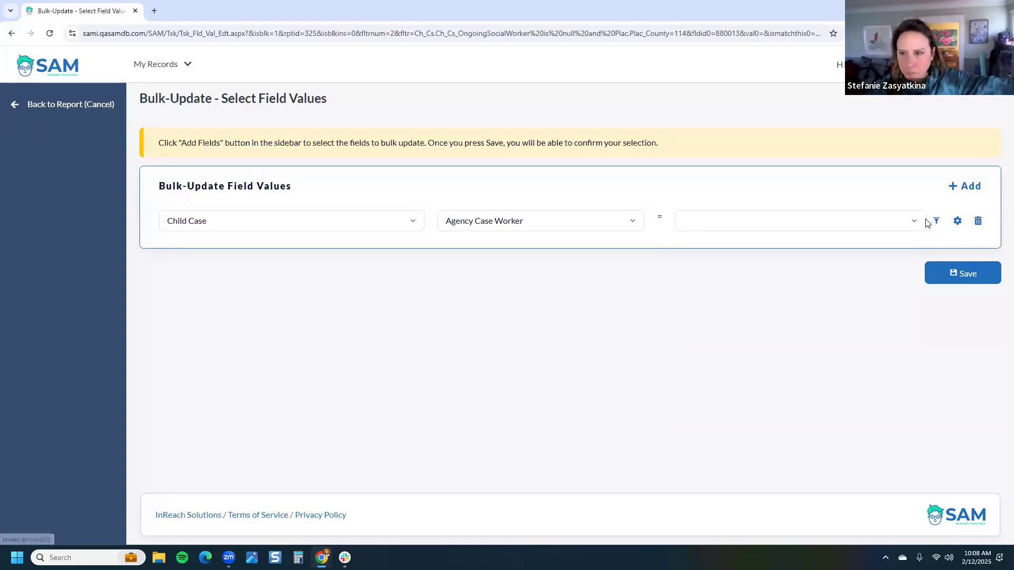
{"action": "left_click", "coordinate": [834, 221]}
{"action": "scroll", "coordinate": [774, 297], "scroll_direction": "down", "scroll_amount": 1}
{"action": "scroll", "coordinate": [774, 297], "scroll_direction": "down", "scroll_amount": 2}
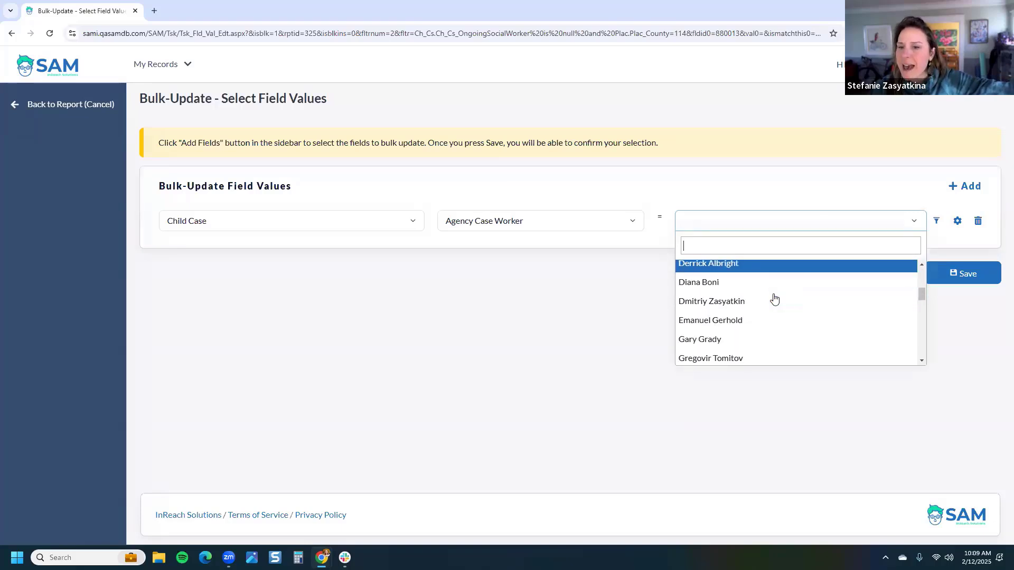
{"action": "scroll", "coordinate": [774, 299], "scroll_direction": "down", "scroll_amount": 1}
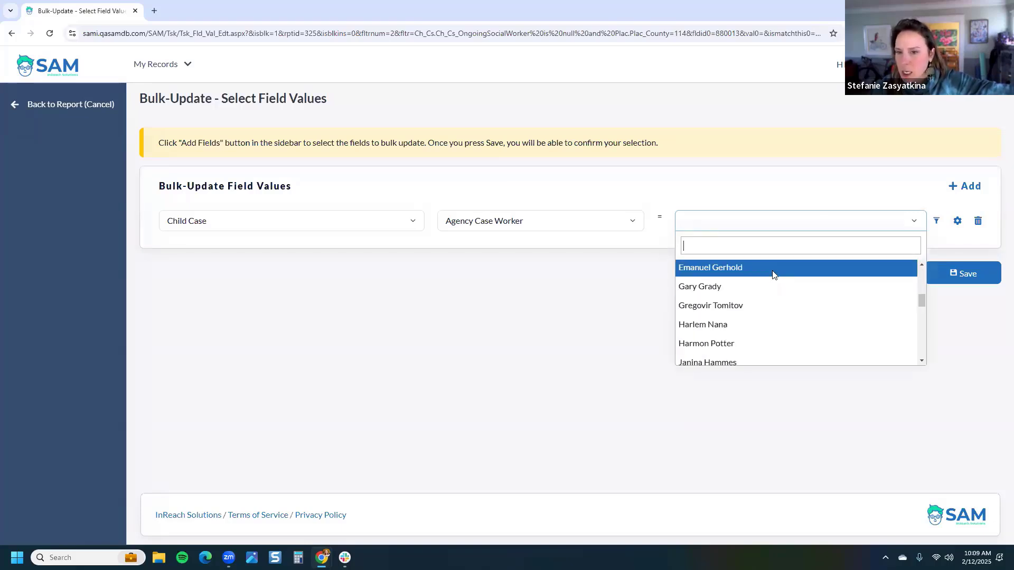
{"action": "left_click", "coordinate": [773, 270]}
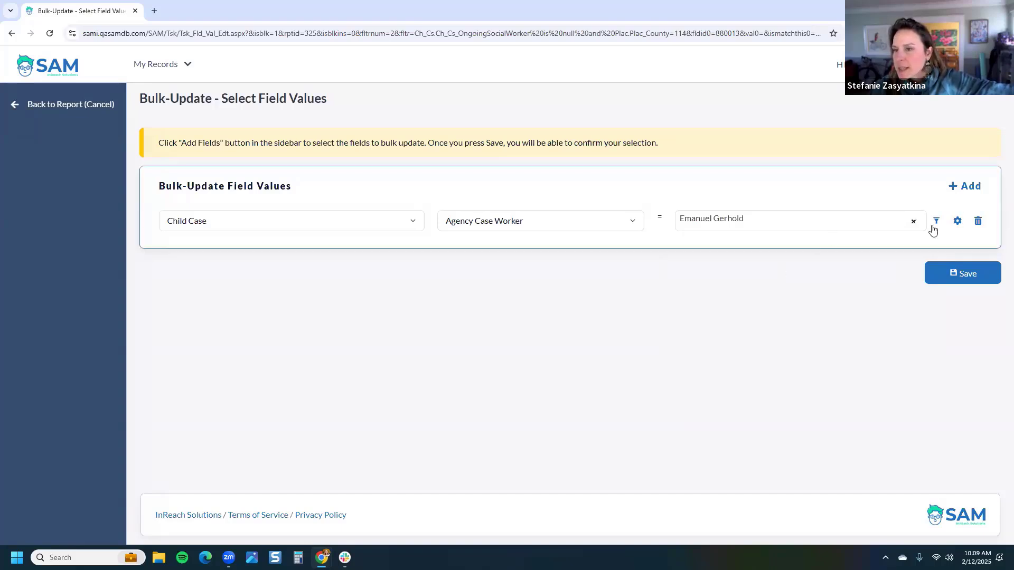
{"action": "mouse_move", "coordinate": [936, 225]}
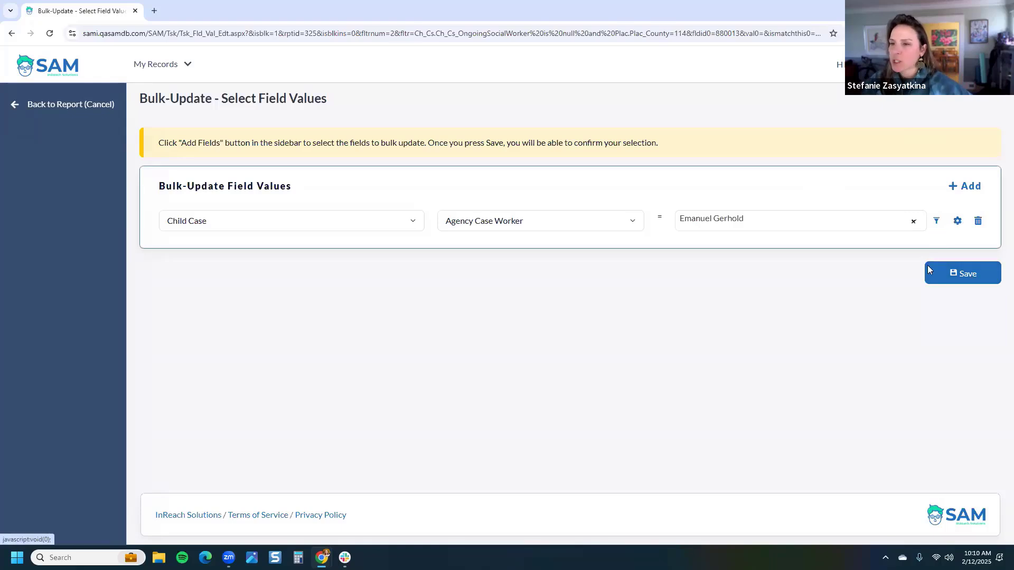
Save the bulk-update field values, review the new value and matching child records, and confirm the update
{"action": "left_click", "coordinate": [983, 279]}
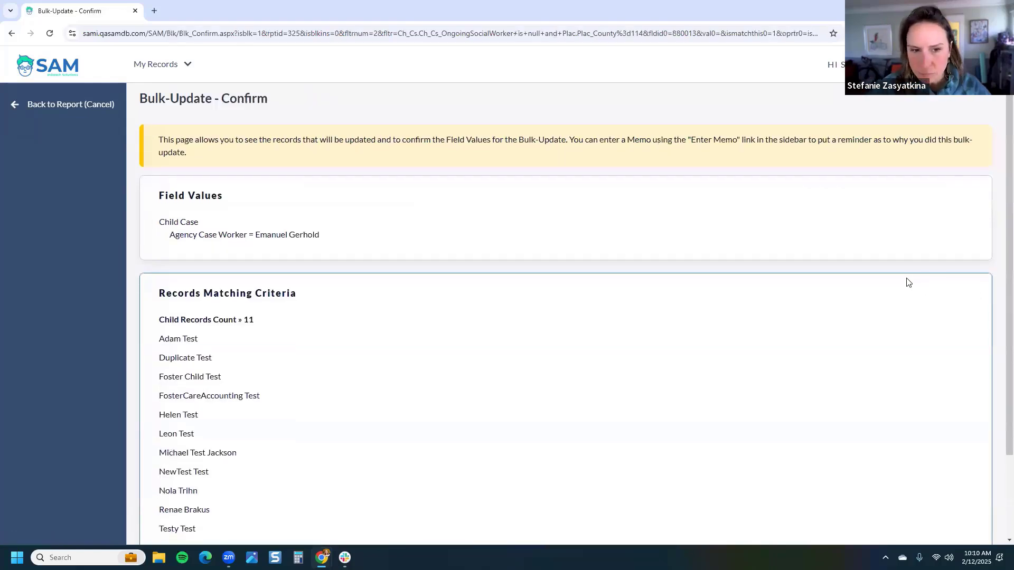
{"action": "scroll", "coordinate": [942, 303], "scroll_direction": "down", "scroll_amount": 3}
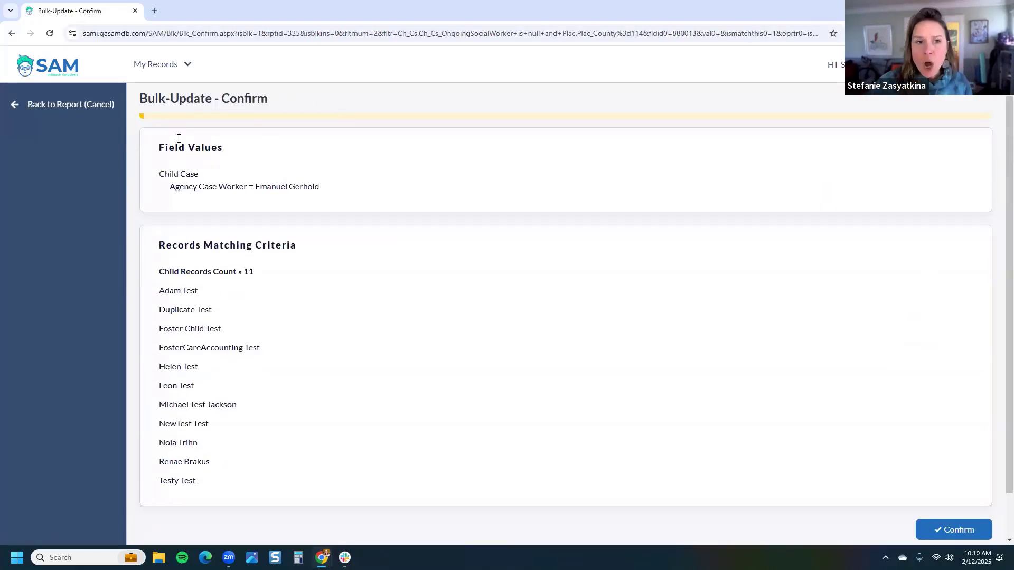
{"action": "left_click_drag", "start_coordinate": [170, 188], "coordinate": [332, 192]}
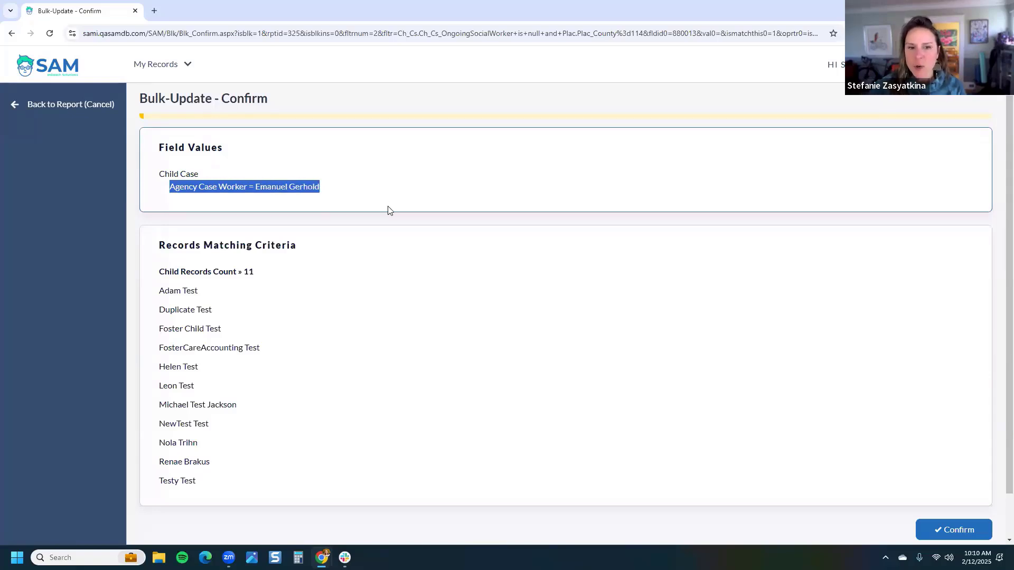
{"action": "scroll", "coordinate": [295, 222], "scroll_direction": "down", "scroll_amount": 1}
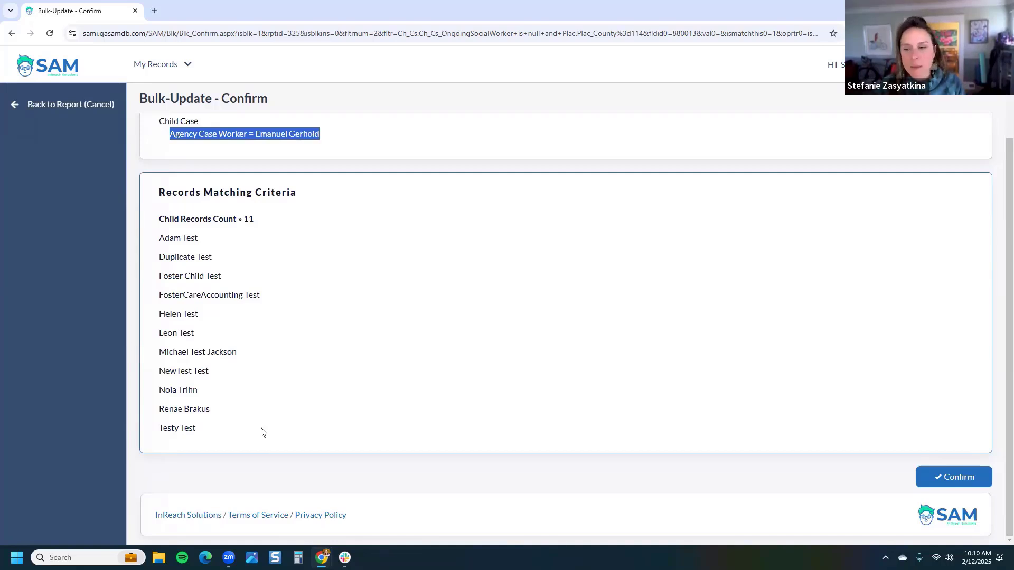
{"action": "left_click", "coordinate": [475, 474]}
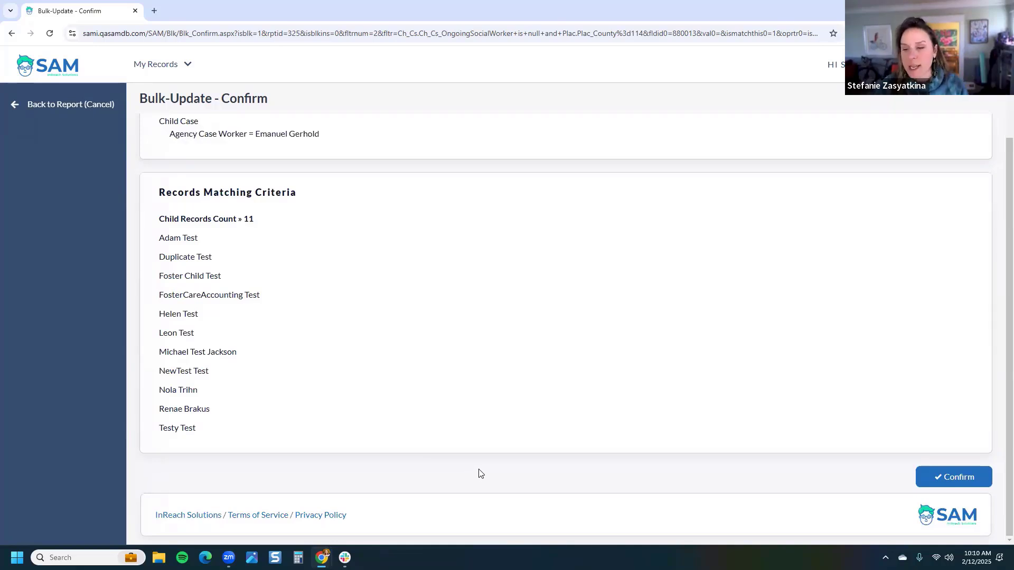
{"action": "left_click", "coordinate": [943, 480]}
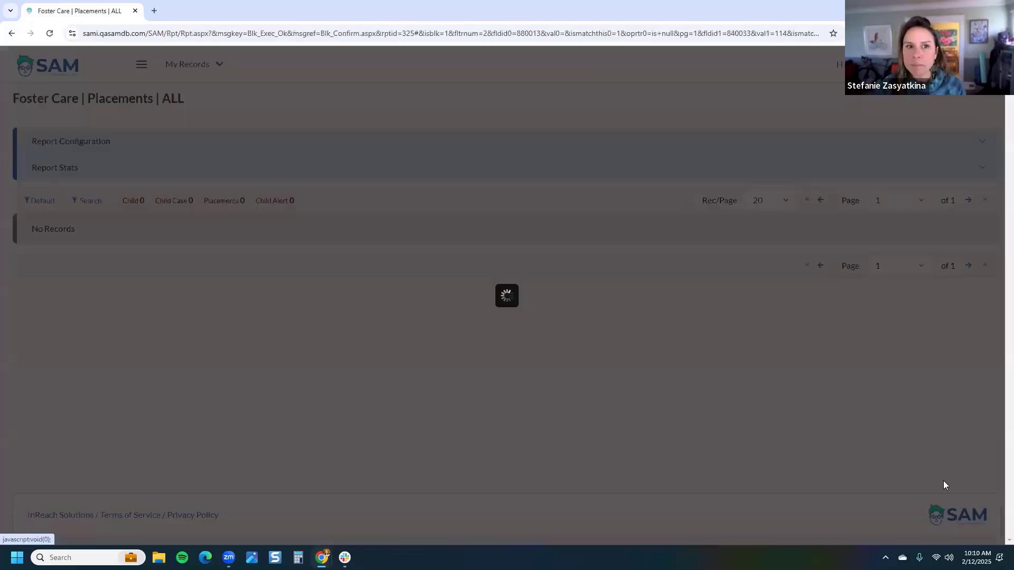
{"action": "left_click", "coordinate": [656, 181]}
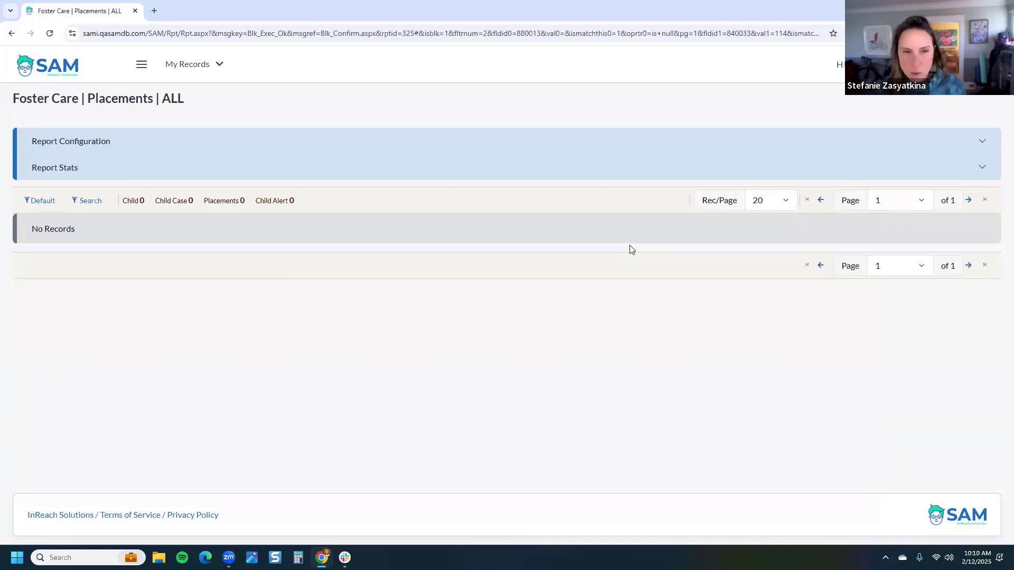
Restore the report's default filter, then filter by the case worker on child 771's row to check the bulk-updated records
{"action": "left_click", "coordinate": [45, 201]}
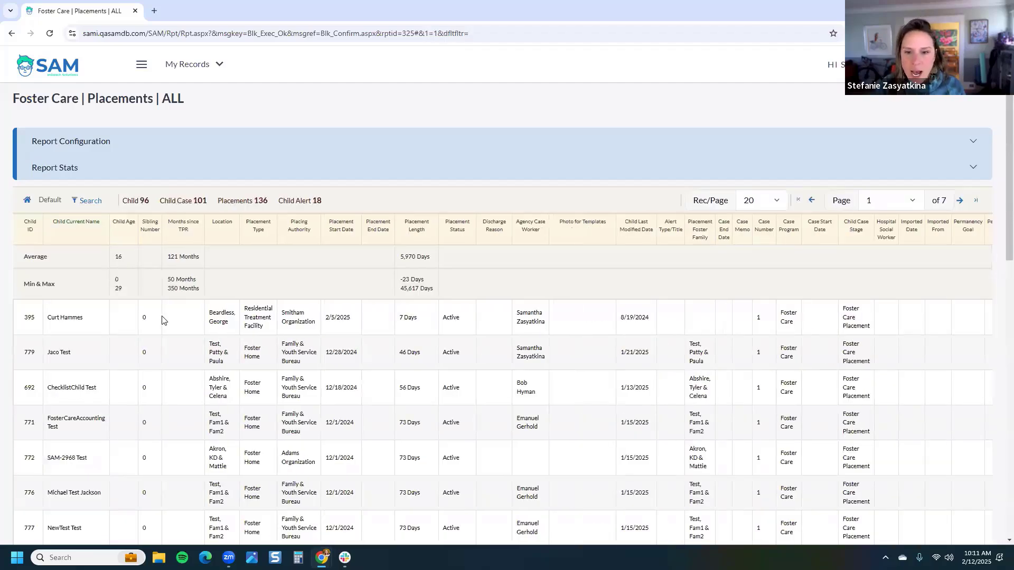
{"action": "scroll", "coordinate": [519, 371], "scroll_direction": "down", "scroll_amount": 1}
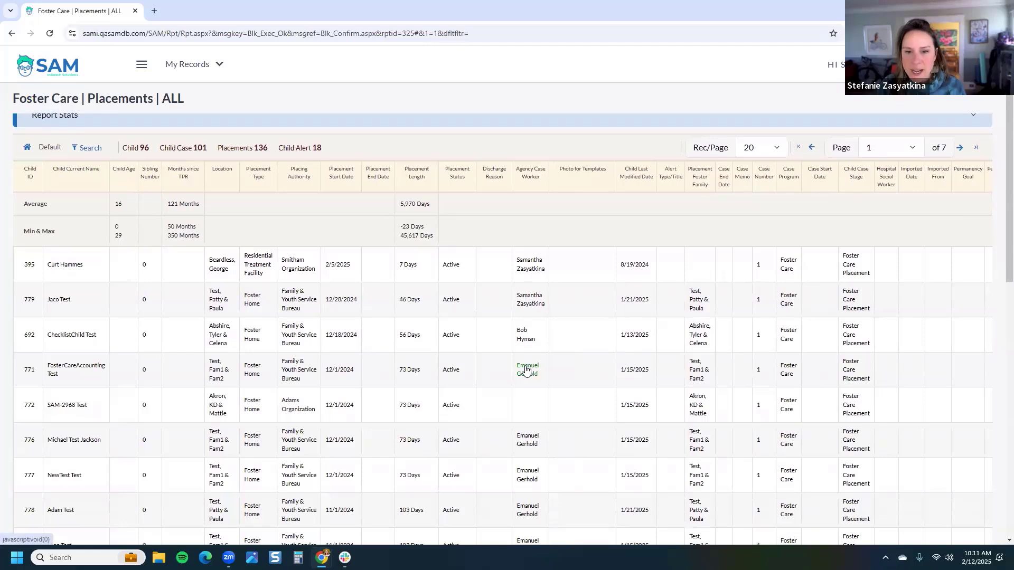
{"action": "left_click", "coordinate": [525, 374]}
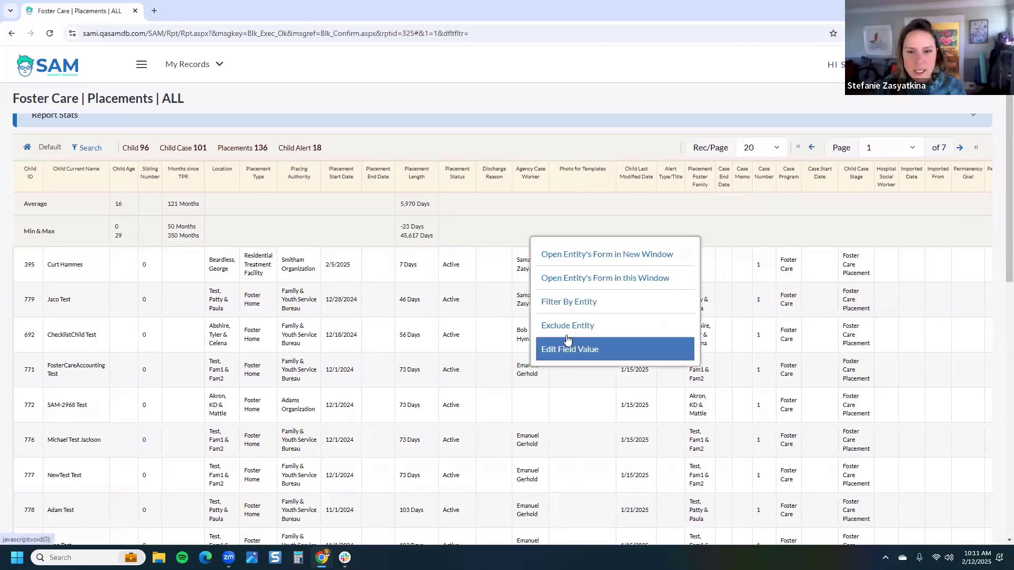
{"action": "left_click", "coordinate": [581, 302]}
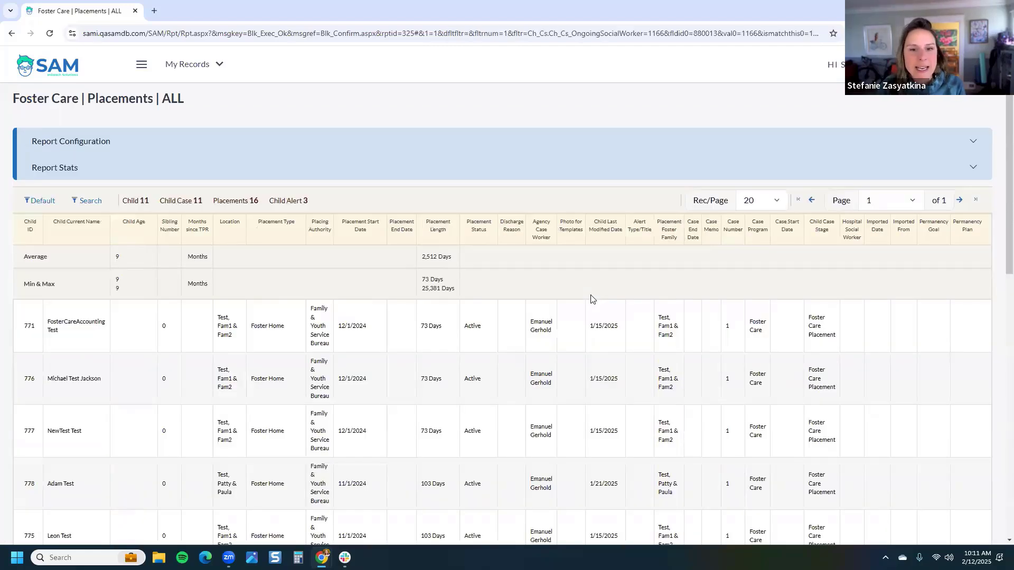
{"action": "scroll", "coordinate": [616, 308], "scroll_direction": "down", "scroll_amount": 2}
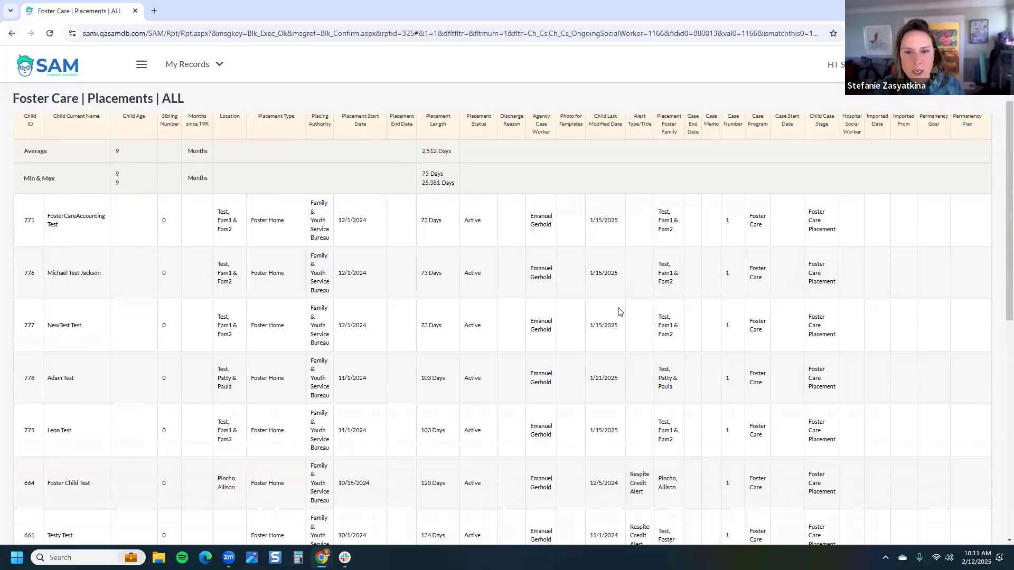
{"action": "scroll", "coordinate": [619, 312], "scroll_direction": "down", "scroll_amount": 3}
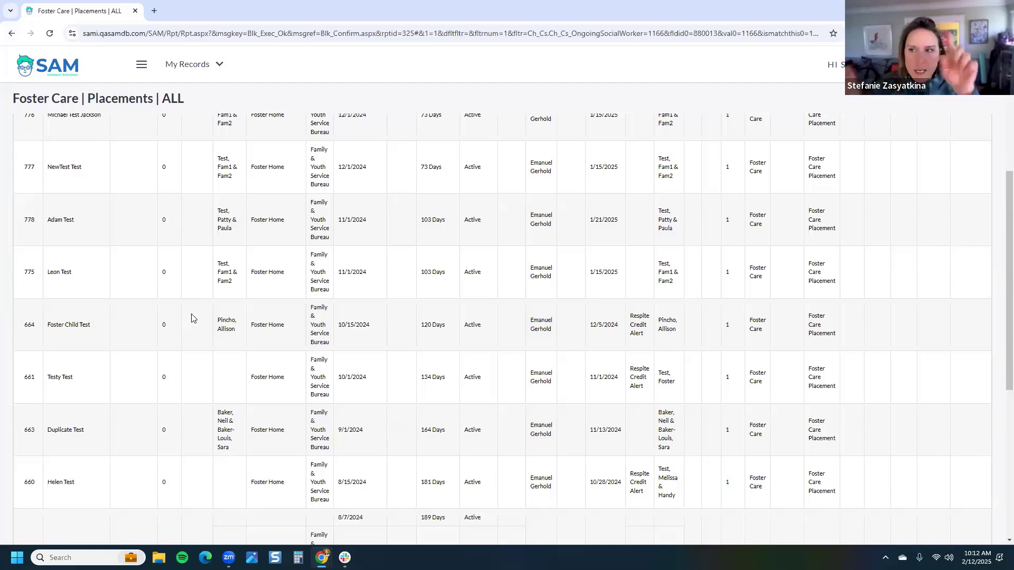
{"action": "scroll", "coordinate": [192, 318], "scroll_direction": "up", "scroll_amount": 5}
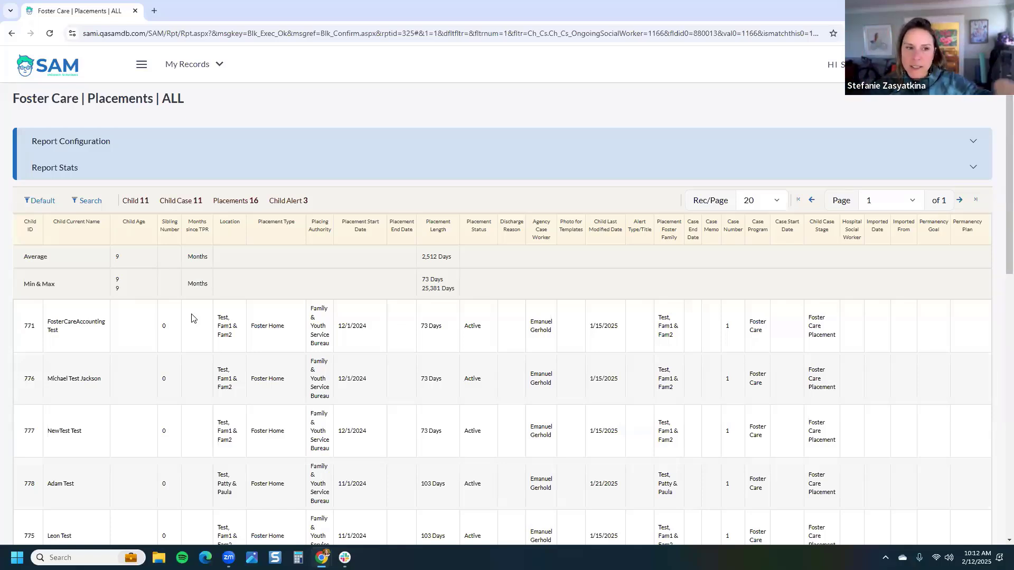
Reset the report to its default filter and show only placements with a 2021 start date using the report stats
{"action": "left_click", "coordinate": [40, 200]}
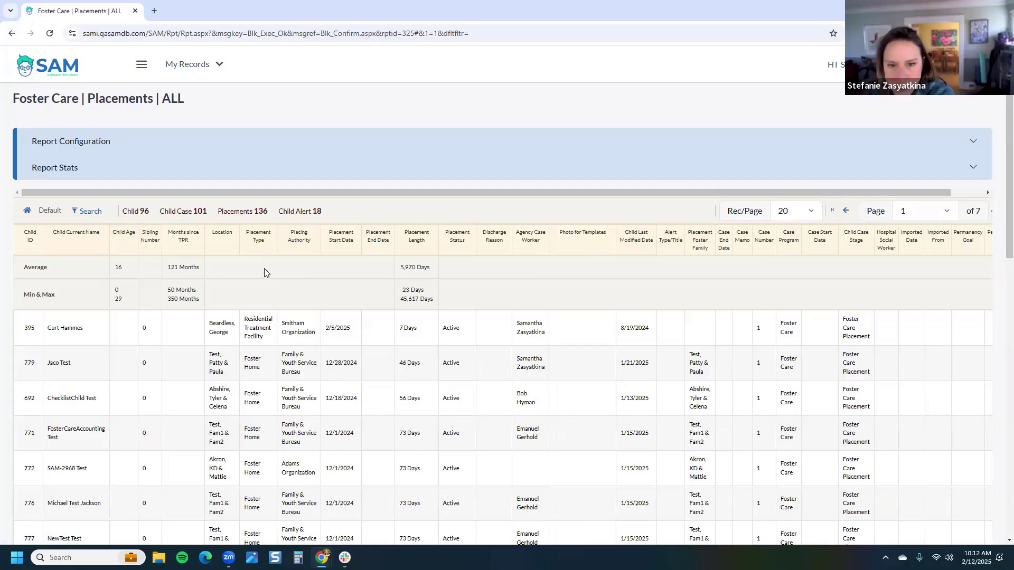
{"action": "left_click", "coordinate": [208, 167]}
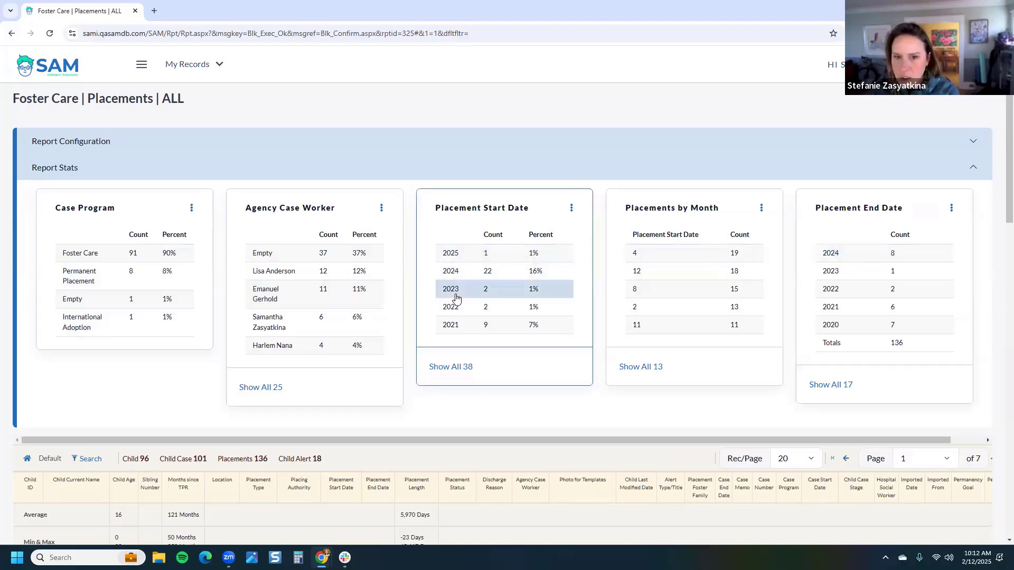
{"action": "left_click", "coordinate": [451, 325]}
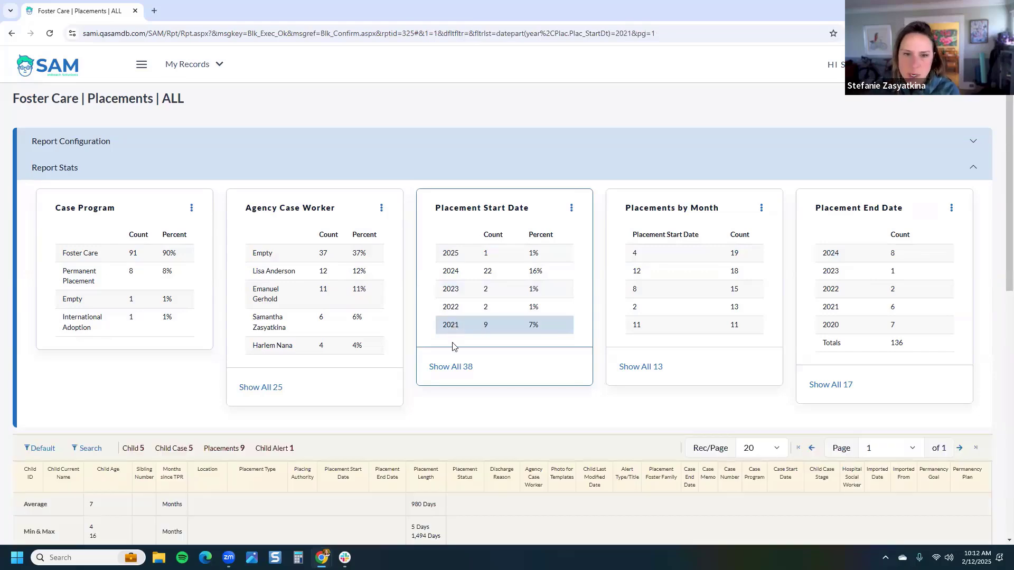
{"action": "left_click", "coordinate": [90, 170]}
{"action": "scroll", "coordinate": [339, 230], "scroll_direction": "down", "scroll_amount": 1}
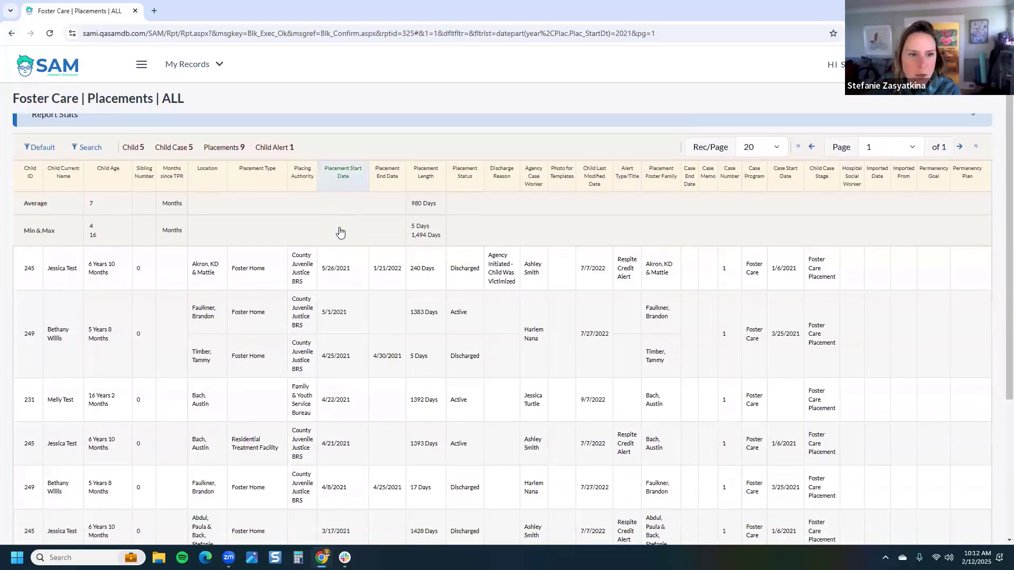
{"action": "scroll", "coordinate": [341, 229], "scroll_direction": "down", "scroll_amount": 1}
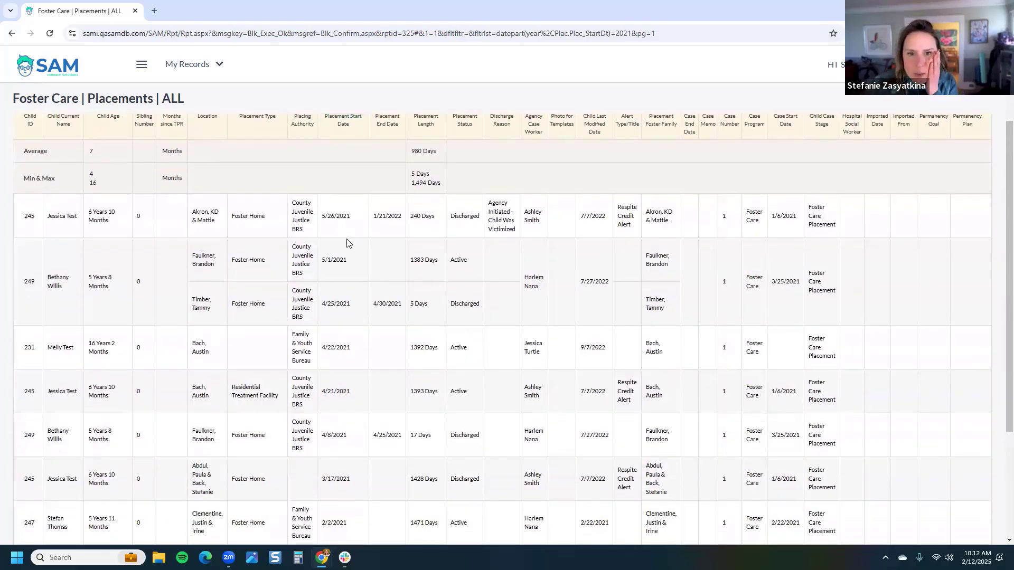
Filter the 2021 placements to those with an Active placement status and review the matching records
{"action": "left_click", "coordinate": [456, 260]}
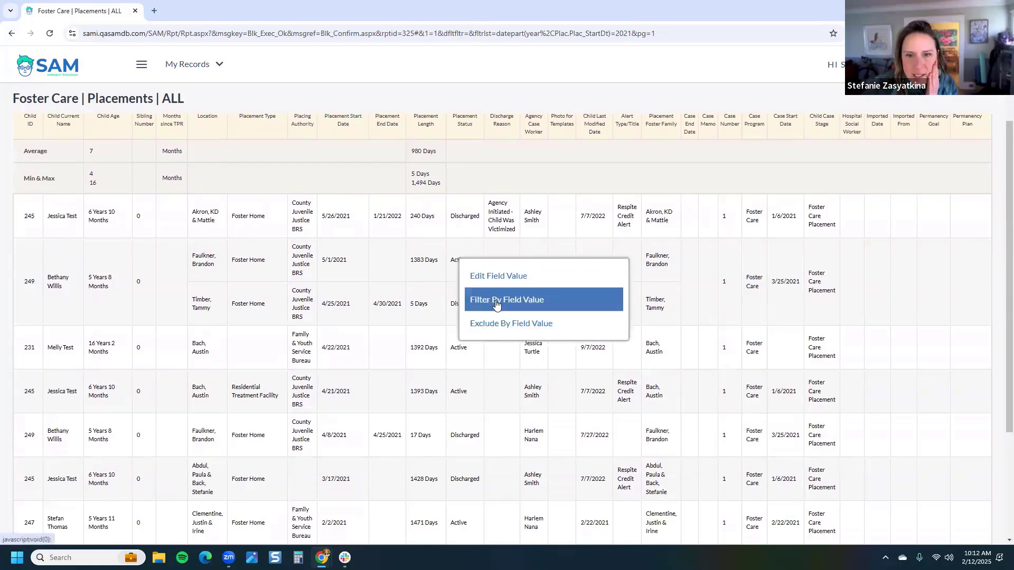
{"action": "left_click", "coordinate": [496, 305]}
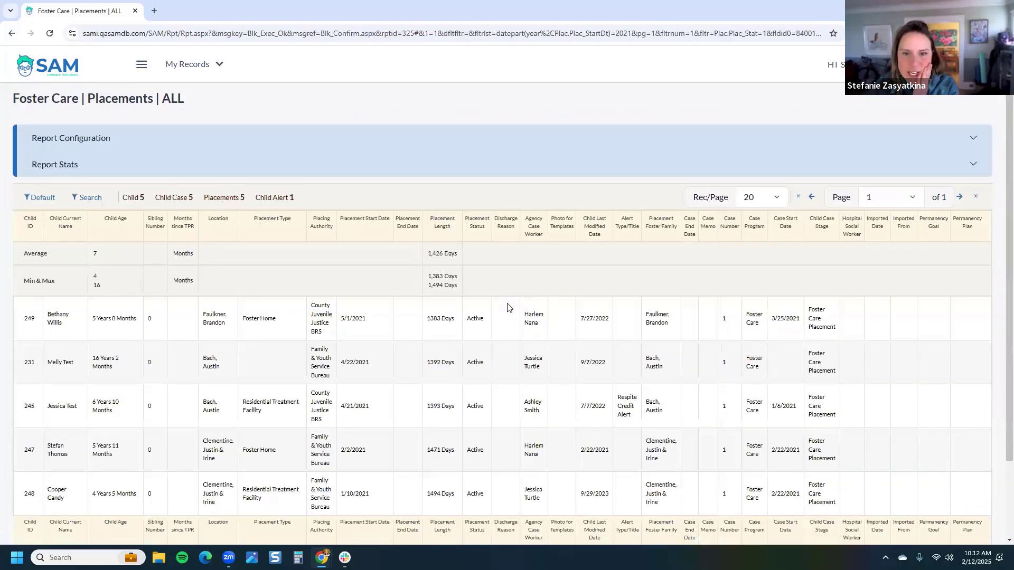
{"action": "scroll", "coordinate": [508, 307], "scroll_direction": "down", "scroll_amount": 1}
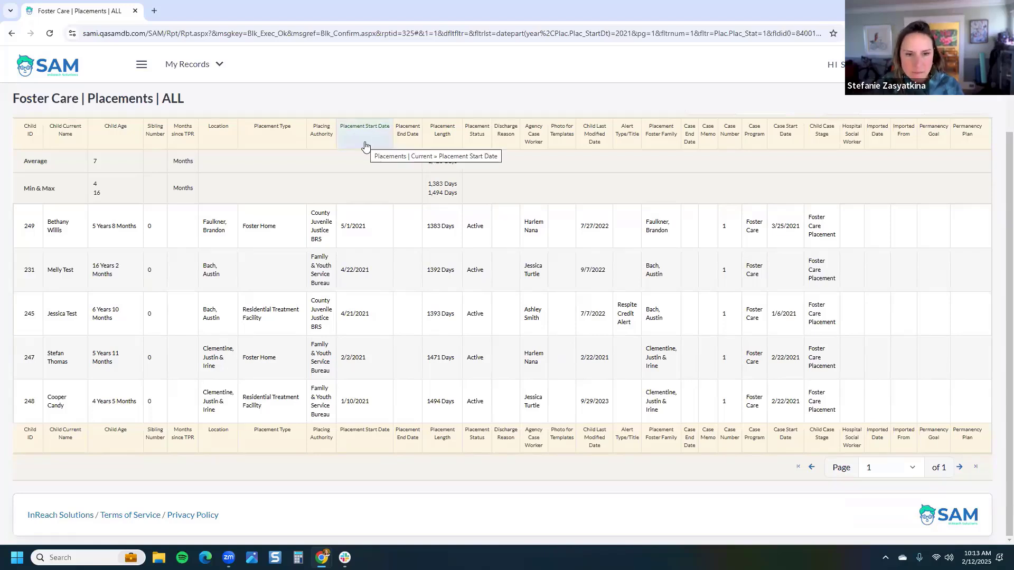
Start a bulk update of the filtered records and add the Placement End Date field from the Placements table
{"action": "scroll", "coordinate": [322, 213], "scroll_direction": "up", "scroll_amount": 2}
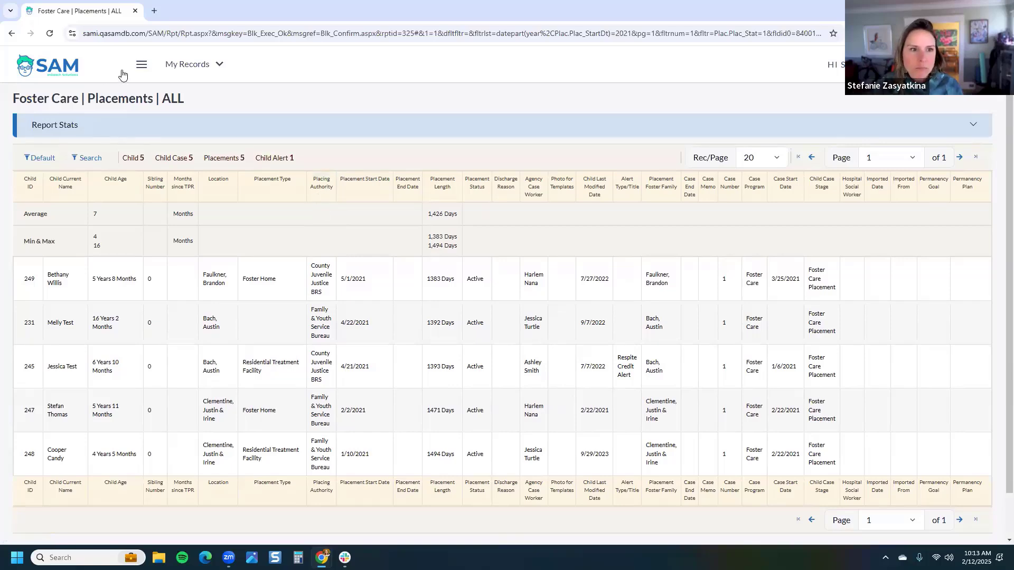
{"action": "left_click", "coordinate": [142, 65]}
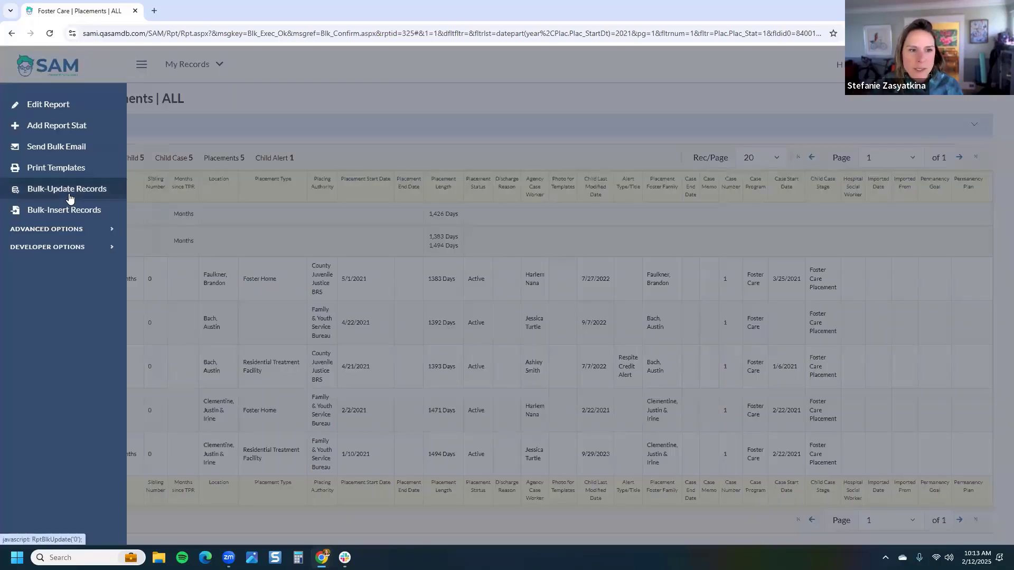
{"action": "left_click", "coordinate": [69, 190]}
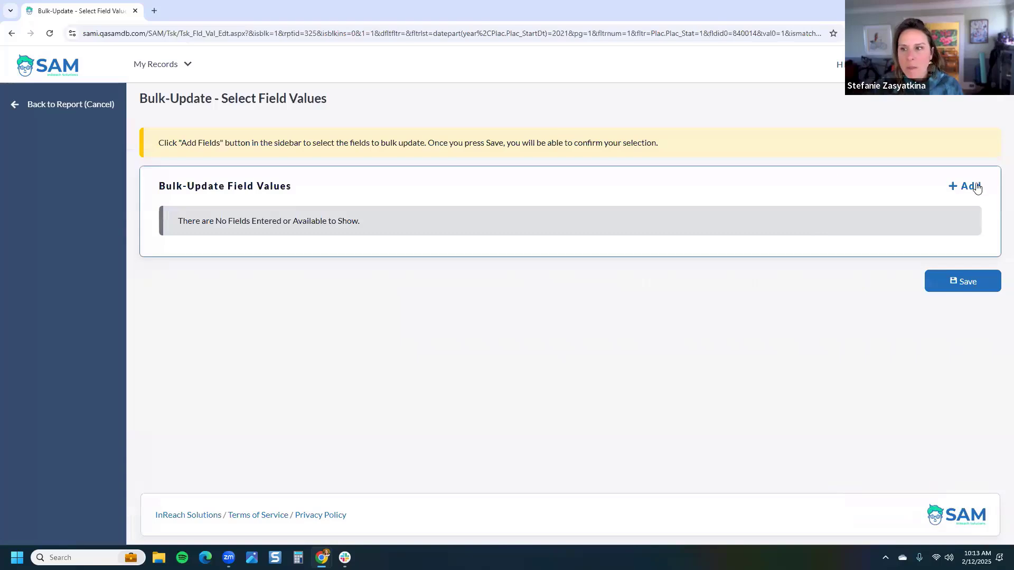
{"action": "left_click", "coordinate": [970, 187]}
{"action": "left_click", "coordinate": [267, 221]}
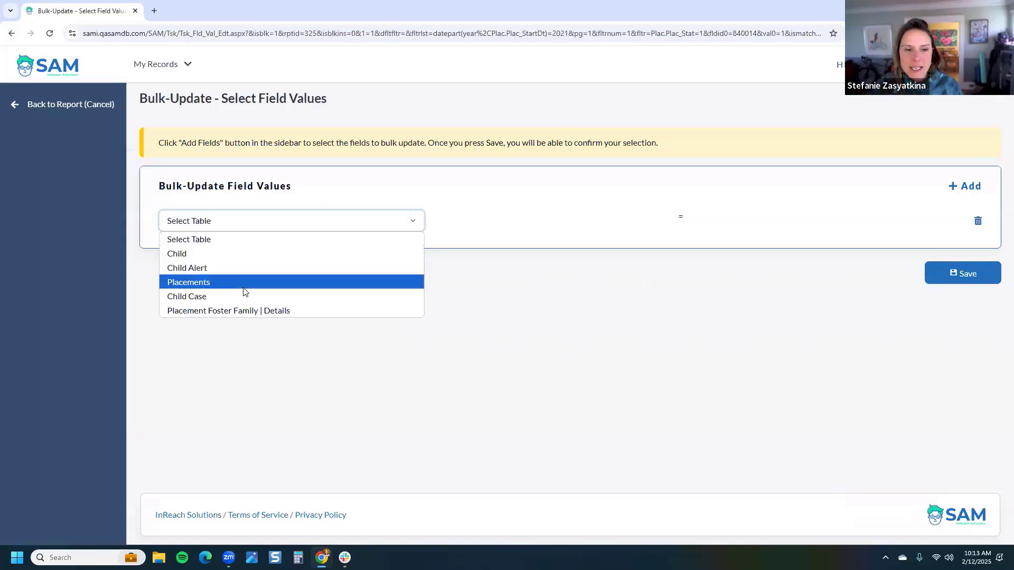
{"action": "left_click", "coordinate": [244, 284]}
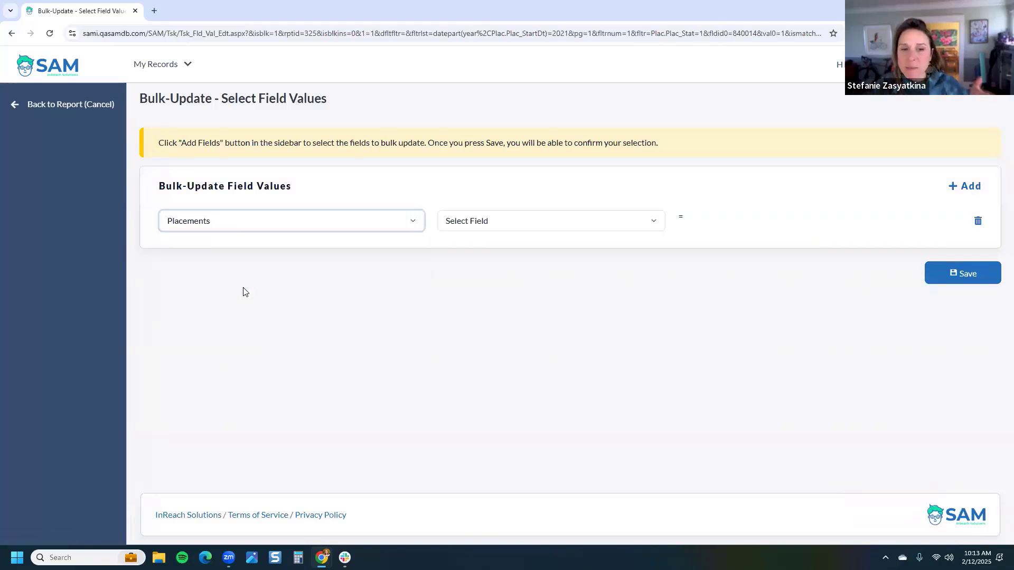
{"action": "left_click", "coordinate": [504, 220]}
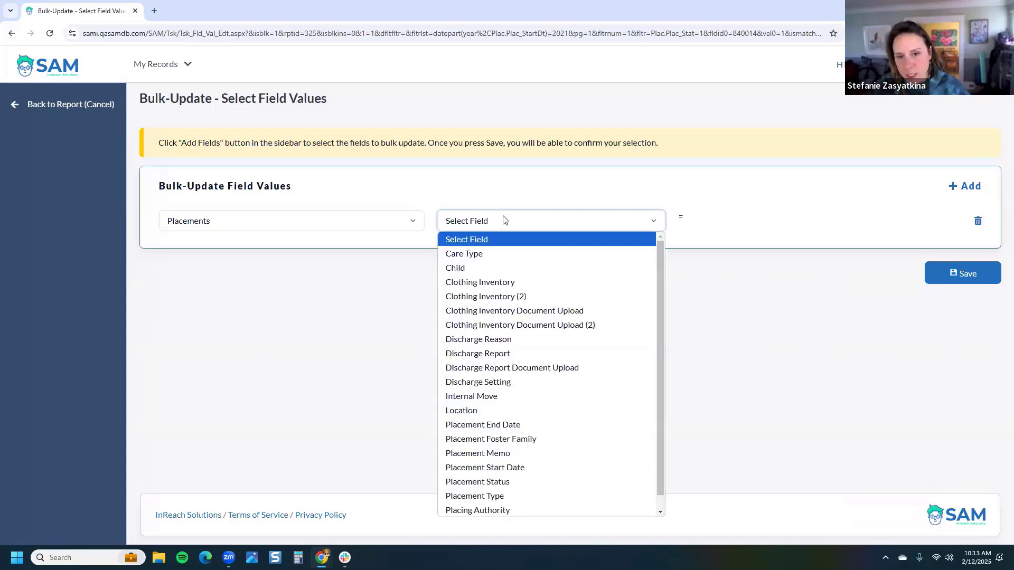
{"action": "left_click", "coordinate": [538, 425]}
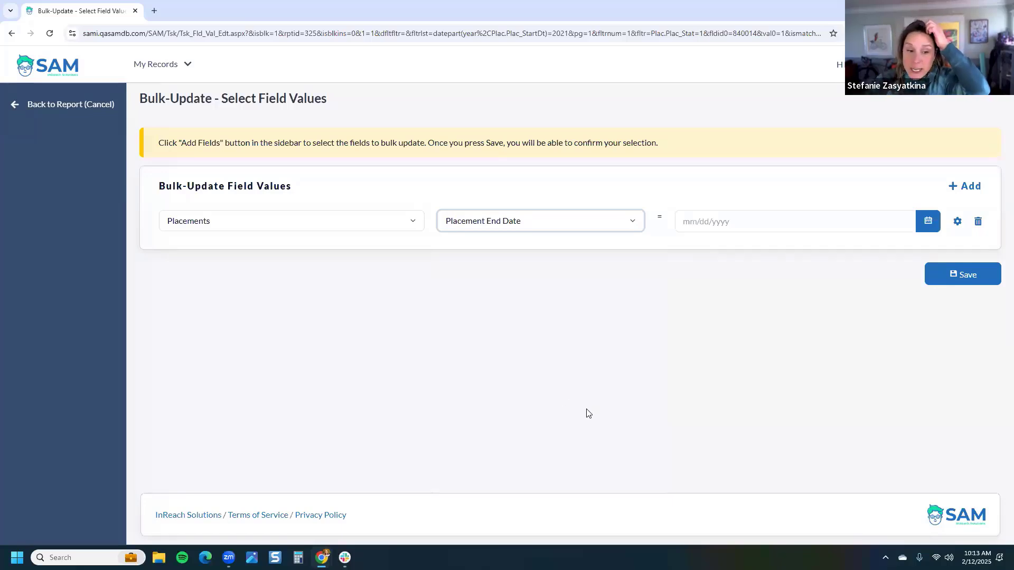
Open the dynamic value settings for Placement End Date and compare the current-date source with the another-field source
{"action": "left_click", "coordinate": [696, 225]}
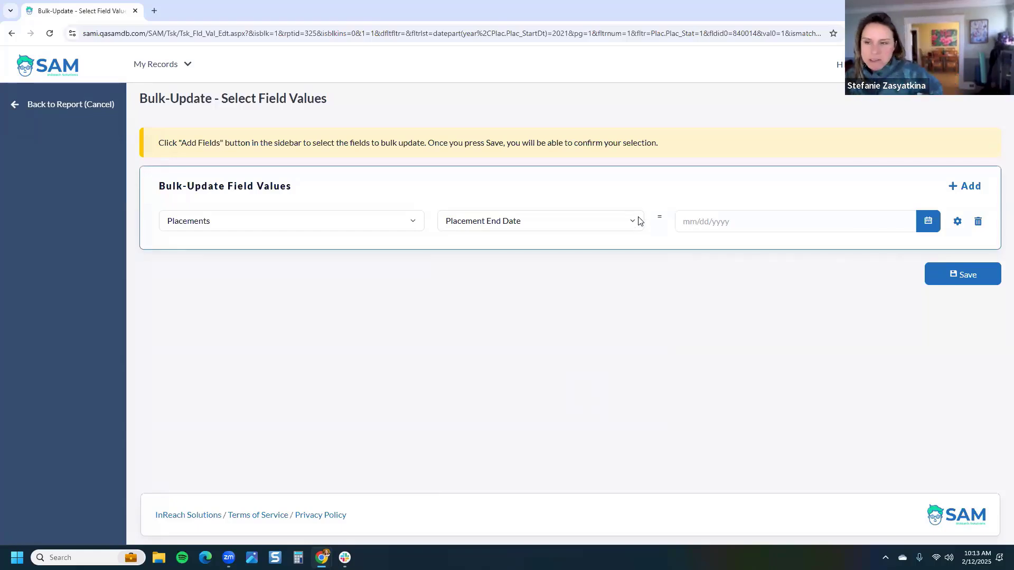
{"action": "left_click", "coordinate": [958, 222]}
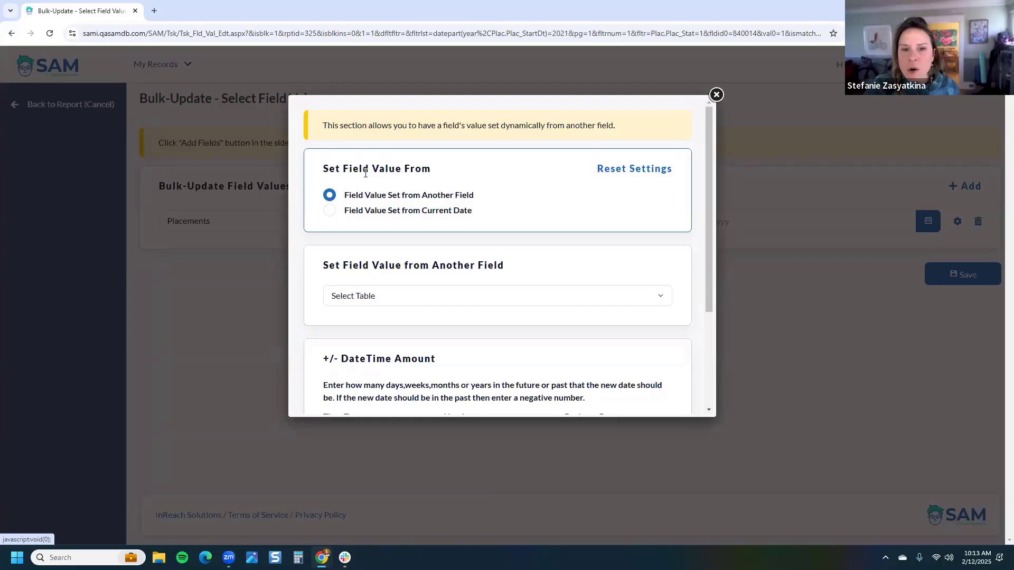
{"action": "left_click_drag", "start_coordinate": [483, 215], "coordinate": [340, 218]}
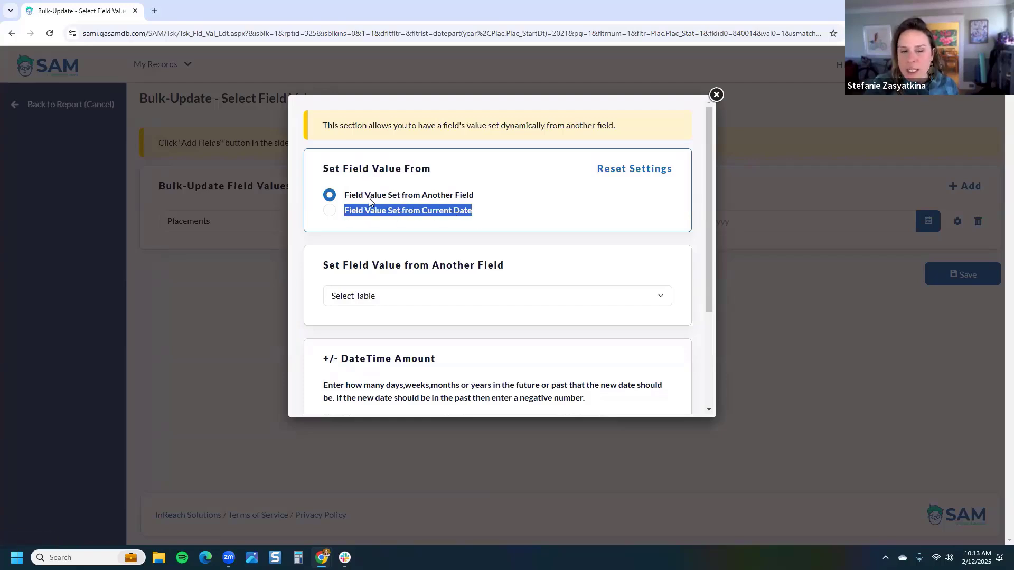
{"action": "left_click_drag", "start_coordinate": [506, 194], "coordinate": [343, 202]}
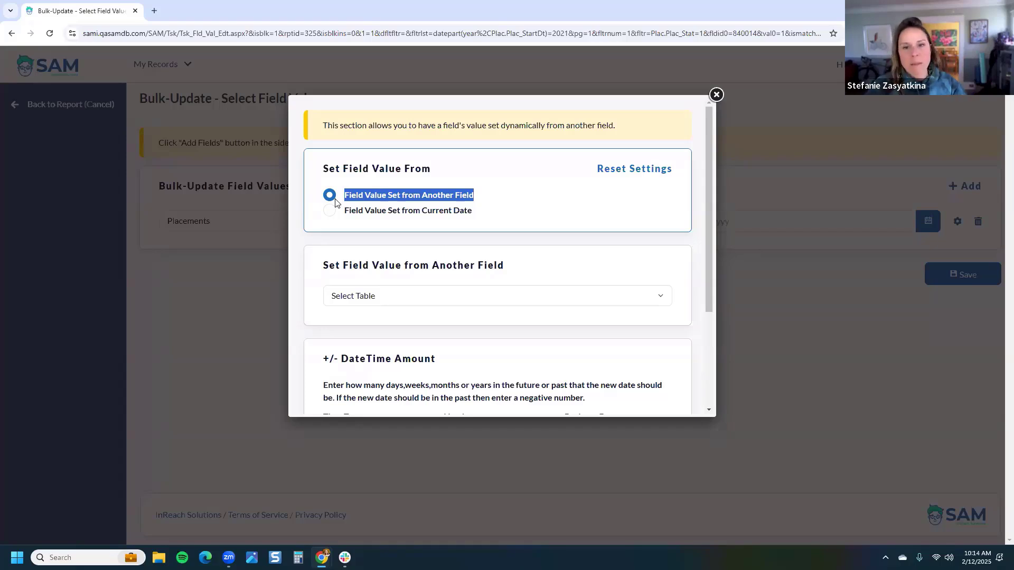
{"action": "left_click", "coordinate": [329, 210]}
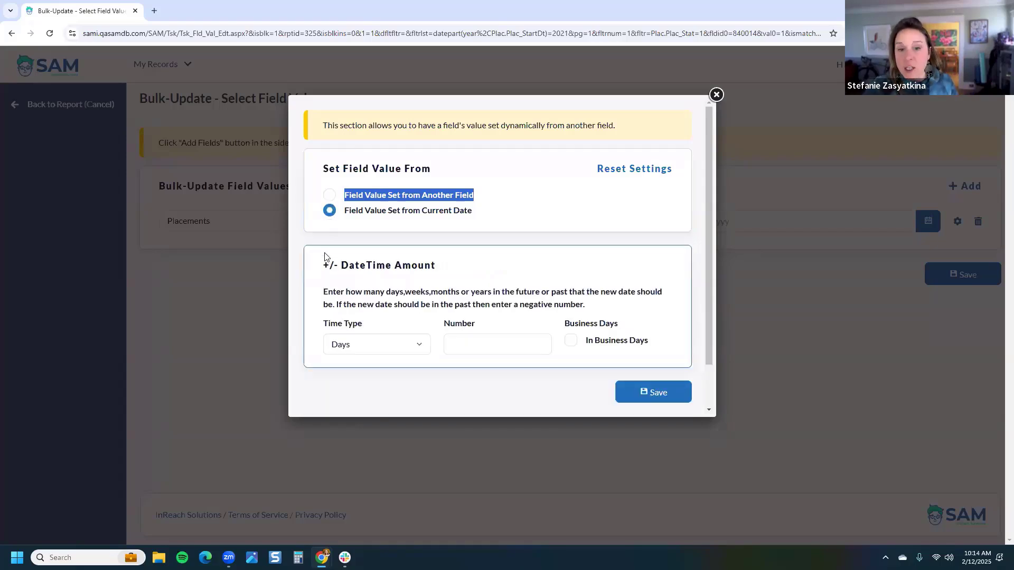
{"action": "left_click", "coordinate": [330, 195]}
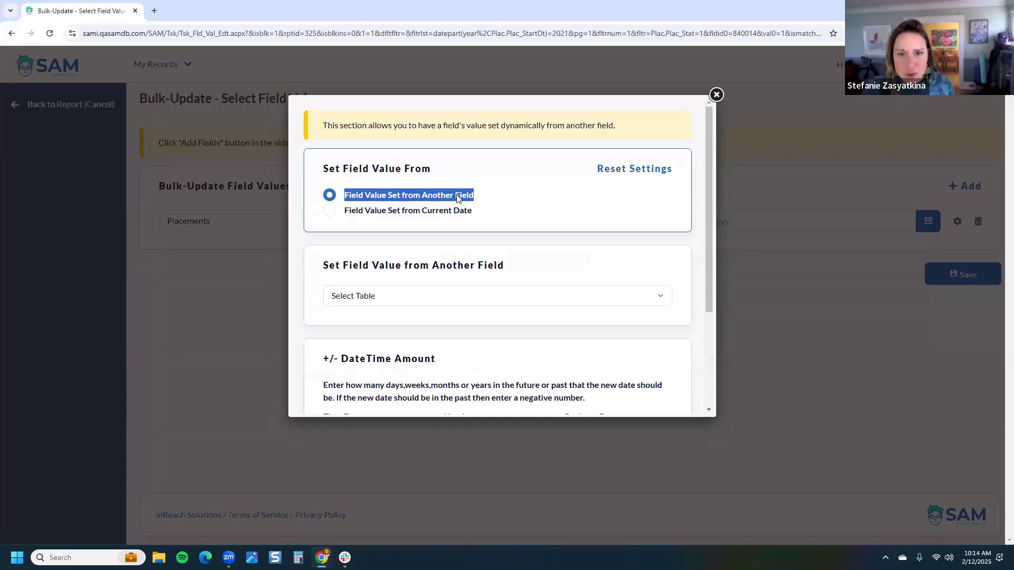
Set the value source to the Placement Start Date field of the Placements table
{"action": "left_click", "coordinate": [515, 198]}
{"action": "scroll", "coordinate": [414, 249], "scroll_direction": "down", "scroll_amount": 1}
{"action": "left_click", "coordinate": [415, 250]}
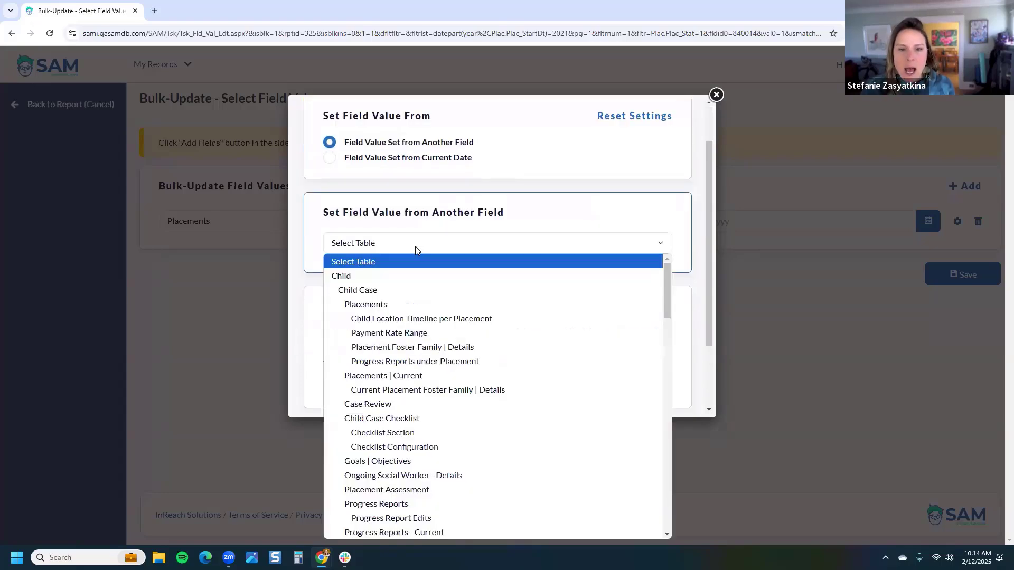
{"action": "left_click", "coordinate": [405, 304]}
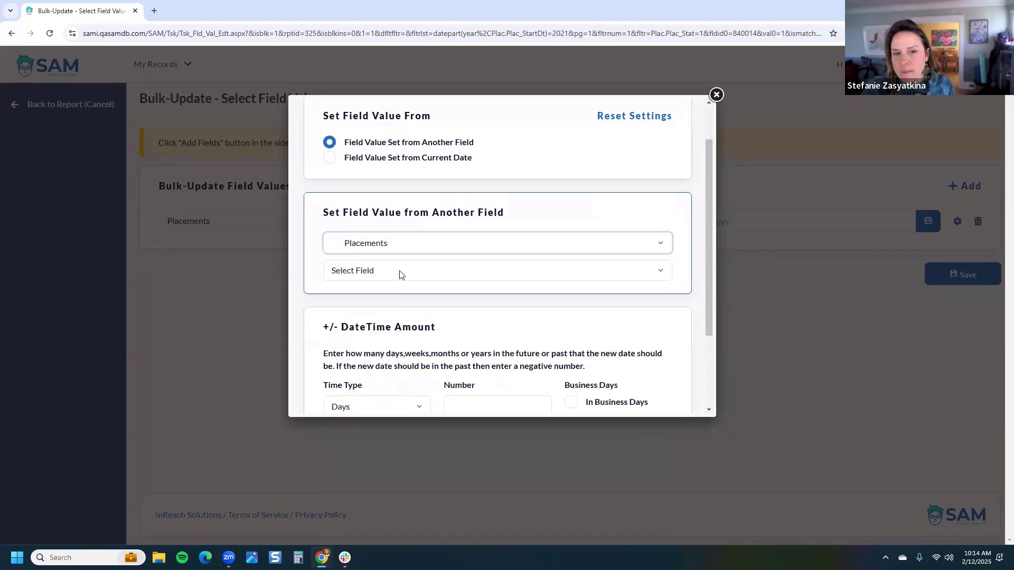
{"action": "left_click", "coordinate": [400, 272]}
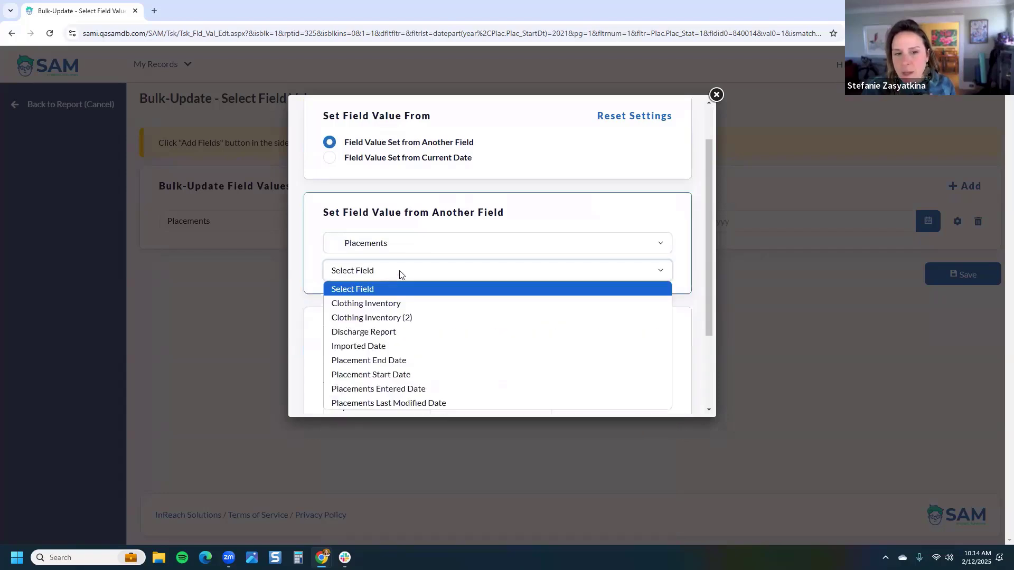
{"action": "left_click", "coordinate": [425, 372]}
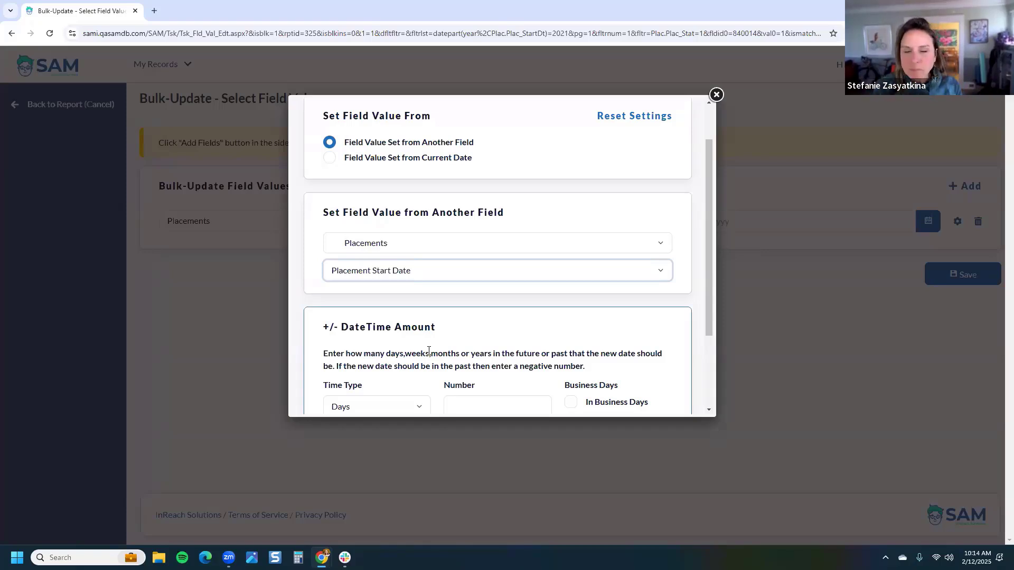
{"action": "left_click", "coordinate": [679, 191]}
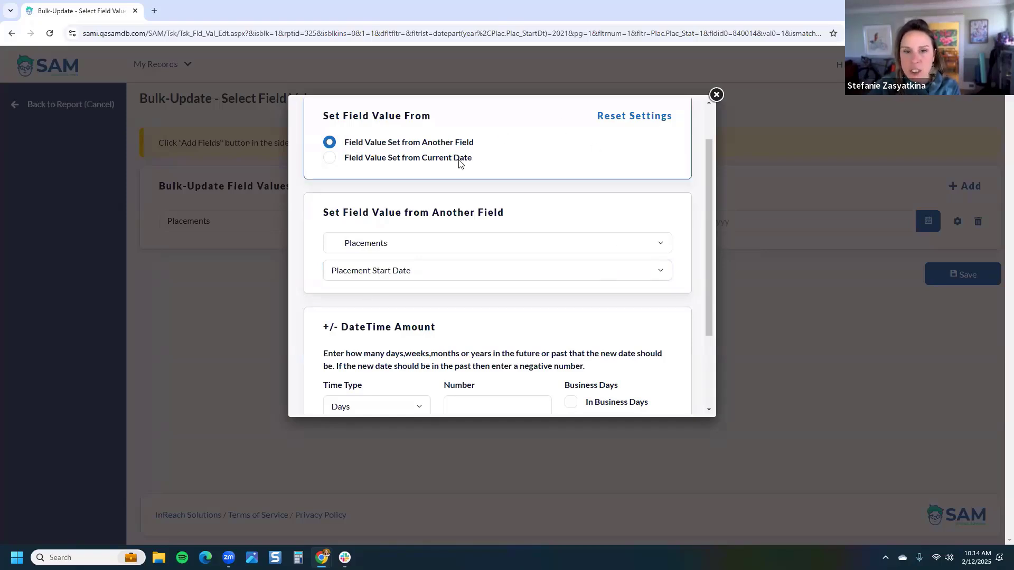
{"action": "scroll", "coordinate": [460, 163], "scroll_direction": "down", "scroll_amount": 1}
{"action": "scroll", "coordinate": [464, 176], "scroll_direction": "up", "scroll_amount": 2}
{"action": "left_click_drag", "start_coordinate": [479, 195], "coordinate": [356, 215]}
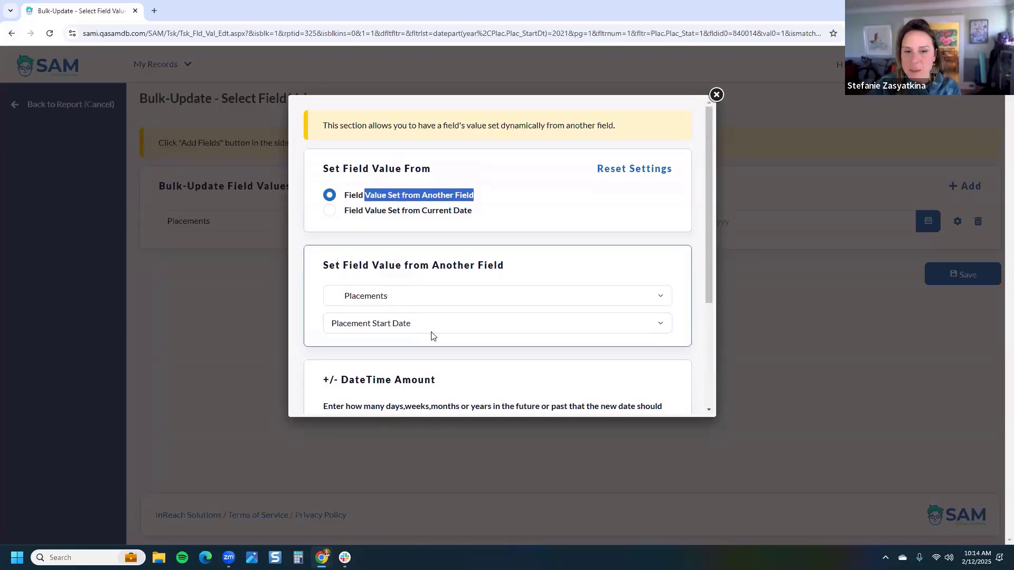
Offset the Placement Start Date by 900 days and save the dynamic value settings
{"action": "scroll", "coordinate": [432, 332], "scroll_direction": "down", "scroll_amount": 3}
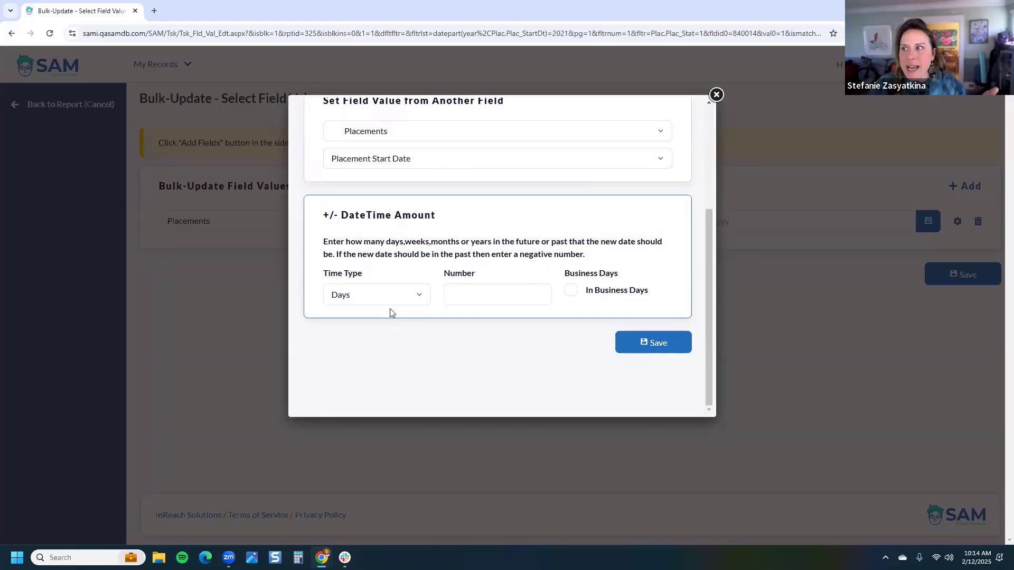
{"action": "left_click", "coordinate": [478, 298]}
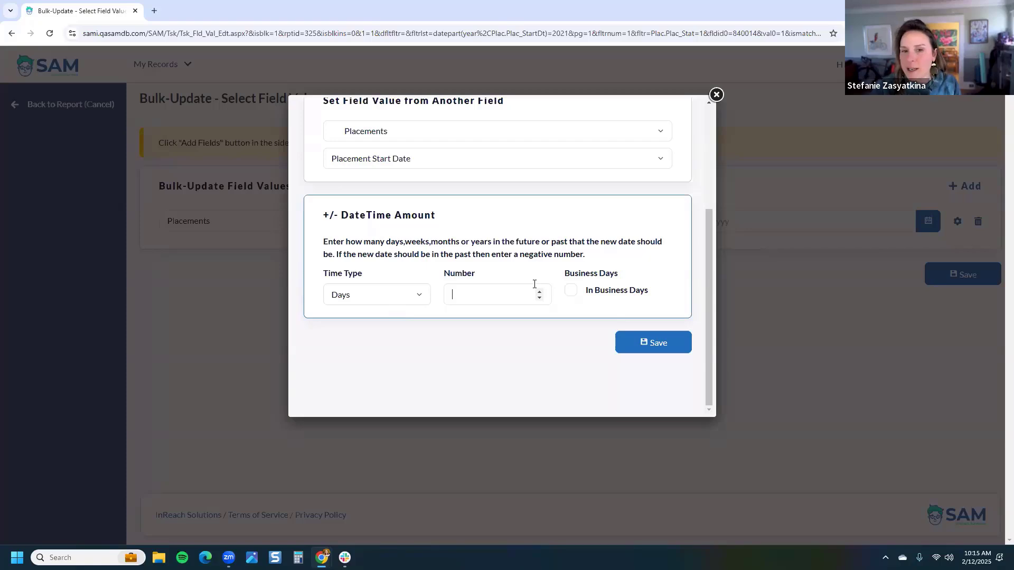
{"action": "type", "text": "900"}
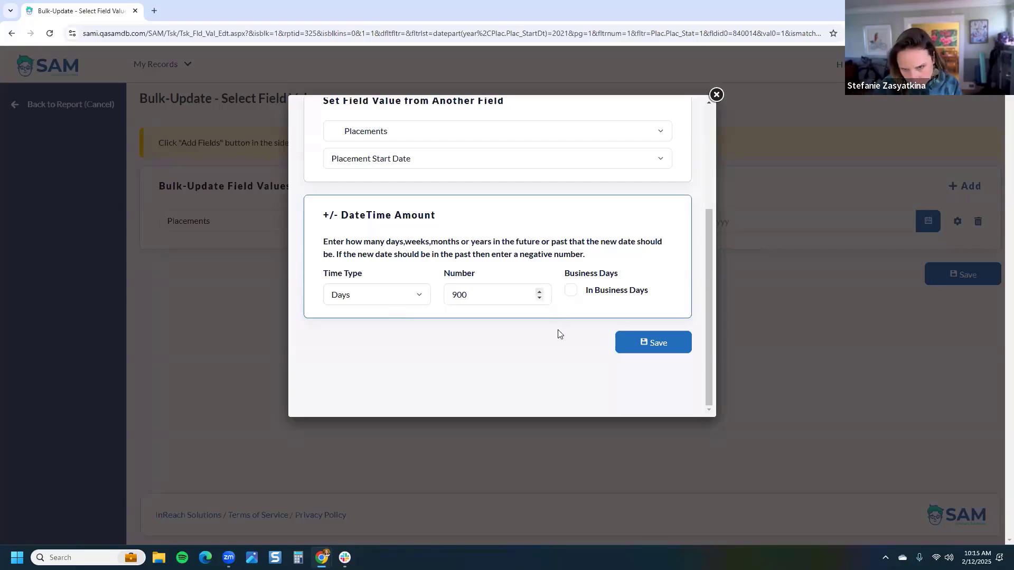
{"action": "left_click", "coordinate": [671, 344]}
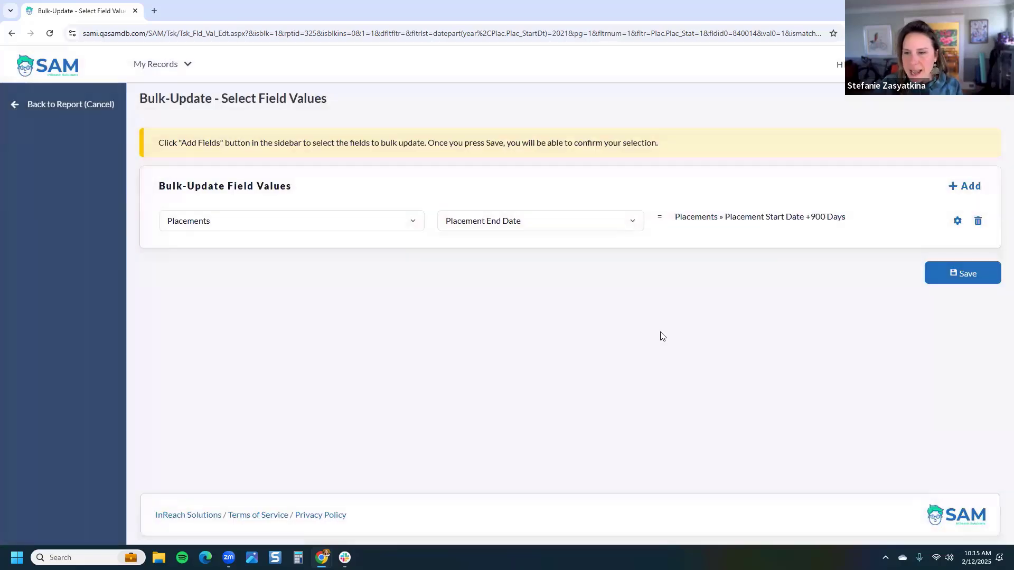
Save the bulk-update field values, review the matching child records, and confirm the end date update
{"action": "left_click", "coordinate": [958, 273]}
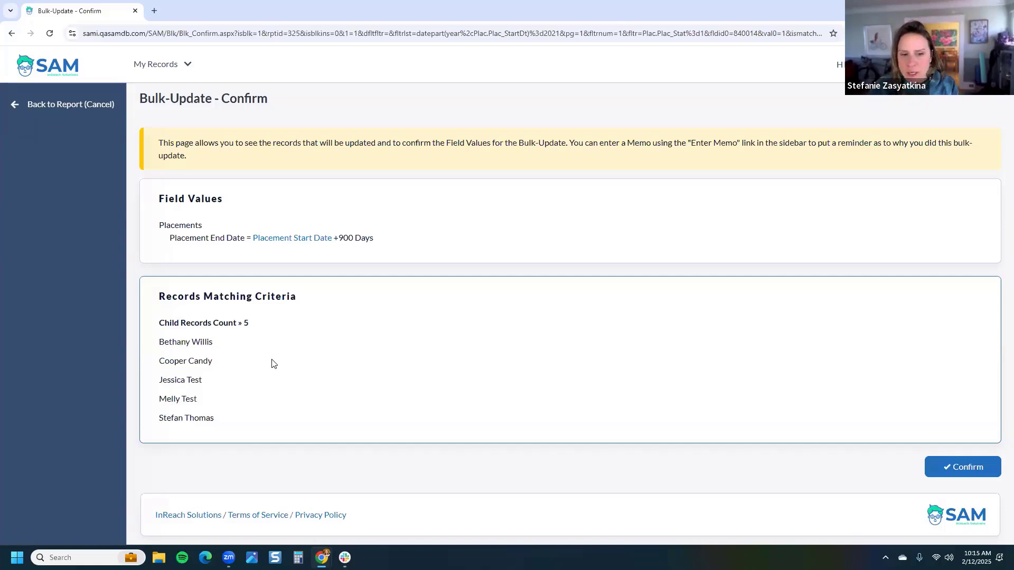
{"action": "left_click", "coordinate": [978, 465]}
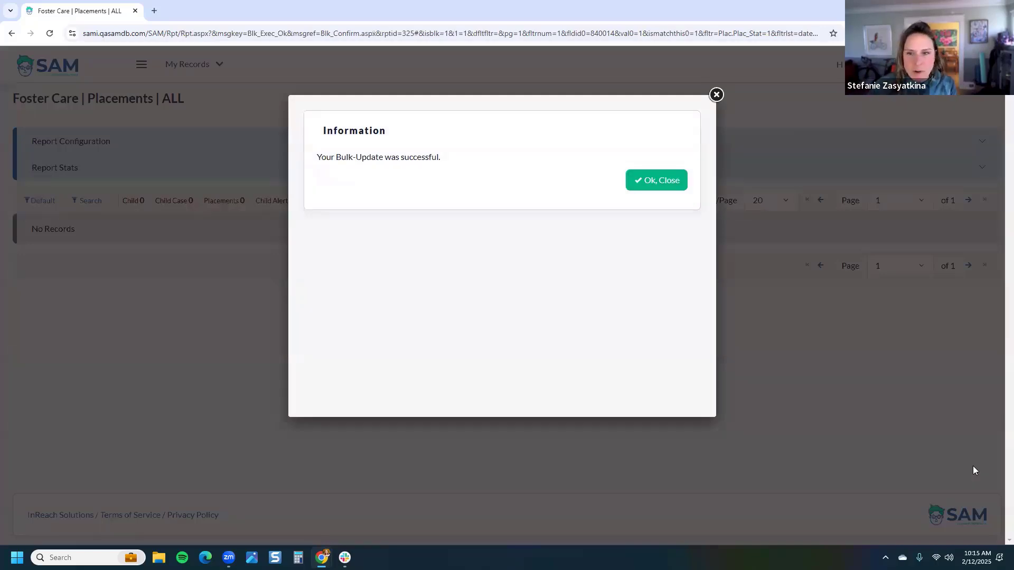
{"action": "left_click", "coordinate": [663, 180]}
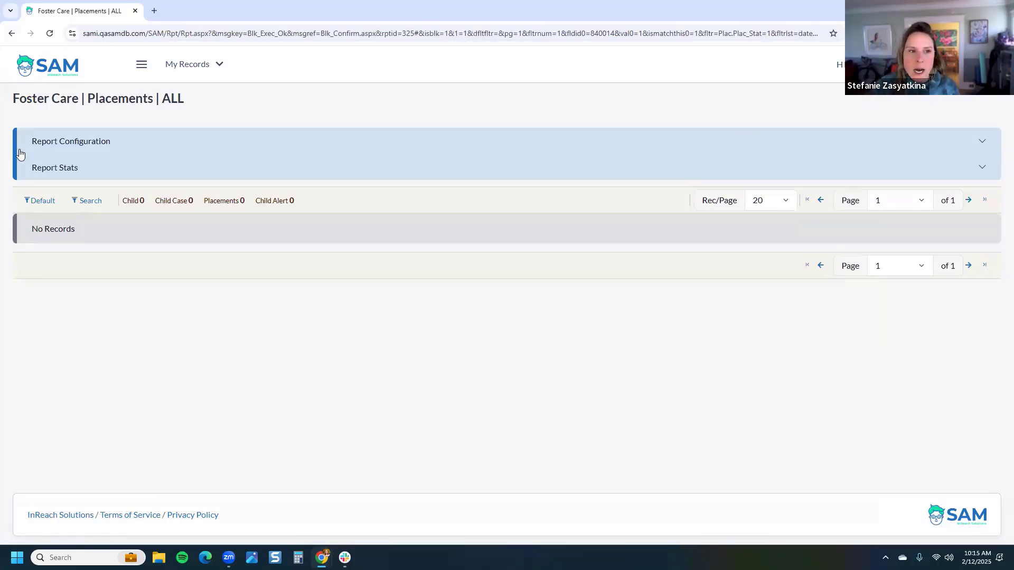
Restore the report's default filter and show only placements with a 2021 start date using the report stats
{"action": "left_click", "coordinate": [46, 201]}
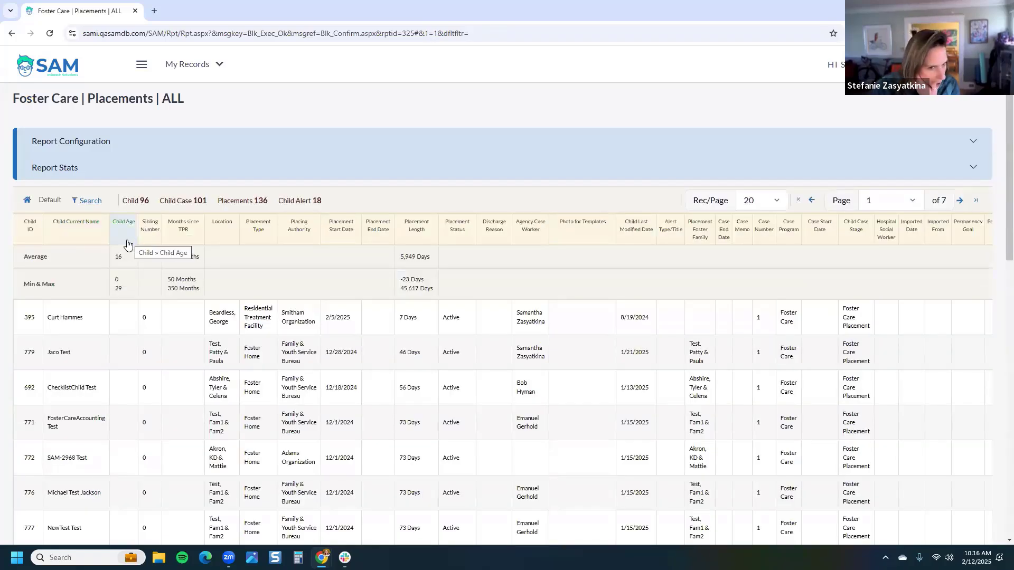
{"action": "left_click", "coordinate": [173, 169]}
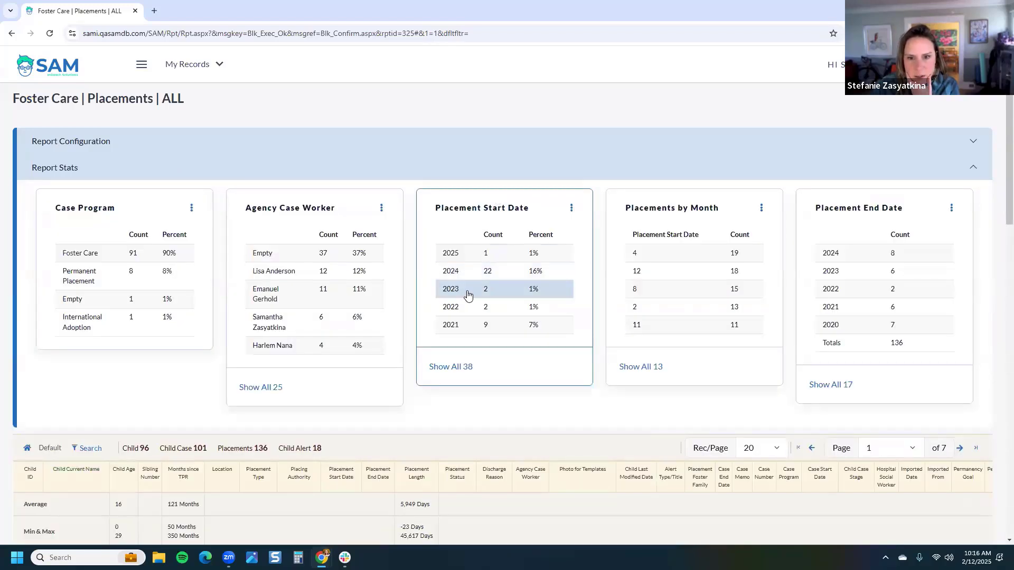
{"action": "left_click", "coordinate": [461, 327]}
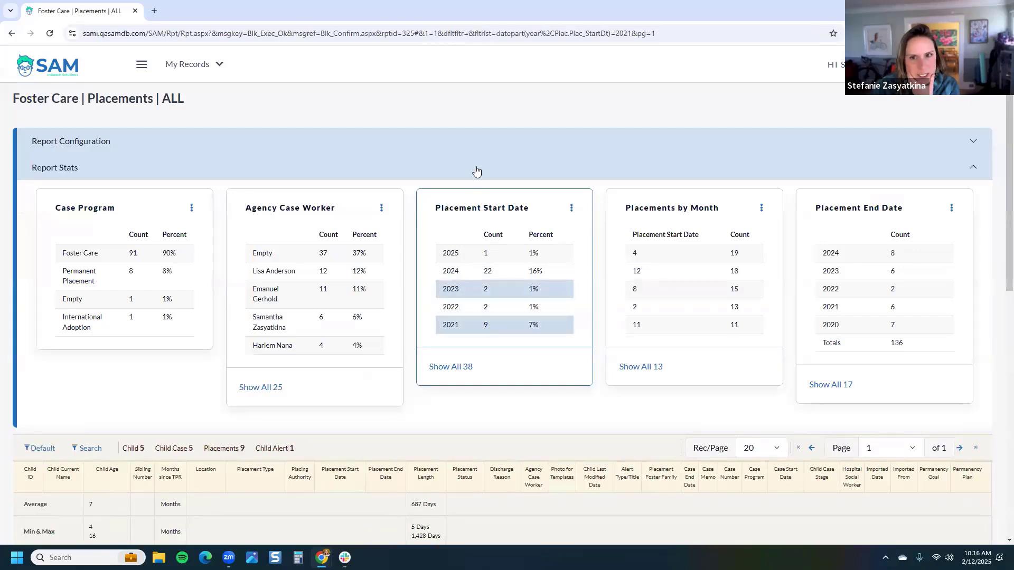
Review the end dates and placement lengths of the 2021 placements in the report
{"action": "scroll", "coordinate": [458, 224], "scroll_direction": "down", "scroll_amount": 4}
{"action": "scroll", "coordinate": [459, 223], "scroll_direction": "down", "scroll_amount": 3}
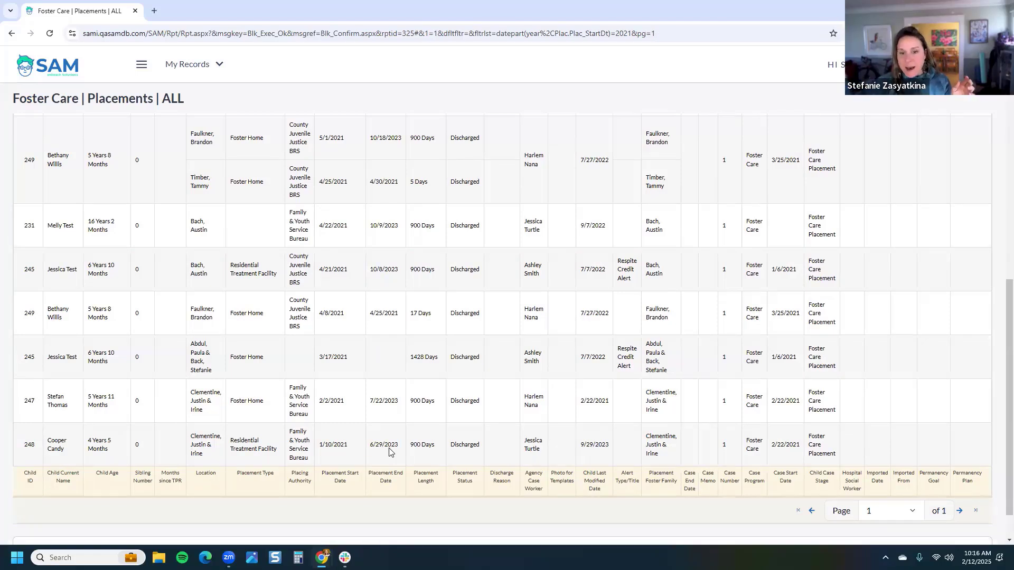
{"action": "scroll", "coordinate": [378, 457], "scroll_direction": "down", "scroll_amount": 1}
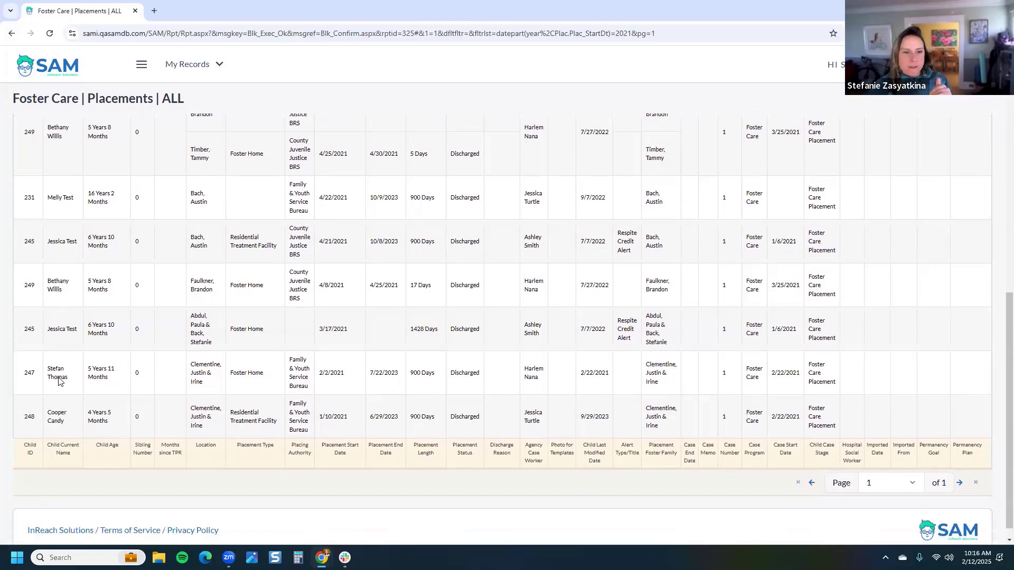
{"action": "left_click", "coordinate": [56, 405]}
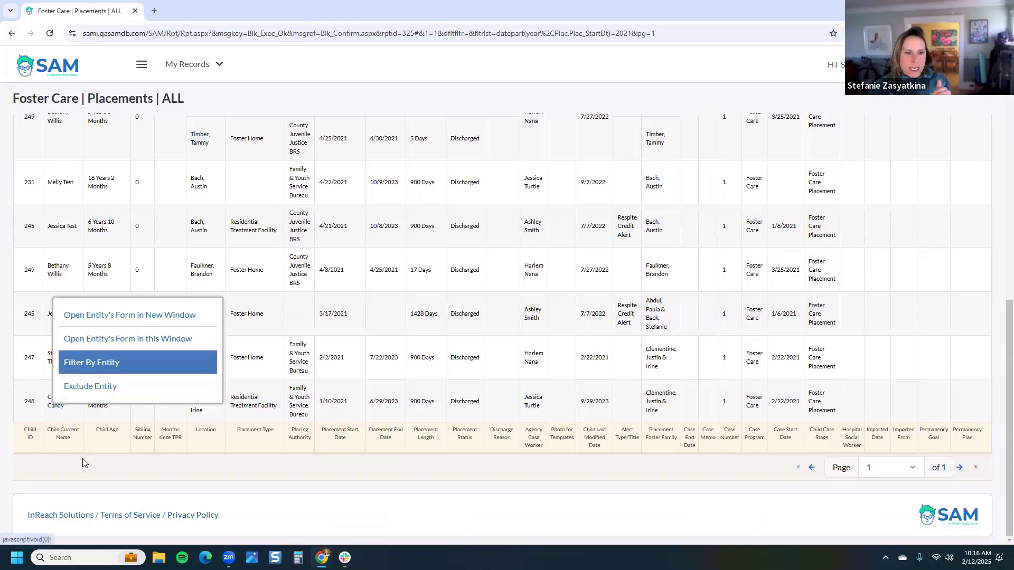
{"action": "scroll", "coordinate": [386, 520], "scroll_direction": "up", "scroll_amount": 1}
{"action": "left_click", "coordinate": [407, 508]}
{"action": "scroll", "coordinate": [430, 364], "scroll_direction": "down", "scroll_amount": 1}
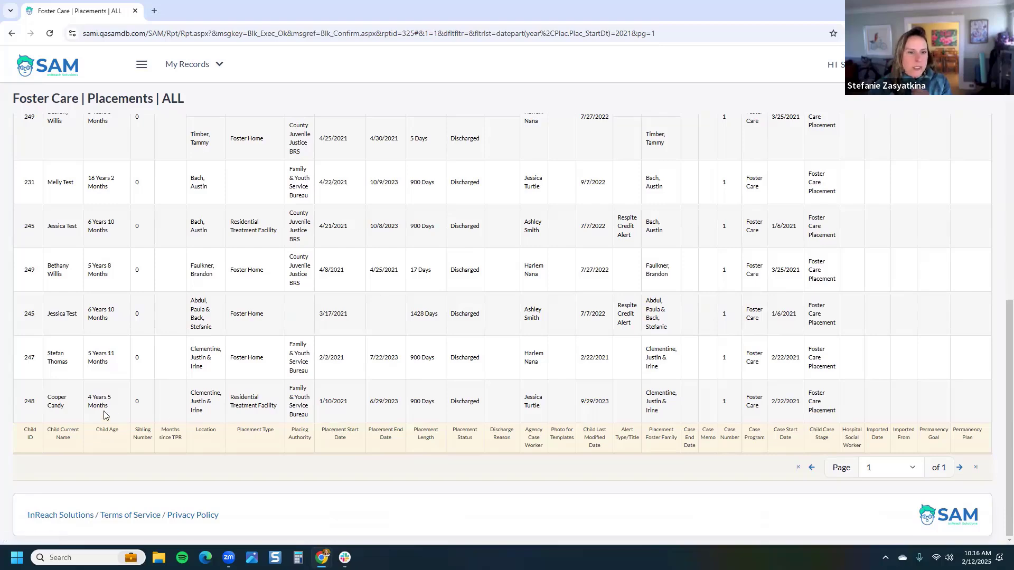
Filter the report by the child in the last row of the 2021 placements to inspect that record alone
{"action": "right_click", "coordinate": [57, 407]}
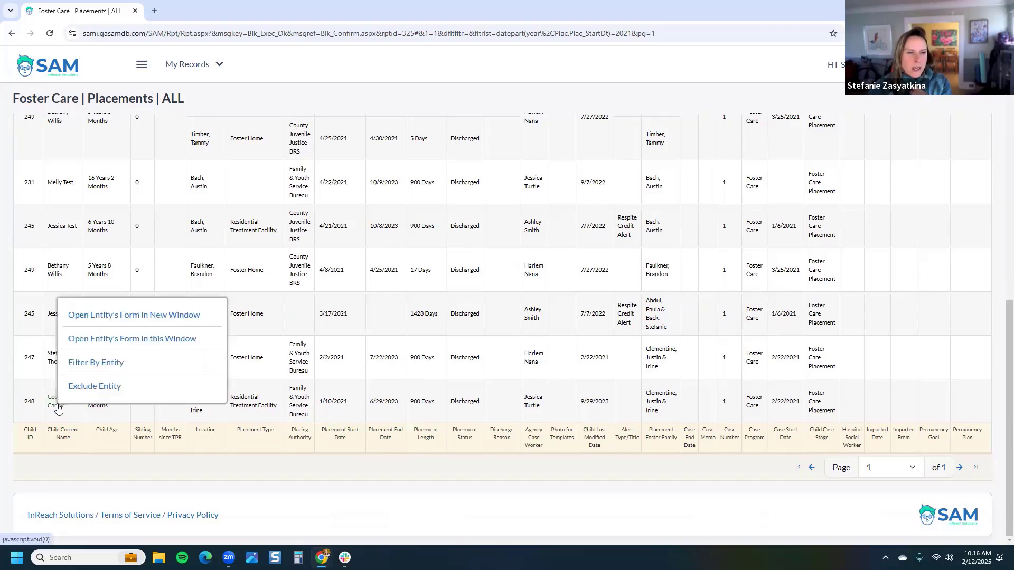
{"action": "left_click", "coordinate": [95, 365]}
{"action": "left_click", "coordinate": [158, 140]}
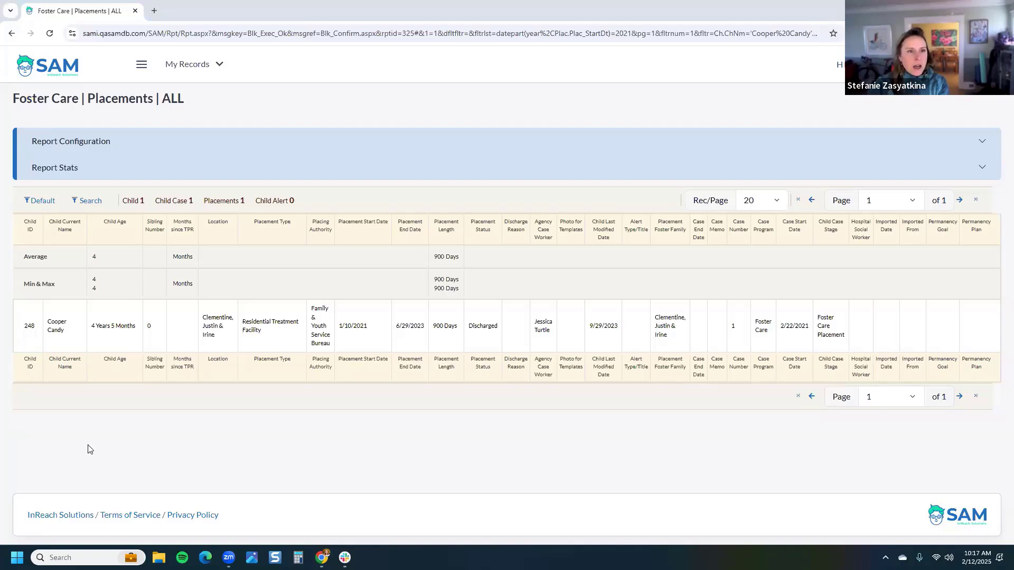
Restore the default filter, then filter the placements by Active status and by the placing authority Family & Youth Service Bureau
{"action": "left_click", "coordinate": [39, 201]}
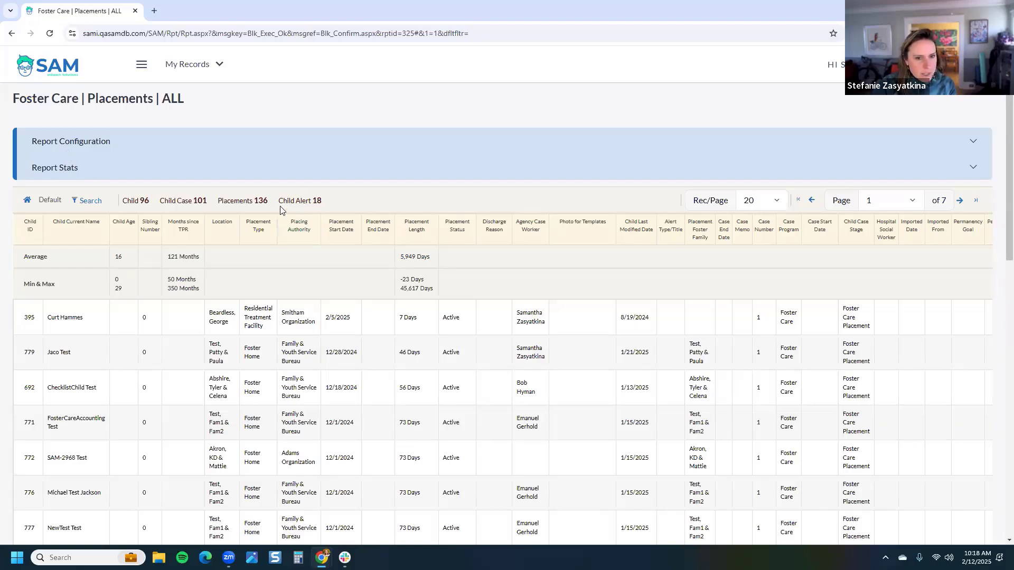
{"action": "left_click", "coordinate": [451, 317]}
{"action": "left_click", "coordinate": [498, 359]}
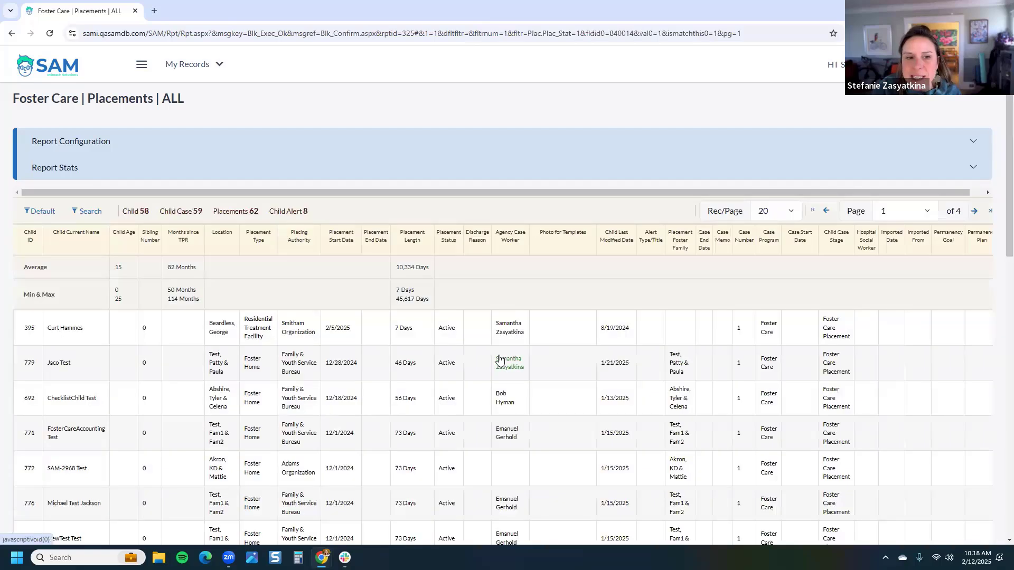
{"action": "scroll", "coordinate": [499, 357], "scroll_direction": "down", "scroll_amount": 2}
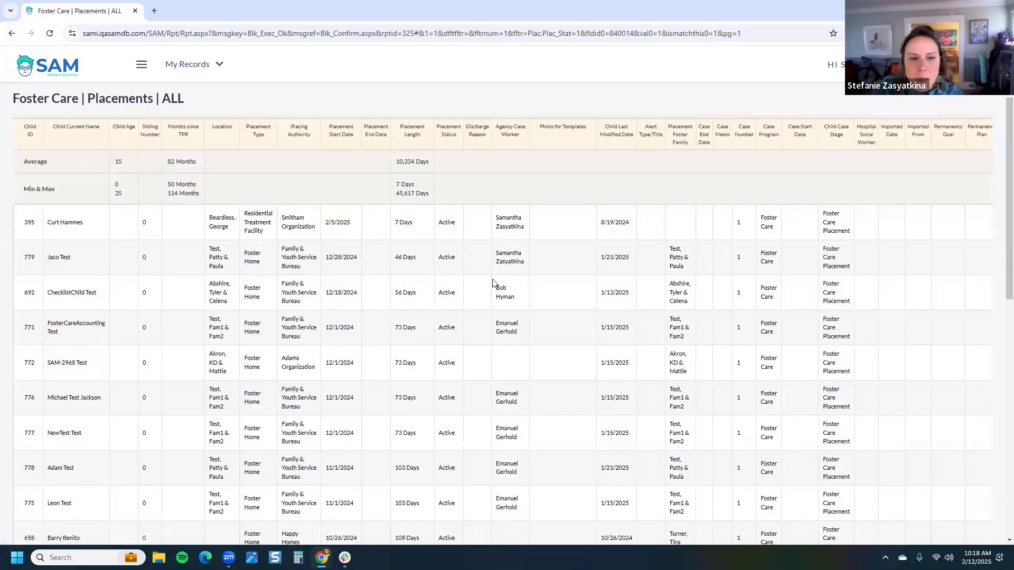
{"action": "left_click", "coordinate": [298, 261]}
{"action": "left_click", "coordinate": [329, 322]}
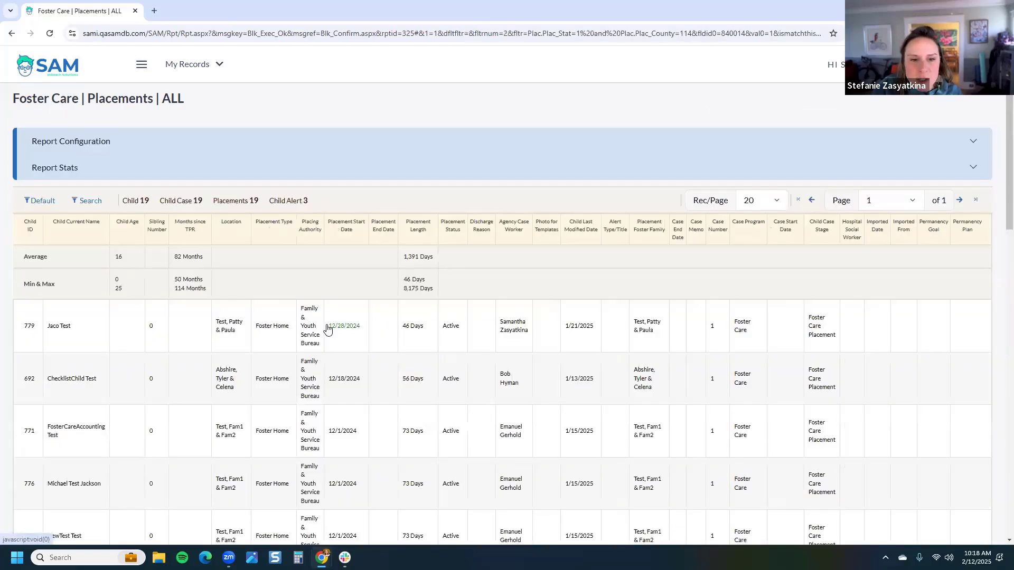
Add a Placement Start Date search filter using Within (≤) # Weeks in Past with the value 2
{"action": "scroll", "coordinate": [328, 329], "scroll_direction": "down", "scroll_amount": 1}
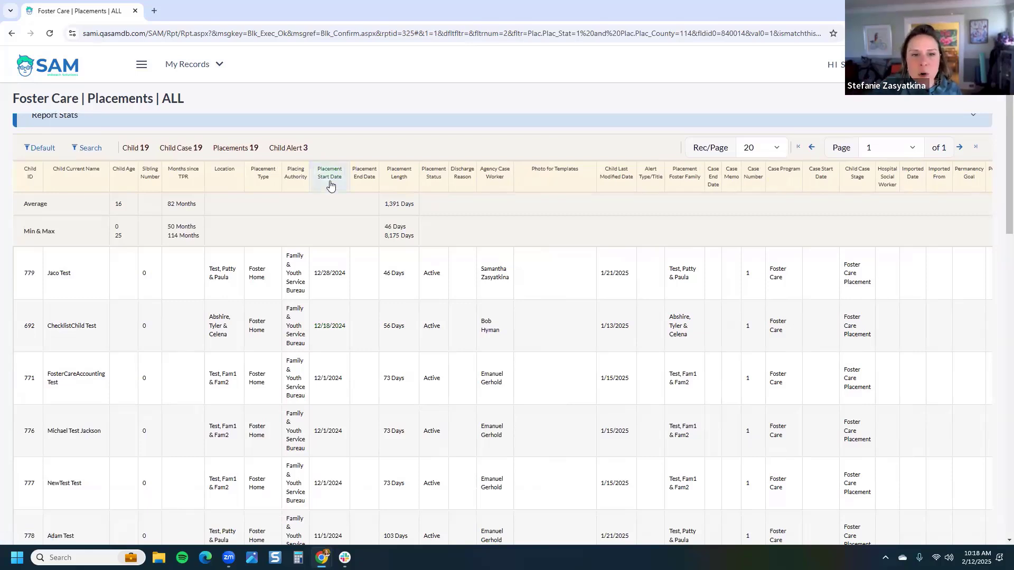
{"action": "left_click", "coordinate": [330, 185]}
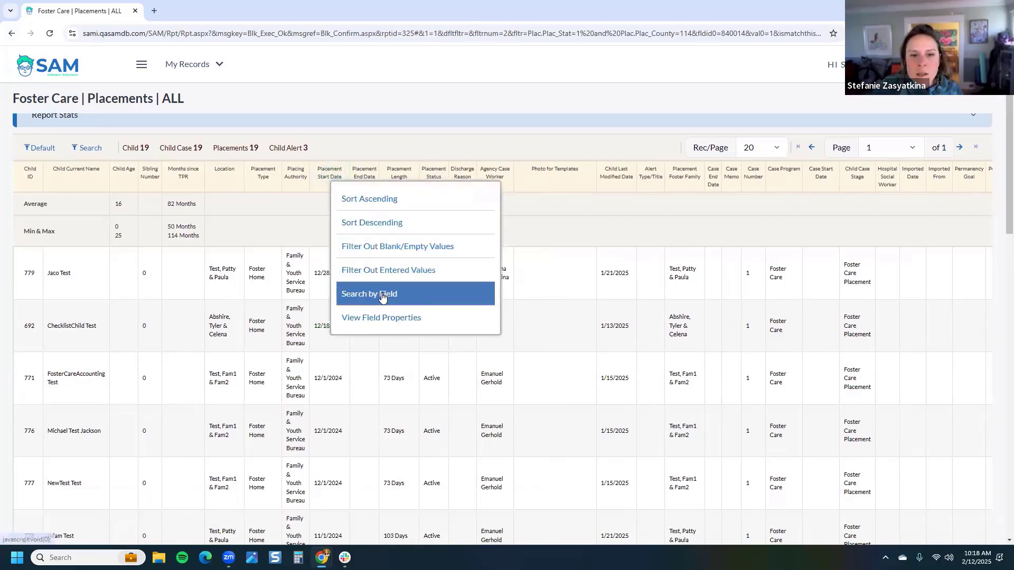
{"action": "left_click", "coordinate": [382, 297]}
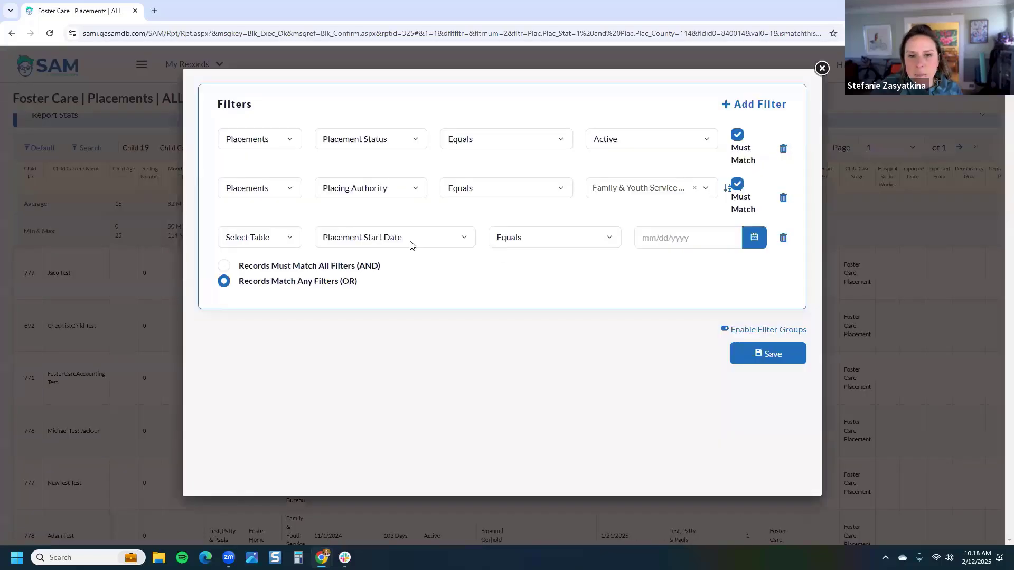
{"action": "left_click", "coordinate": [591, 242]}
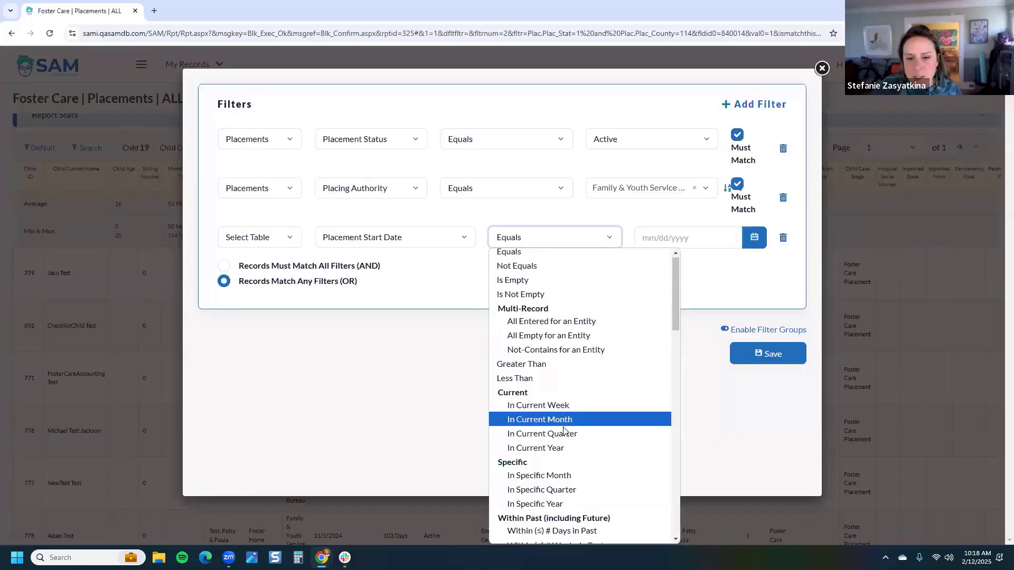
{"action": "scroll", "coordinate": [564, 430], "scroll_direction": "down", "scroll_amount": 3}
{"action": "left_click", "coordinate": [583, 446]}
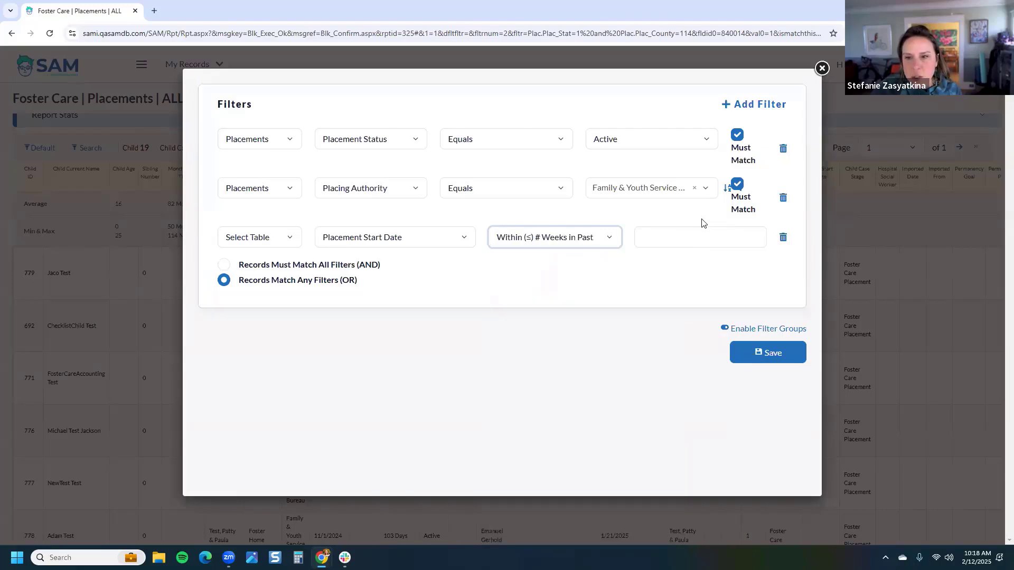
{"action": "left_click", "coordinate": [700, 244]}
{"action": "type", "text": "2"}
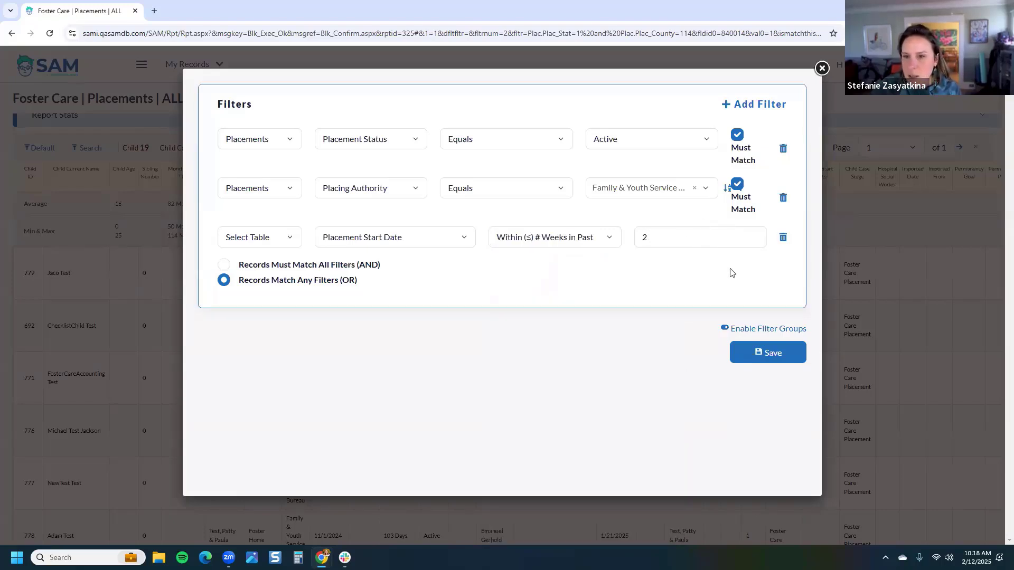
Change the start date filter's unit to months in the past, save the filters, and review the matching placements
{"action": "left_click", "coordinate": [600, 239]}
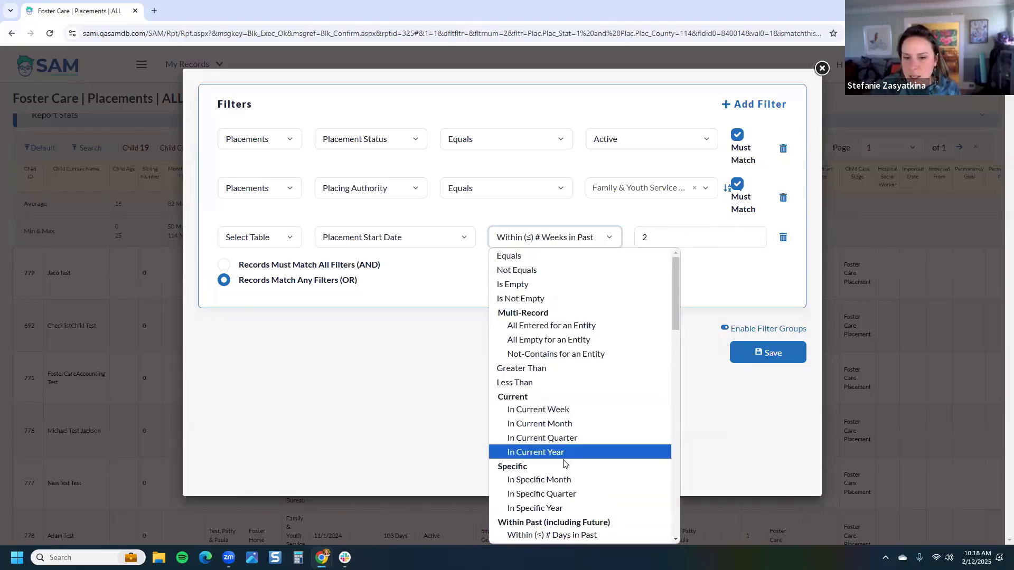
{"action": "scroll", "coordinate": [564, 464], "scroll_direction": "down", "scroll_amount": 2}
{"action": "scroll", "coordinate": [565, 449], "scroll_direction": "down", "scroll_amount": 2}
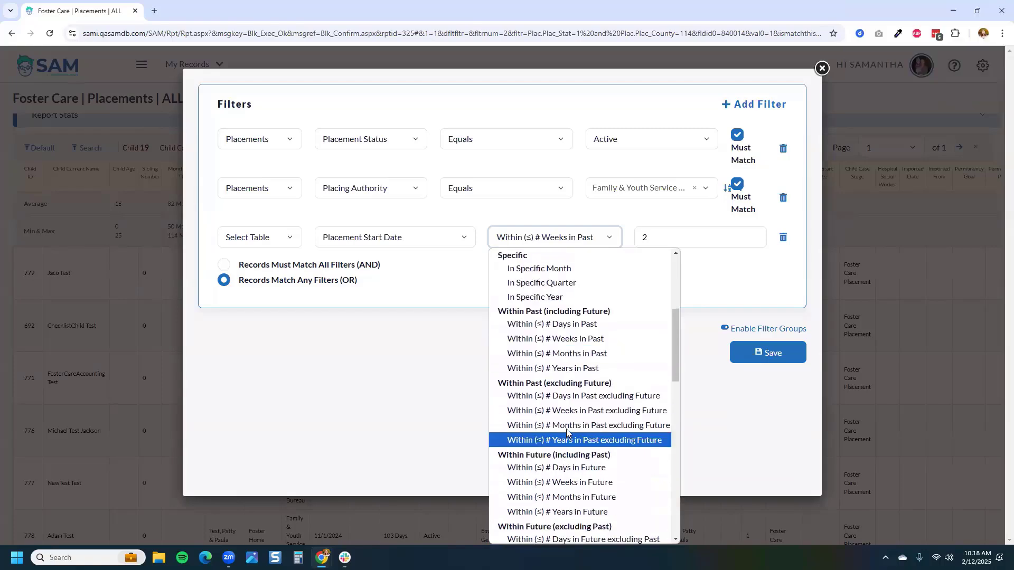
{"action": "left_click", "coordinate": [652, 283]}
{"action": "left_click", "coordinate": [770, 352]}
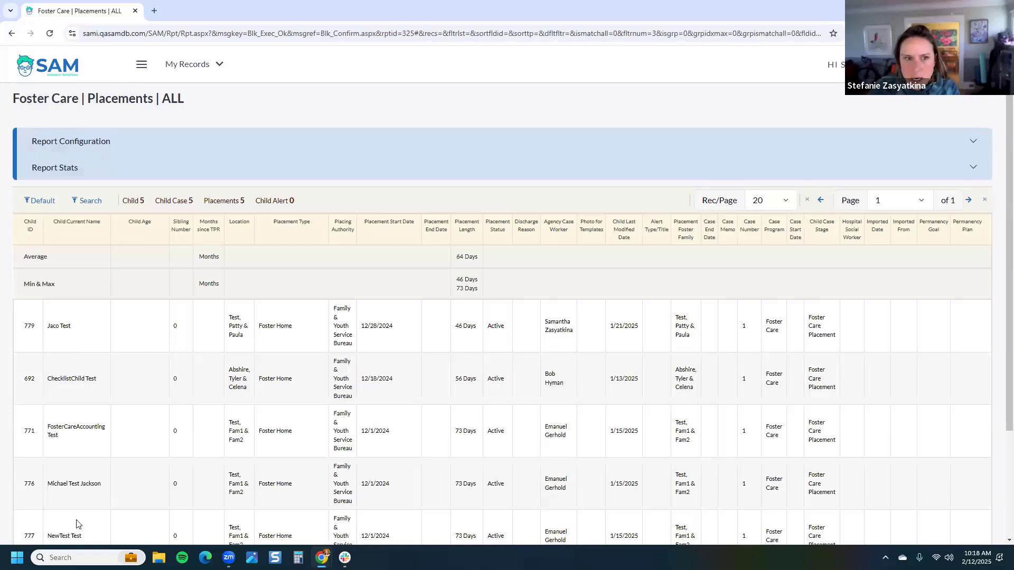
{"action": "scroll", "coordinate": [419, 438], "scroll_direction": "down", "scroll_amount": 1}
{"action": "scroll", "coordinate": [420, 439], "scroll_direction": "down", "scroll_amount": 1}
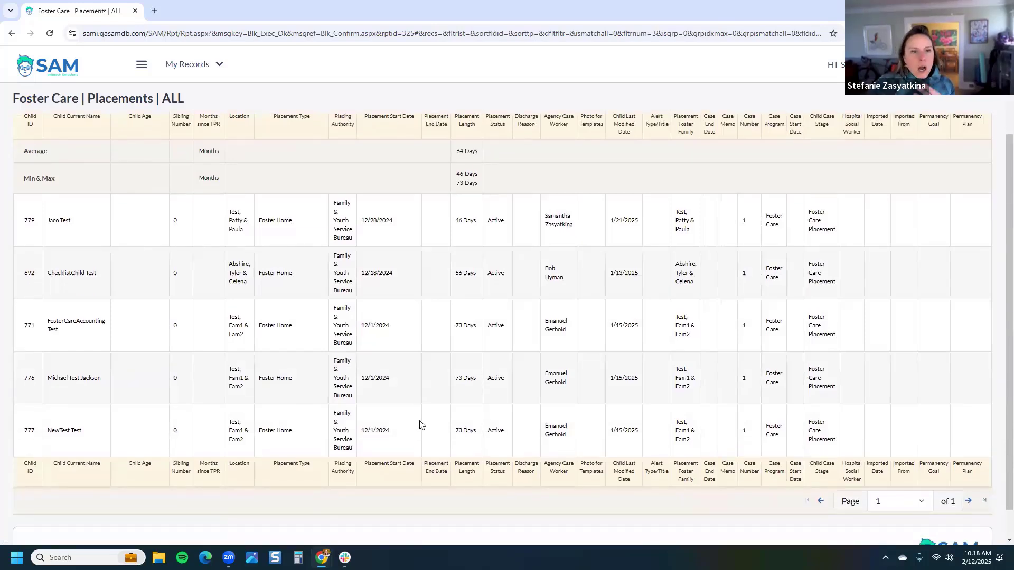
Start a bulk insert of records for the filtered placements and choose the Progress Reports under Placement table
{"action": "scroll", "coordinate": [419, 423], "scroll_direction": "up", "scroll_amount": 2}
{"action": "left_click", "coordinate": [141, 66]}
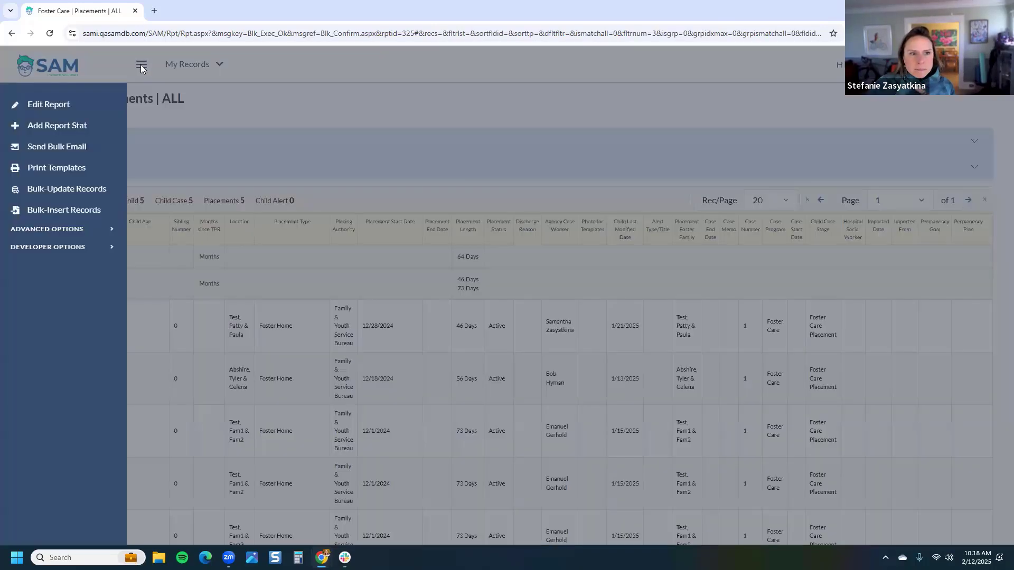
{"action": "left_click", "coordinate": [66, 211]}
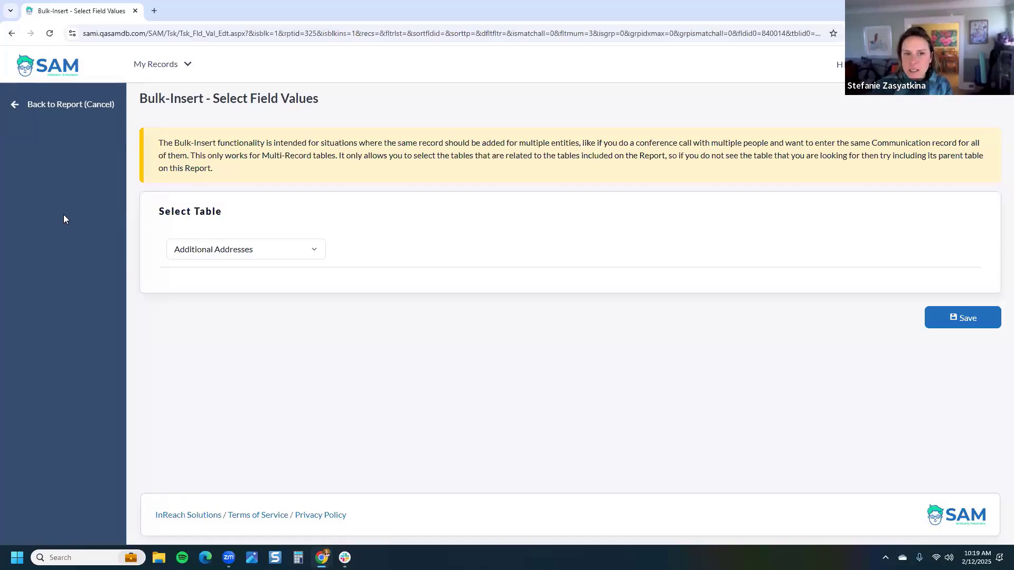
{"action": "left_click", "coordinate": [208, 249]}
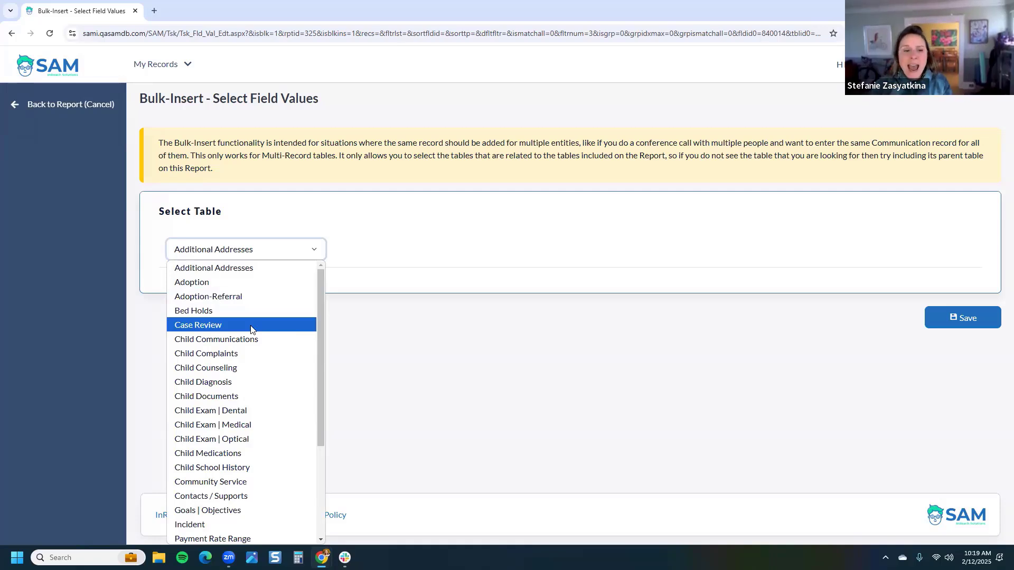
{"action": "scroll", "coordinate": [252, 295], "scroll_direction": "down", "scroll_amount": 3}
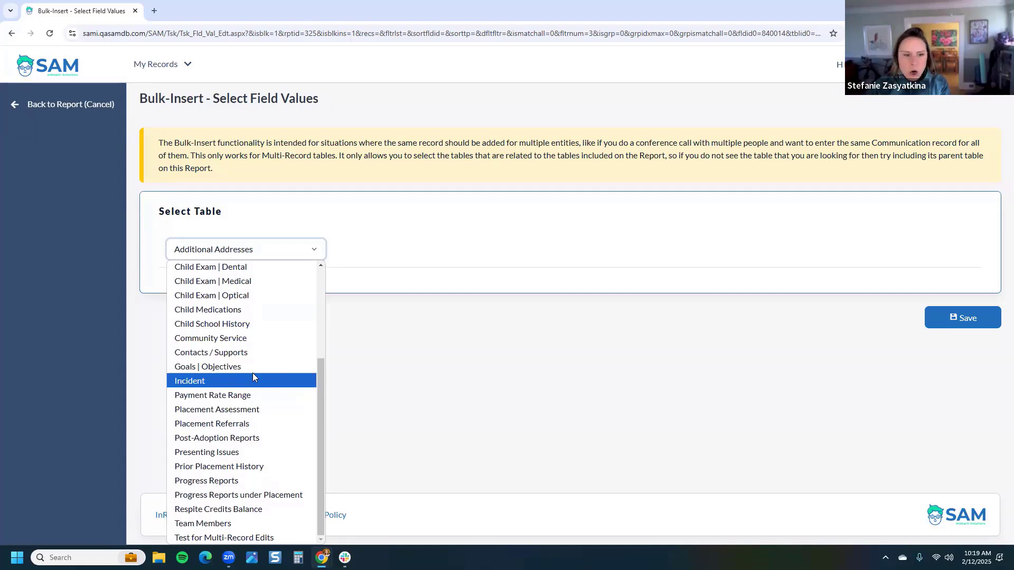
{"action": "left_click", "coordinate": [292, 495]}
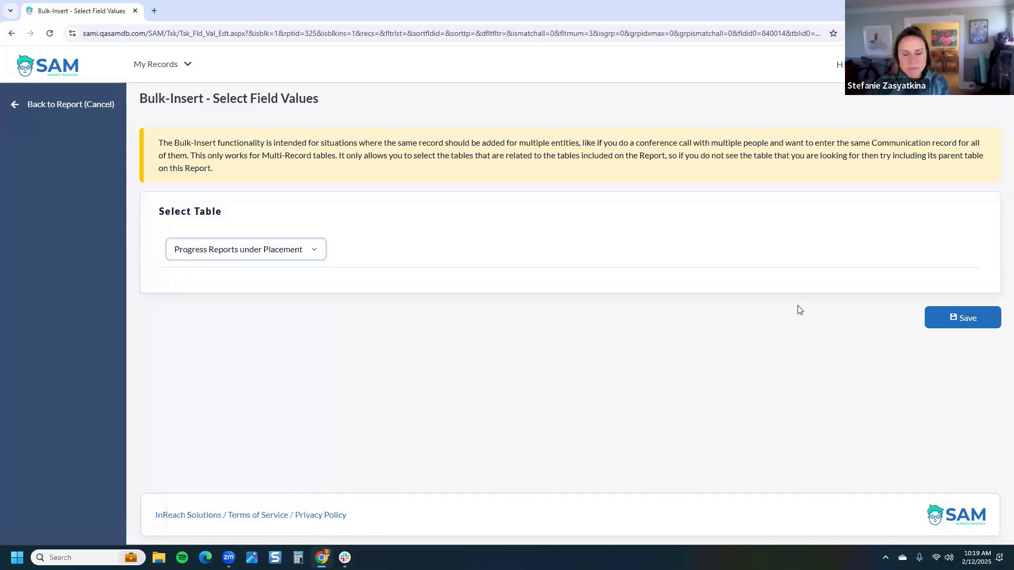
{"action": "left_click", "coordinate": [968, 318]}
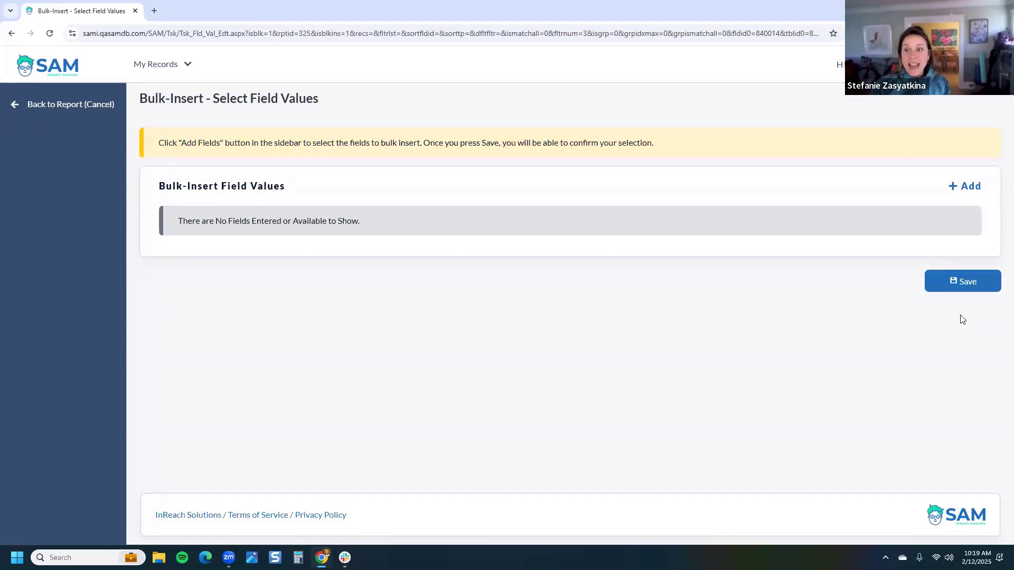
Add the Due Date field to the bulk insert and source its value from Placement Start Date in the Placements table
{"action": "left_click", "coordinate": [975, 188]}
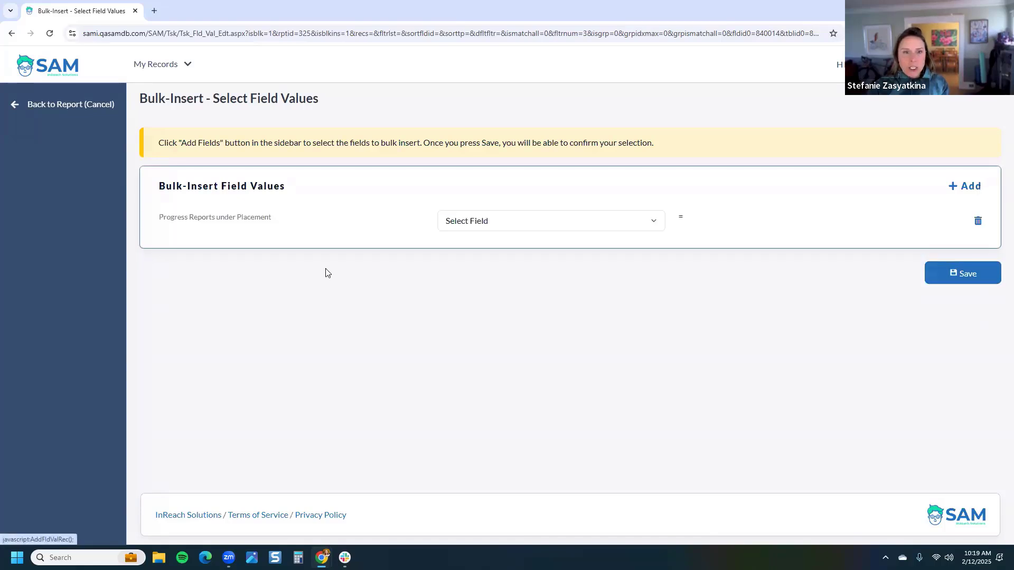
{"action": "left_click", "coordinate": [504, 225]}
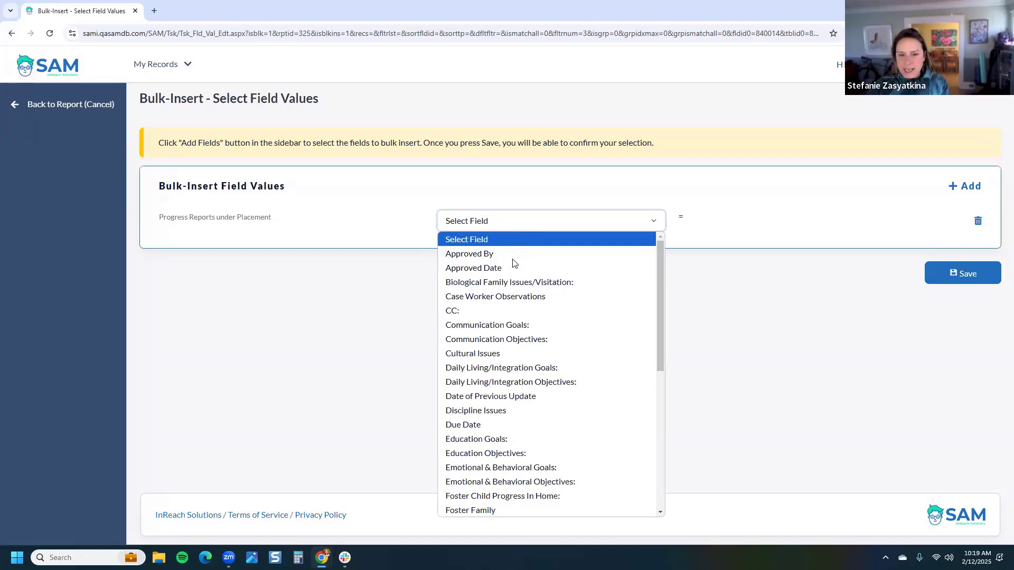
{"action": "left_click", "coordinate": [499, 425]}
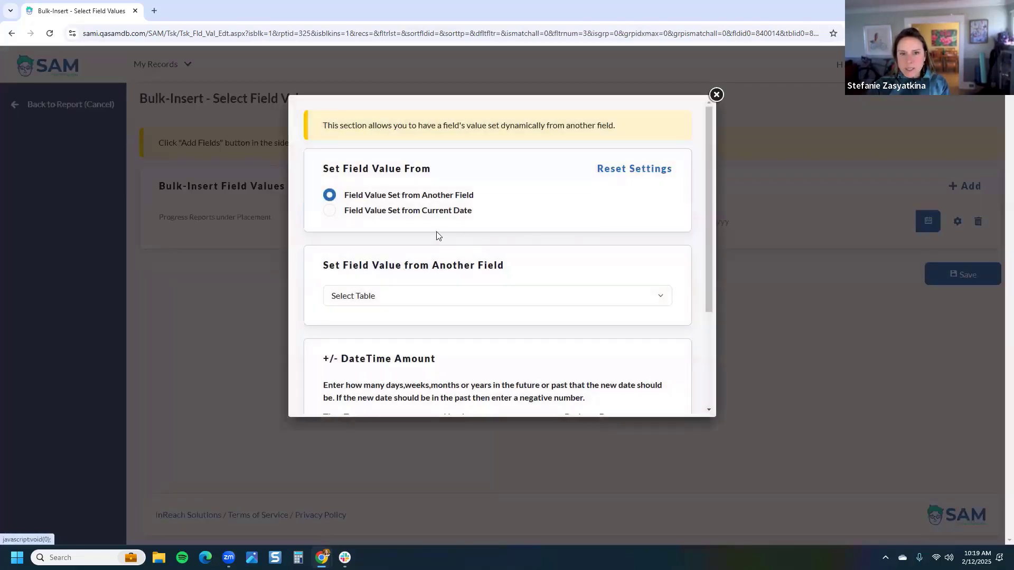
{"action": "left_click", "coordinate": [378, 299]}
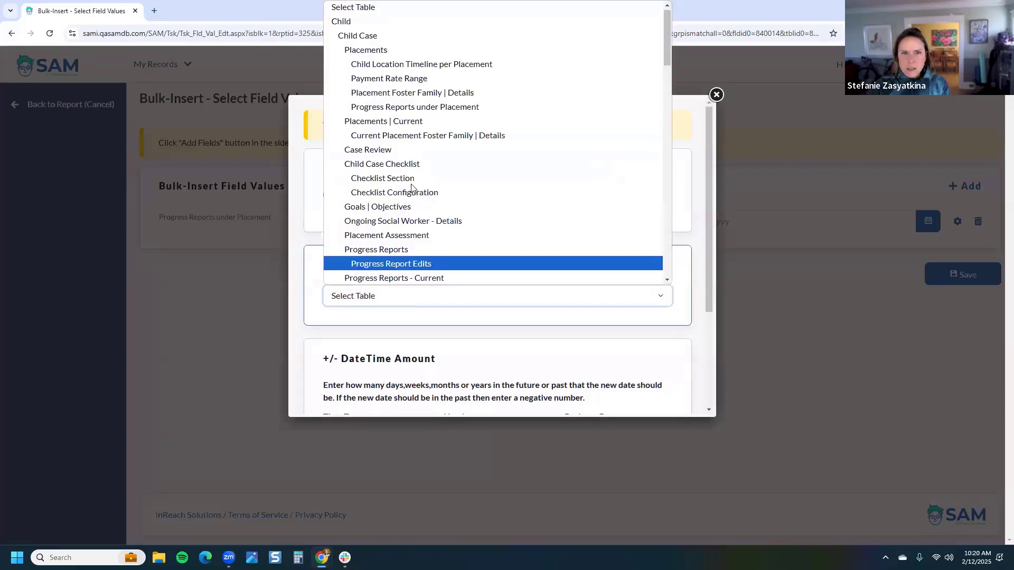
{"action": "left_click", "coordinate": [364, 51]}
{"action": "left_click", "coordinate": [412, 324]}
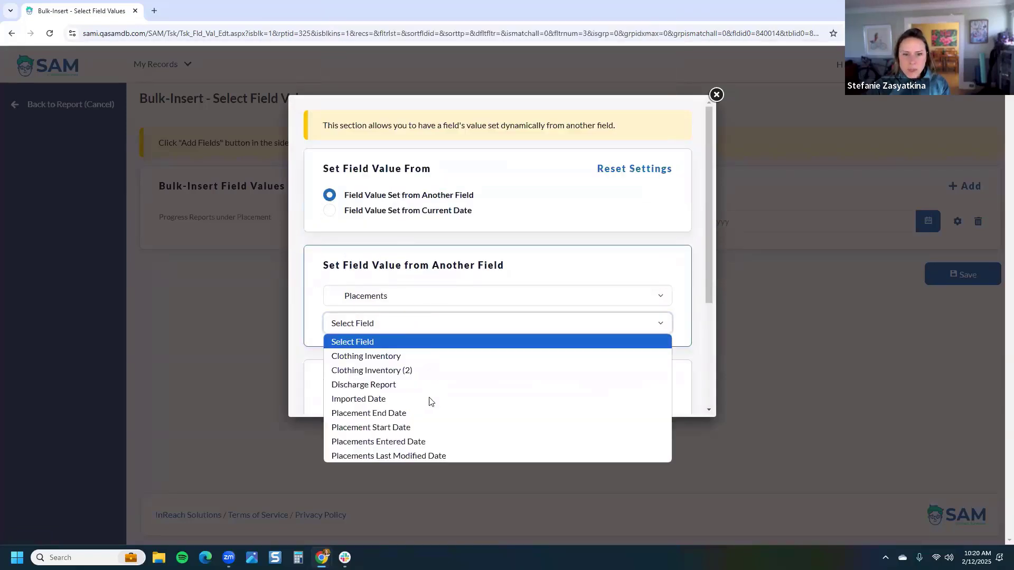
{"action": "left_click", "coordinate": [428, 431]}
Offset the Due Date by 30 days from the Placement Start Date and save the dynamic value settings
{"action": "scroll", "coordinate": [465, 296], "scroll_direction": "down", "scroll_amount": 3}
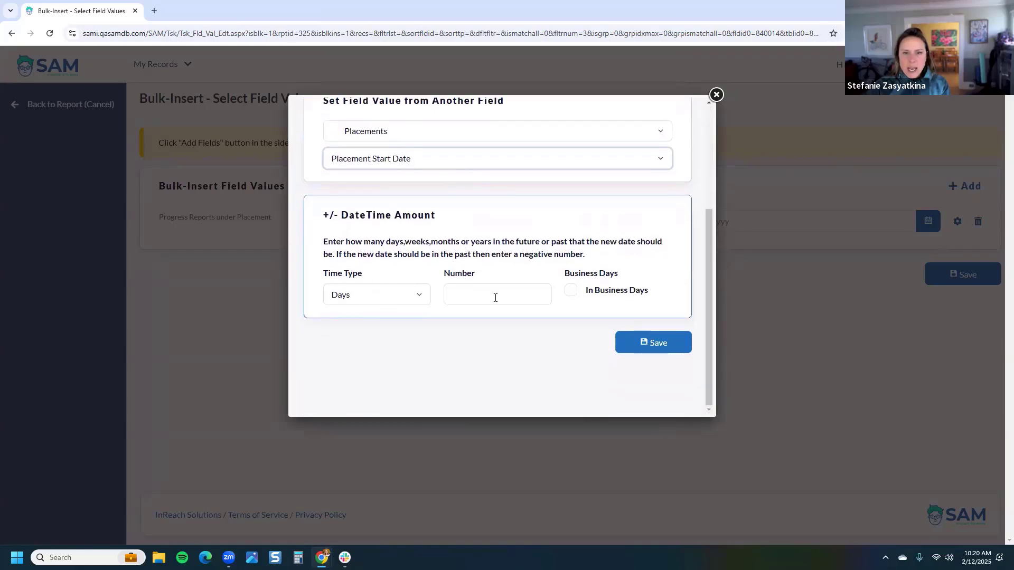
{"action": "left_click", "coordinate": [506, 294]}
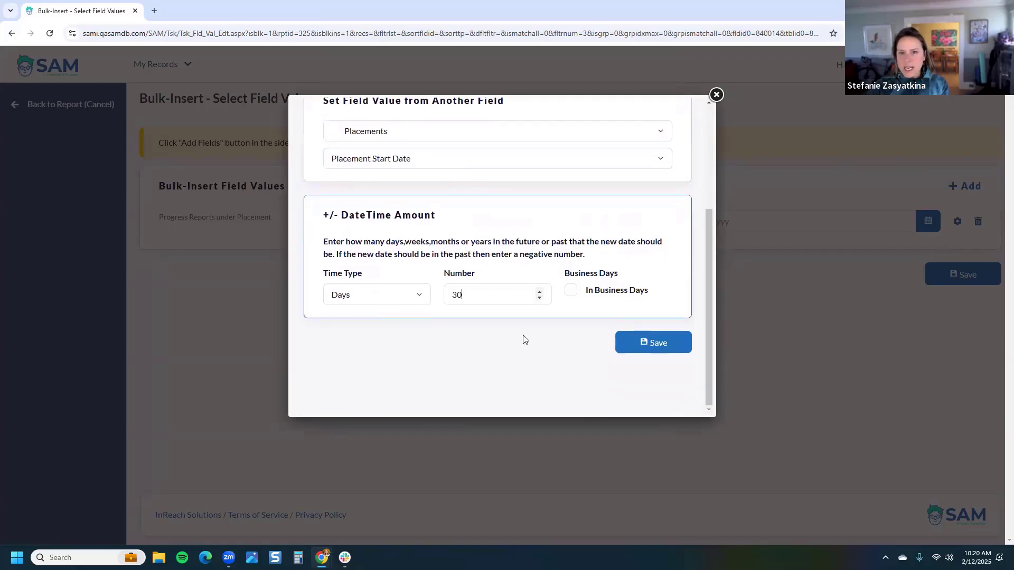
{"action": "left_click", "coordinate": [652, 348]}
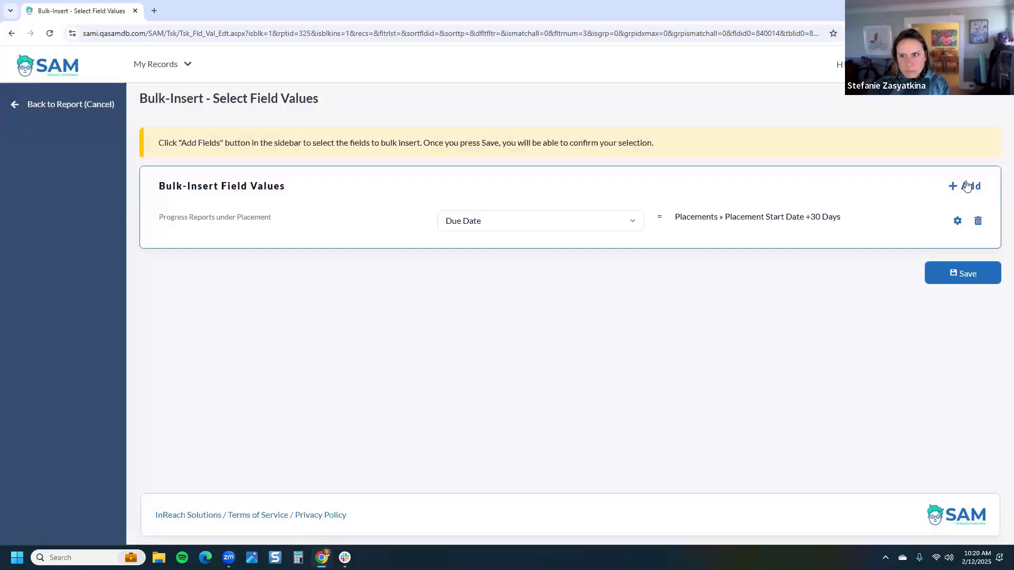
Add the Report Type field to the bulk insert of progress reports and set its value to Monthly
{"action": "left_click", "coordinate": [968, 187]}
{"action": "left_click", "coordinate": [502, 251]}
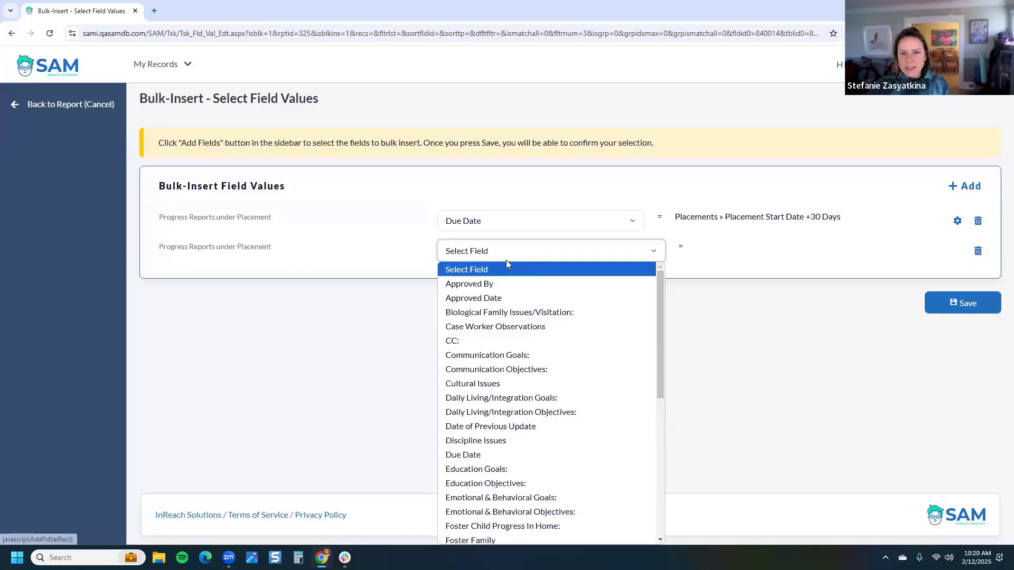
{"action": "scroll", "coordinate": [534, 350], "scroll_direction": "down", "scroll_amount": 6}
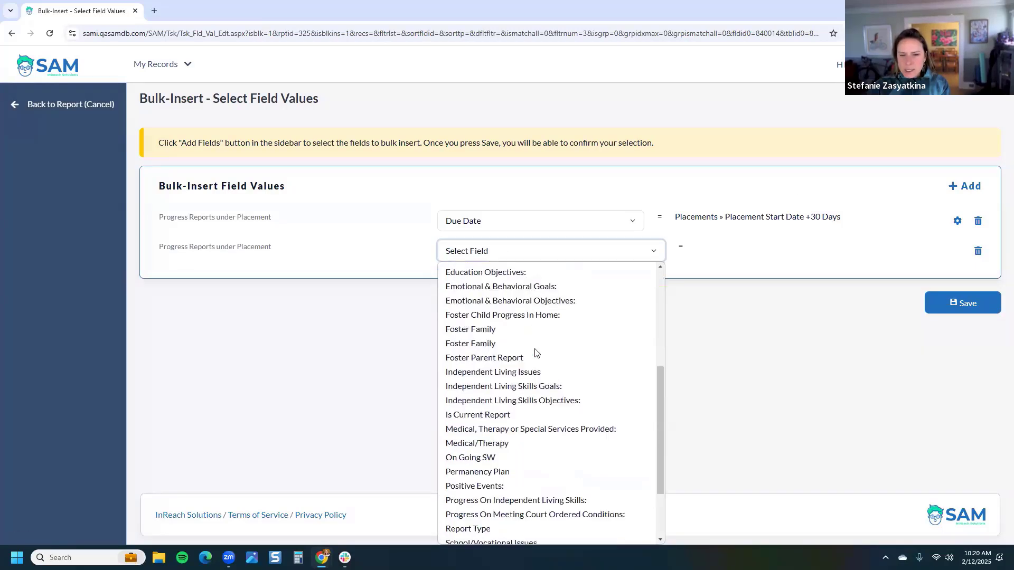
{"action": "left_click", "coordinate": [534, 437]}
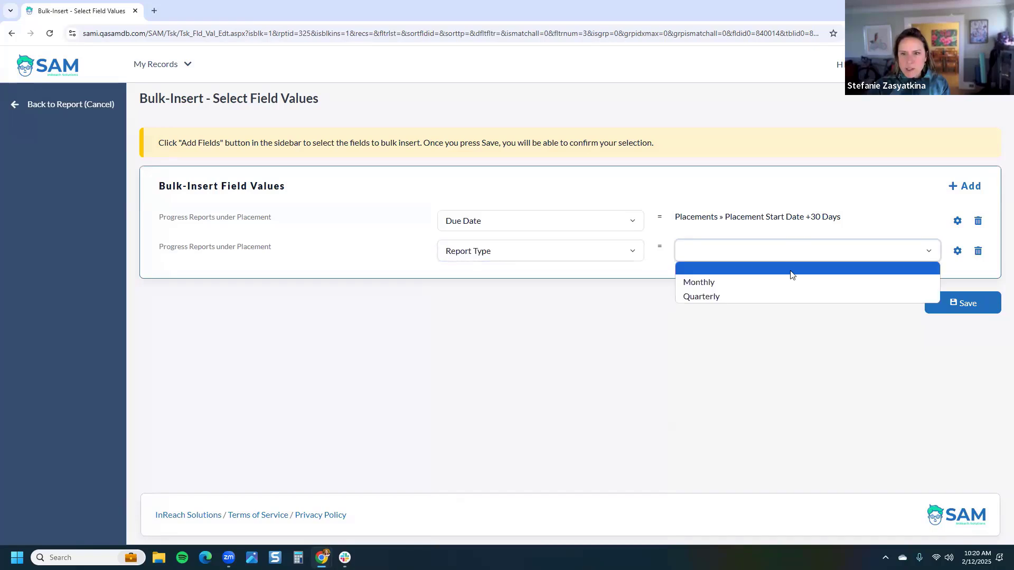
{"action": "left_click", "coordinate": [794, 251]}
{"action": "key", "text": "Return"}
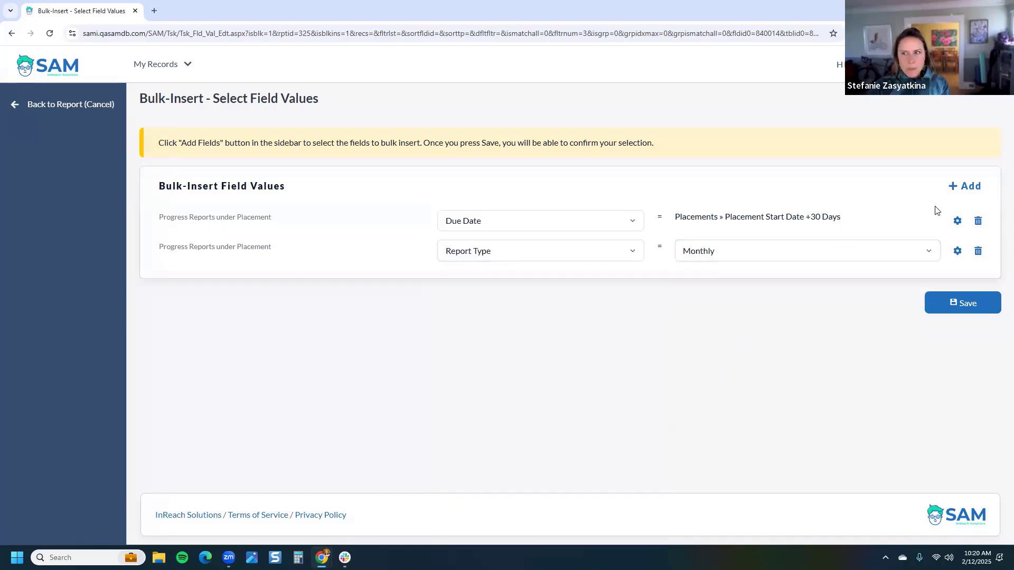
Add the Written By field as a third field of the progress report bulk insert
{"action": "left_click", "coordinate": [965, 186]}
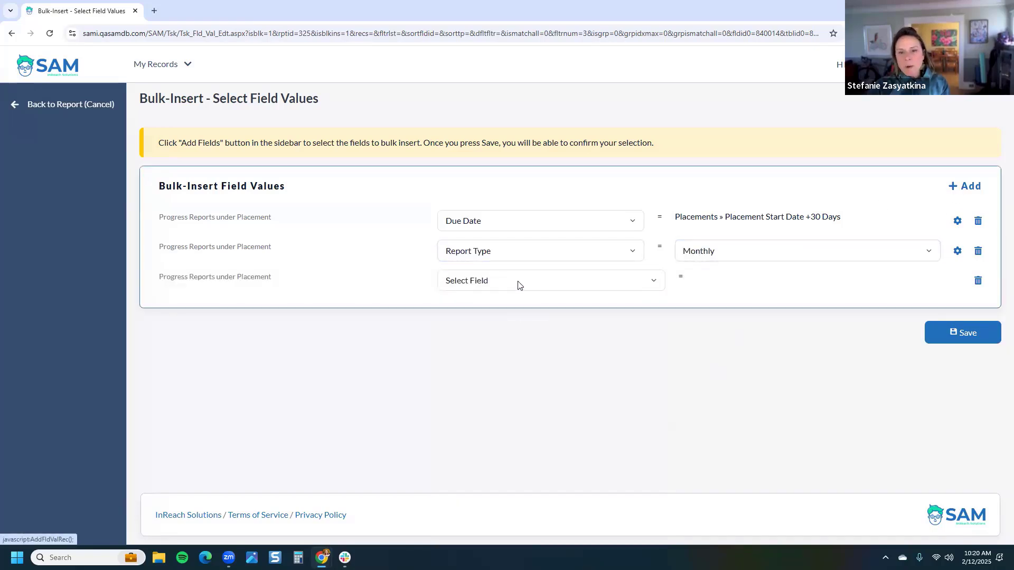
{"action": "left_click", "coordinate": [519, 283]}
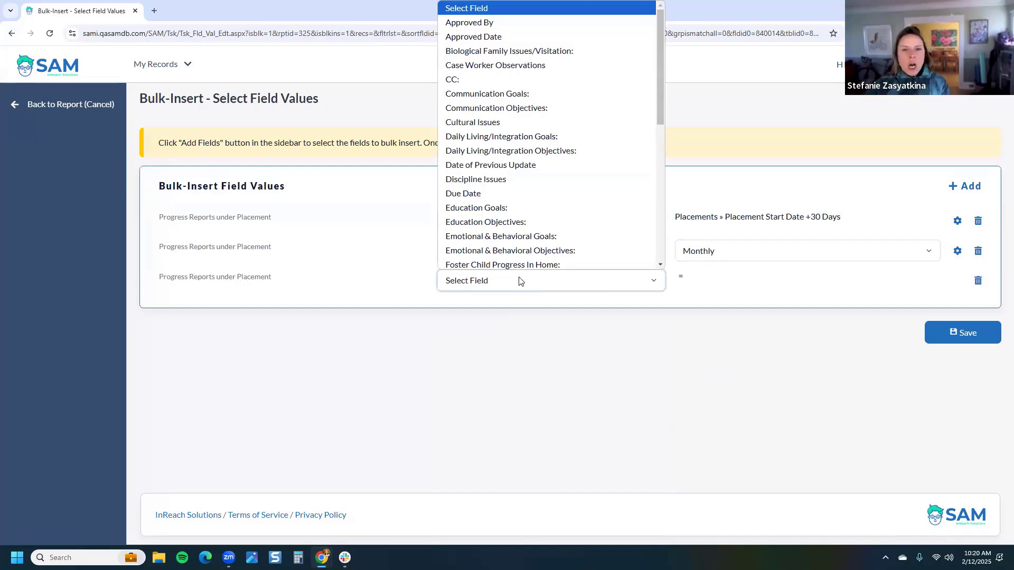
{"action": "scroll", "coordinate": [549, 138], "scroll_direction": "down", "scroll_amount": 2}
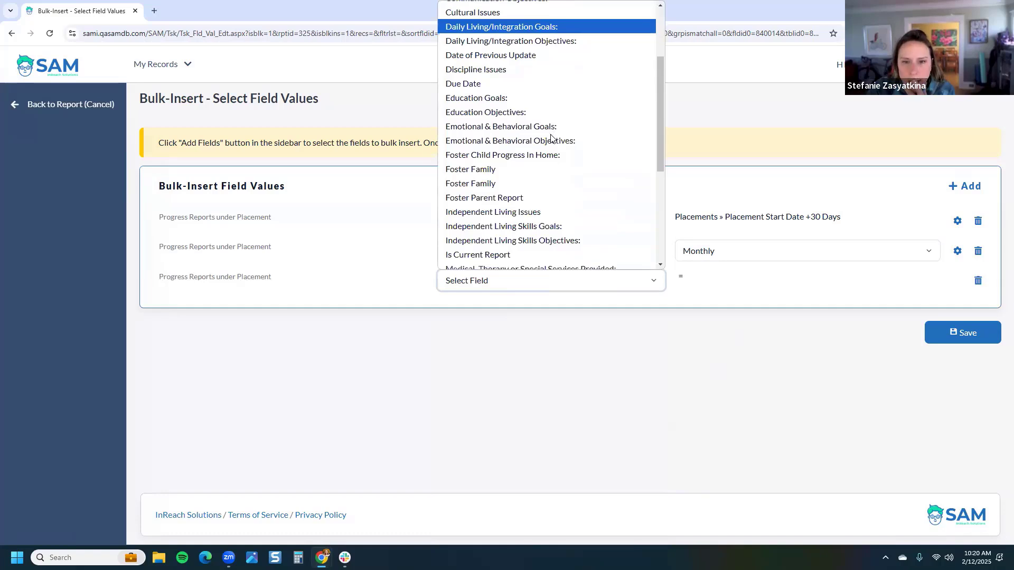
{"action": "scroll", "coordinate": [551, 138], "scroll_direction": "down", "scroll_amount": 4}
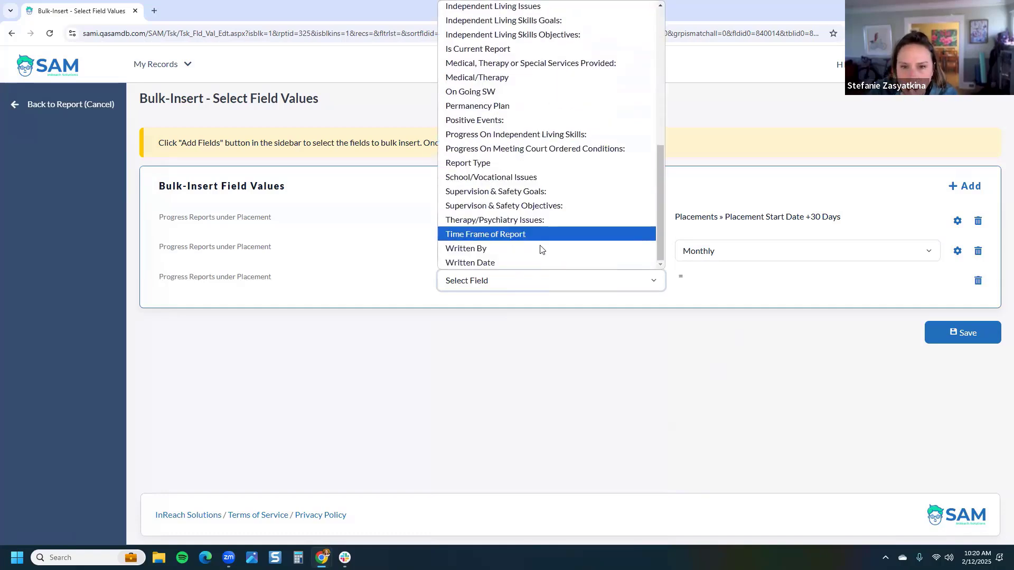
{"action": "left_click", "coordinate": [540, 249]}
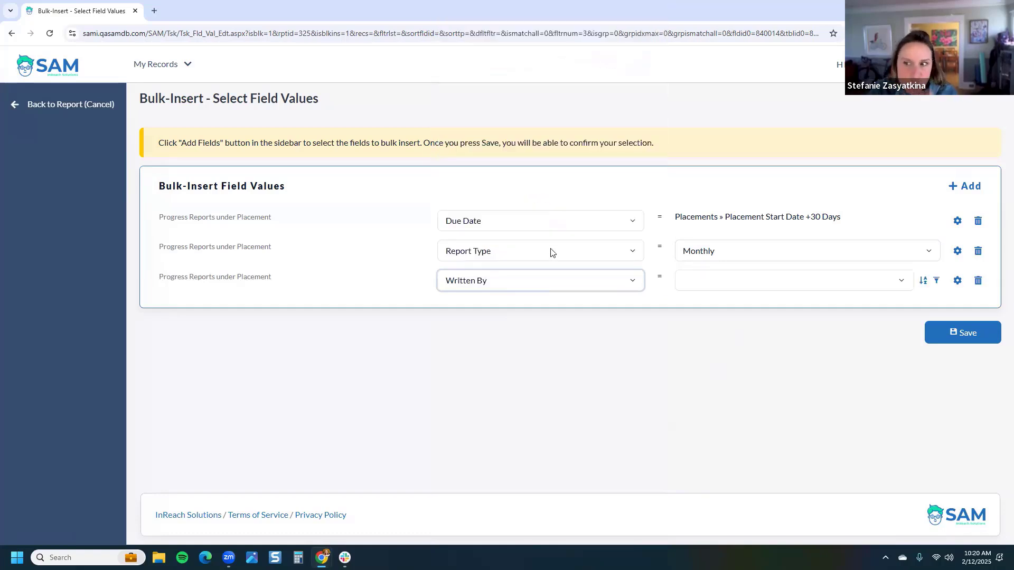
Source the Written By value from Agency Case Worker in the Child Case table and save the dynamic value settings
{"action": "left_click", "coordinate": [956, 280]}
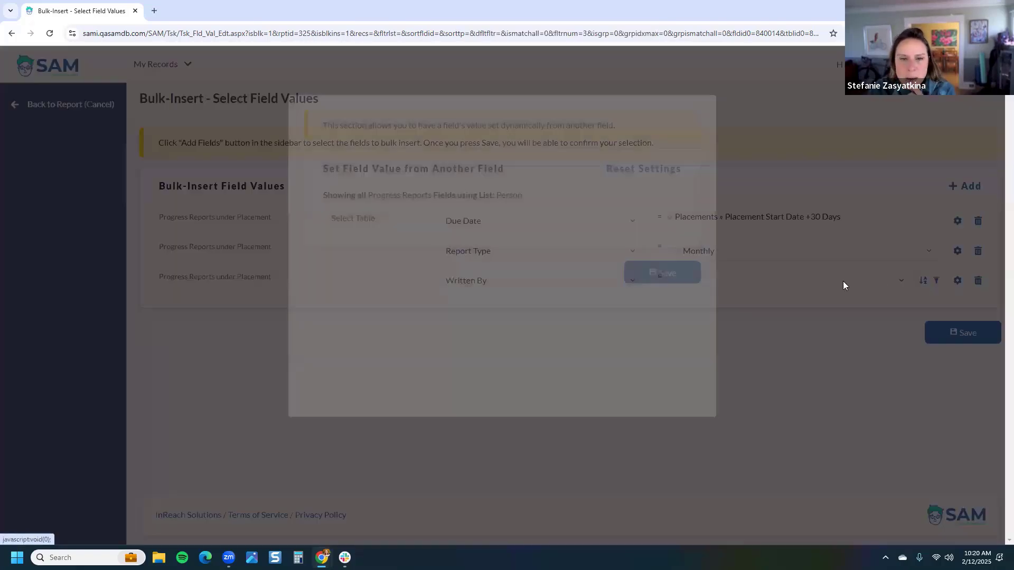
{"action": "left_click", "coordinate": [561, 221]}
{"action": "left_click", "coordinate": [421, 267]}
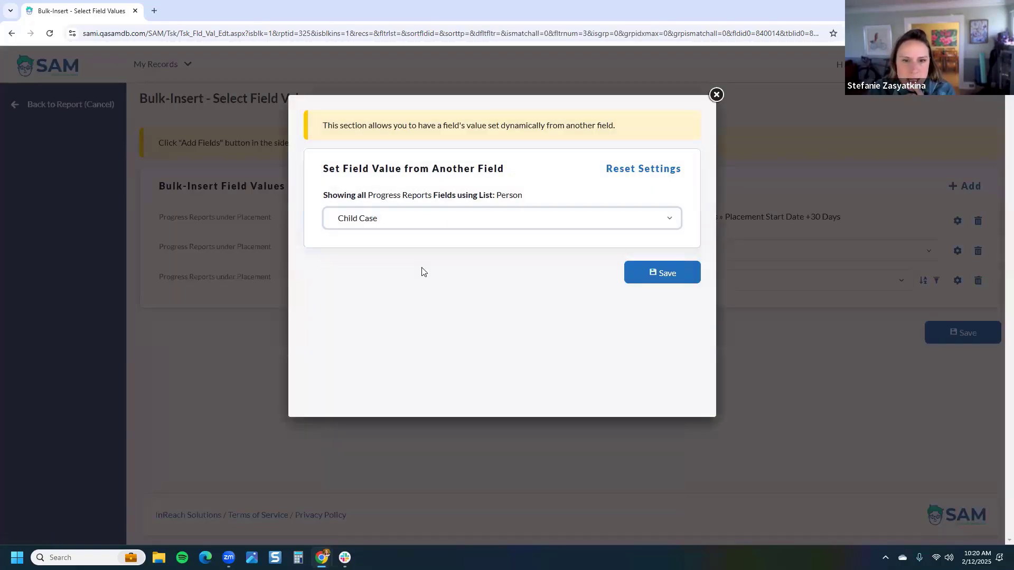
{"action": "left_click", "coordinate": [425, 246]}
{"action": "left_click", "coordinate": [421, 281]}
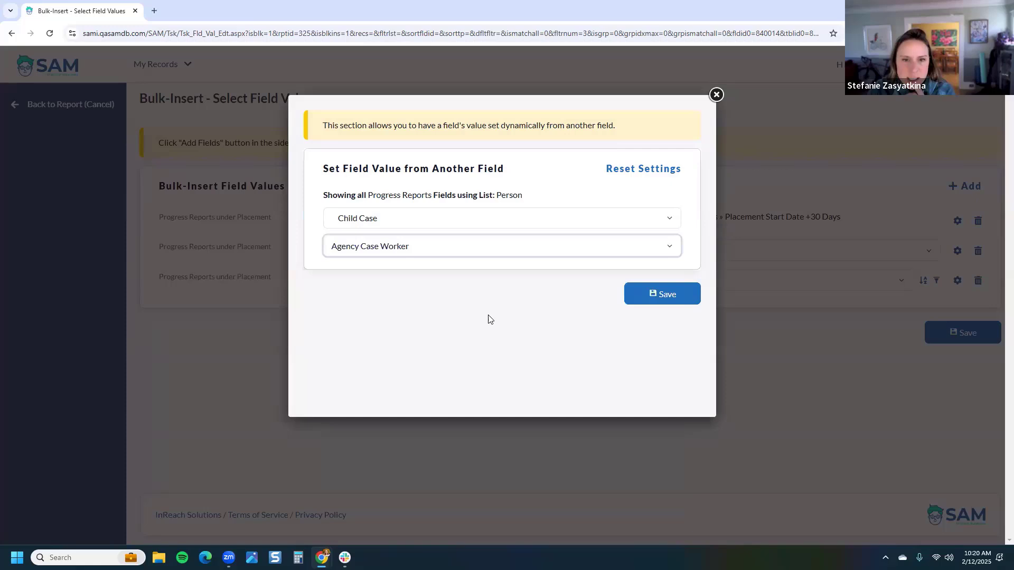
{"action": "left_click", "coordinate": [655, 294]}
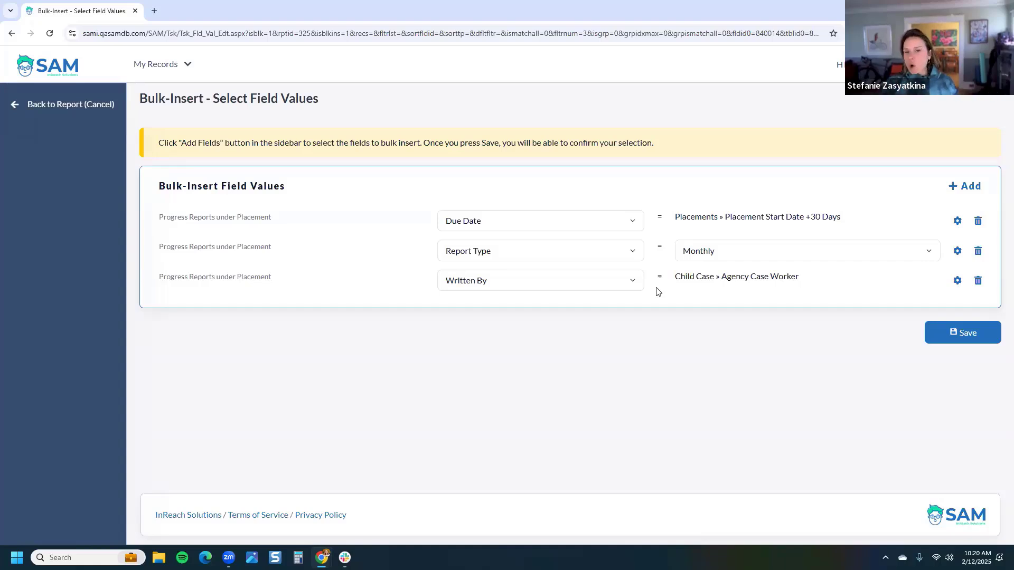
Save the bulk-insert field values, review them with the matching records, and confirm the bulk insert
{"action": "left_click", "coordinate": [936, 333]}
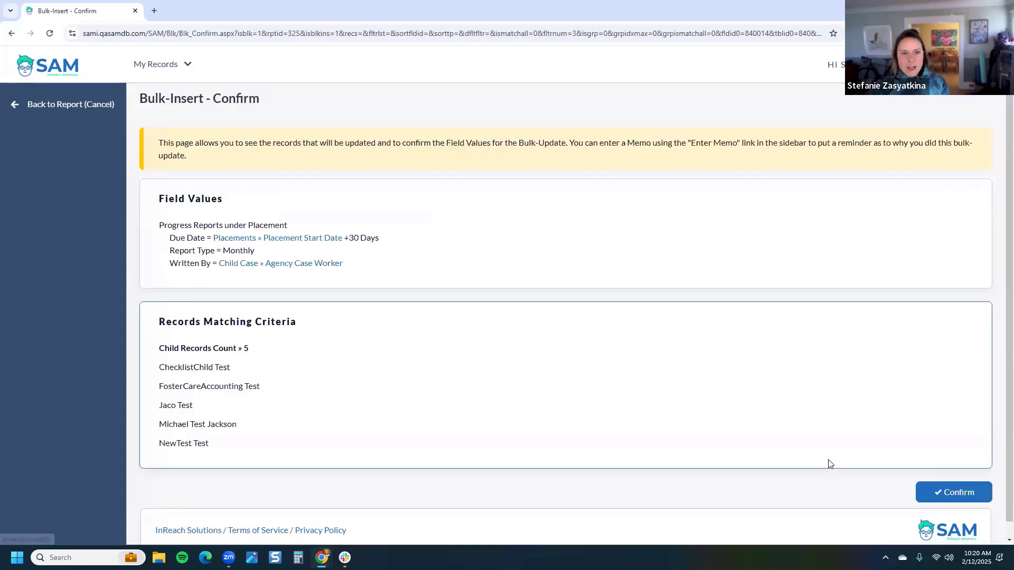
{"action": "left_click_drag", "start_coordinate": [359, 266], "coordinate": [162, 243]}
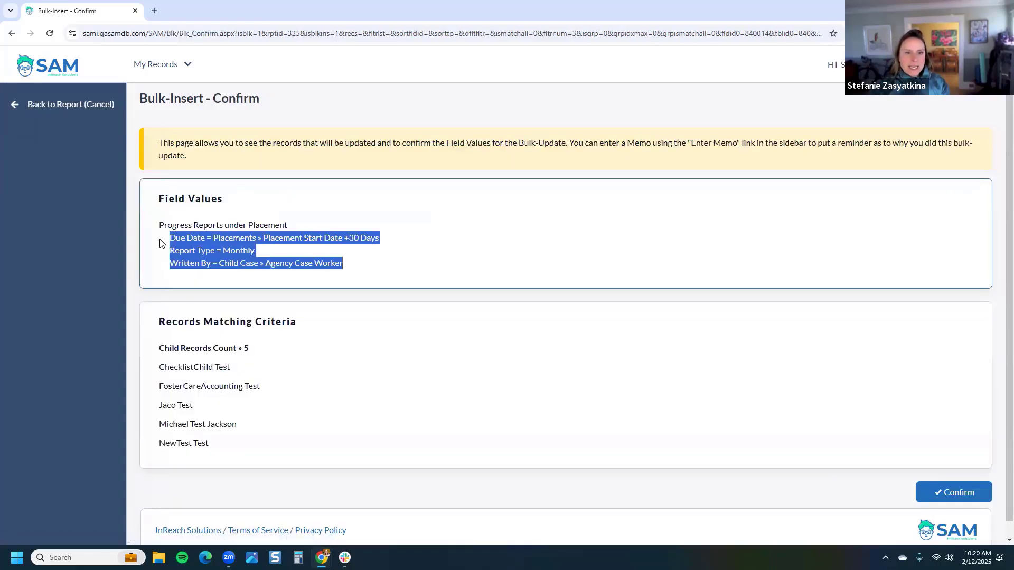
{"action": "left_click", "coordinate": [137, 296]}
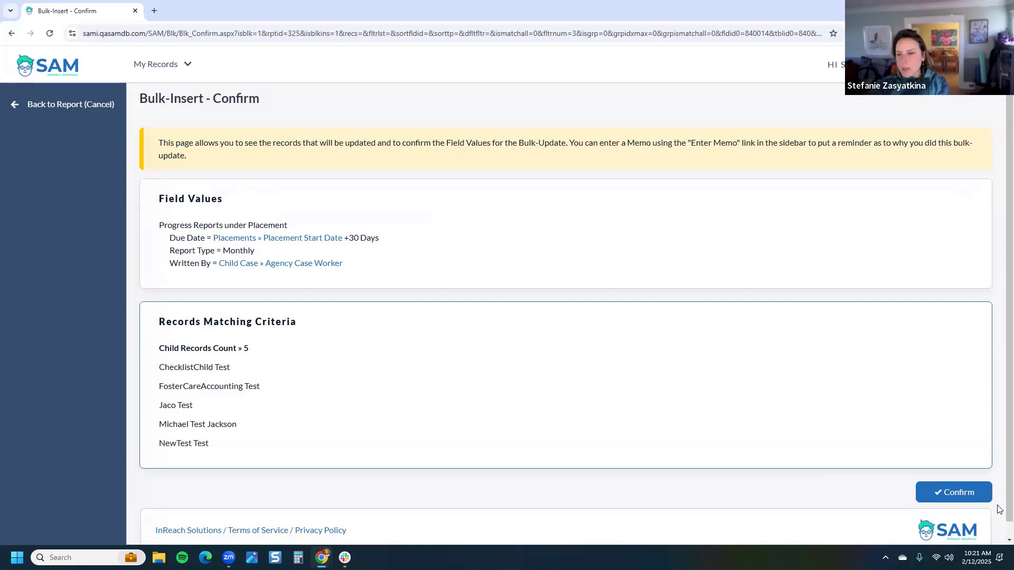
{"action": "left_click", "coordinate": [949, 493]}
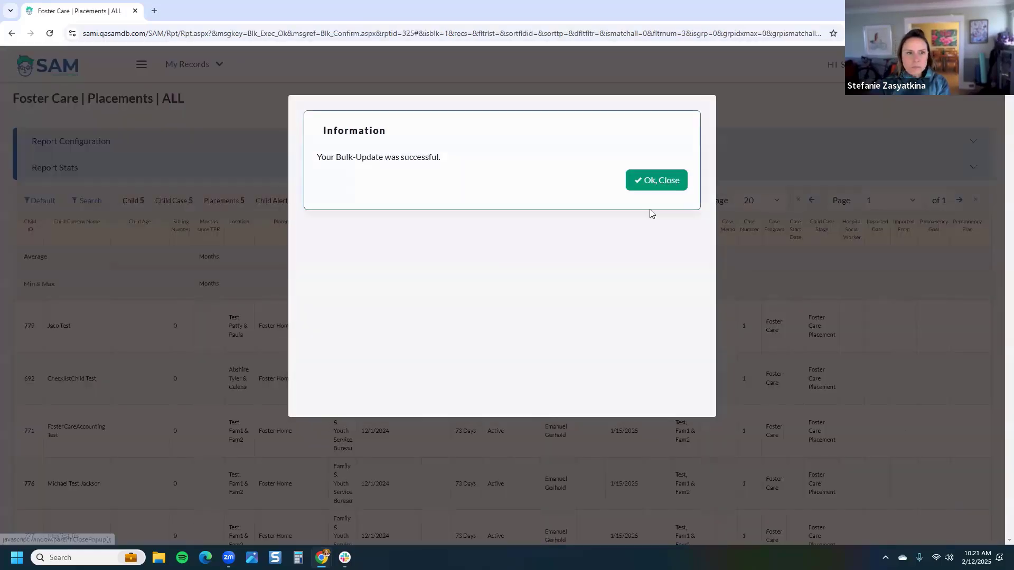
{"action": "left_click", "coordinate": [653, 185]}
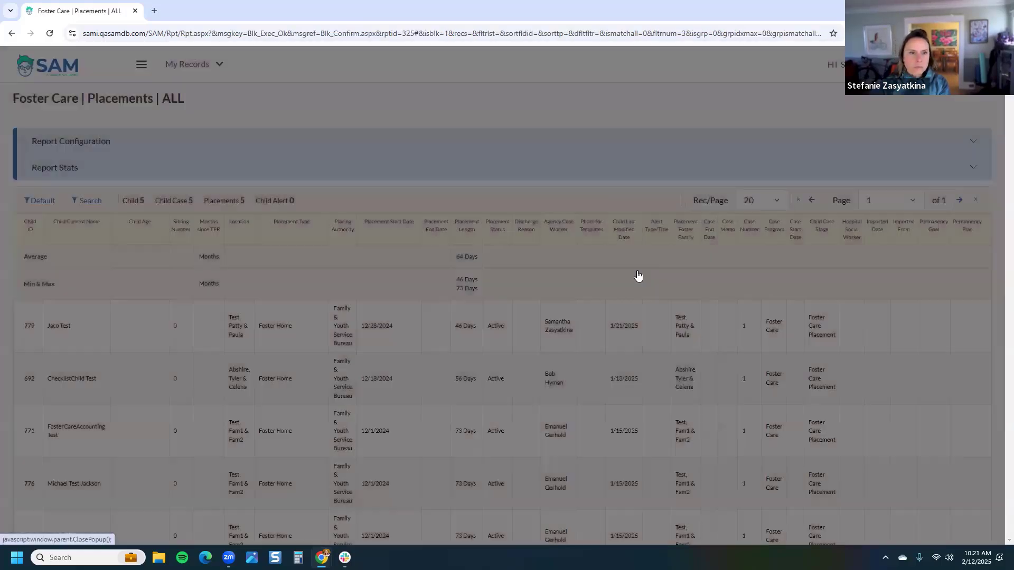
Open the form of the first child listed in the placements report in a new window
{"action": "scroll", "coordinate": [636, 264], "scroll_direction": "down", "scroll_amount": 2}
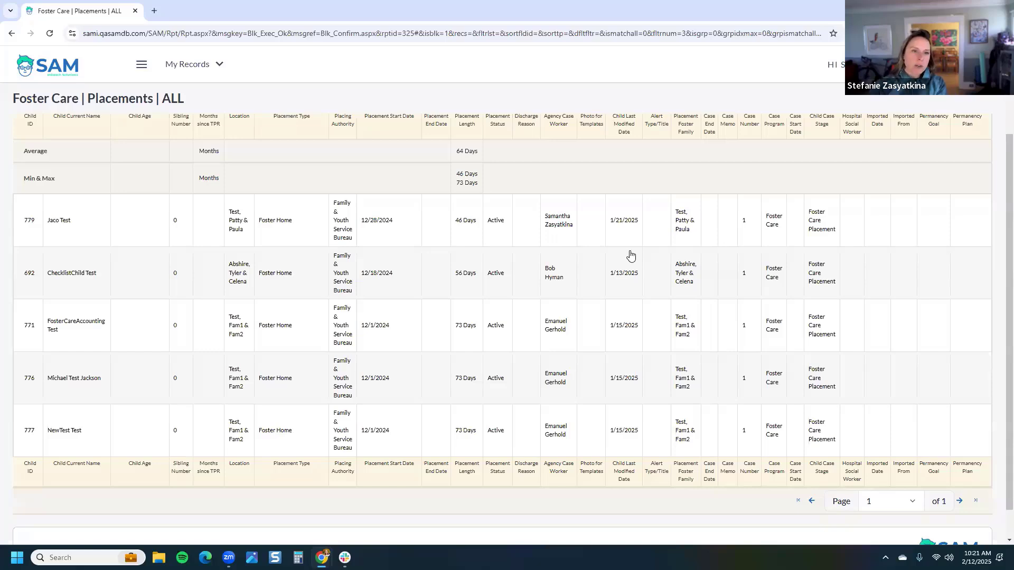
{"action": "left_click", "coordinate": [62, 220]}
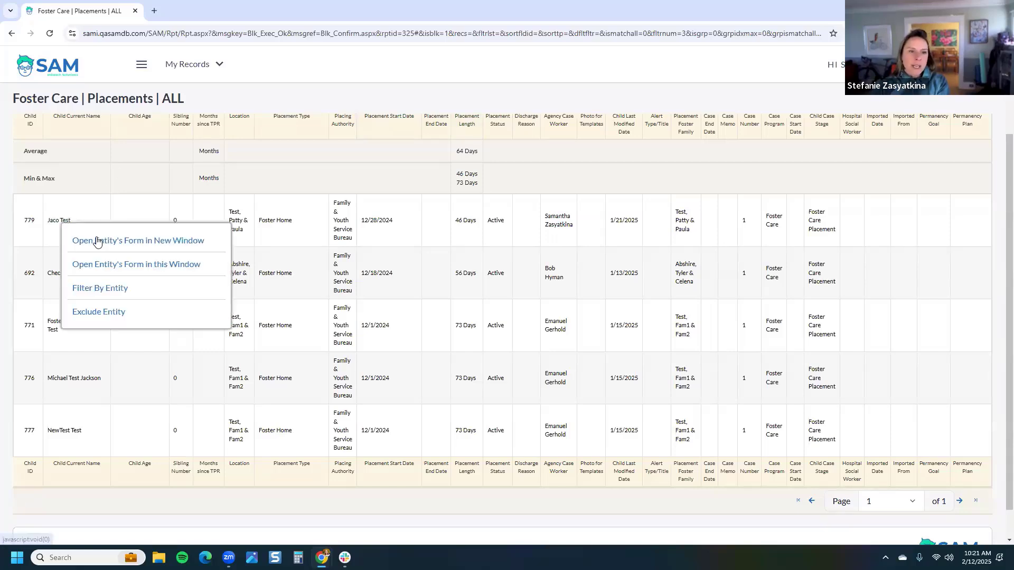
{"action": "left_click", "coordinate": [97, 241]}
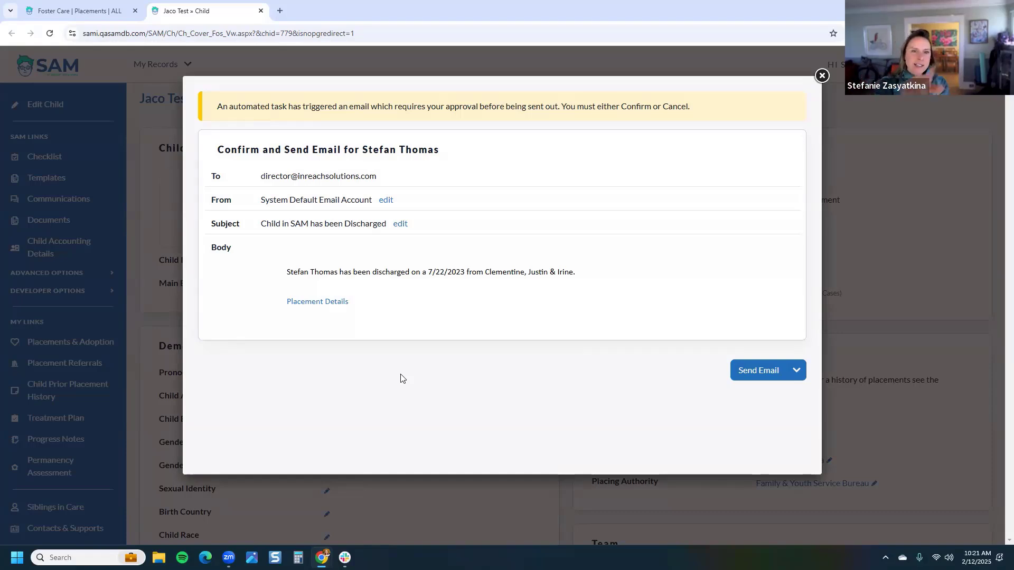
Cancel each pending "Child in SAM has been Discharged" email that awaits approval, confirming every cancellation
{"action": "left_click", "coordinate": [797, 371]}
{"action": "left_click", "coordinate": [770, 449]}
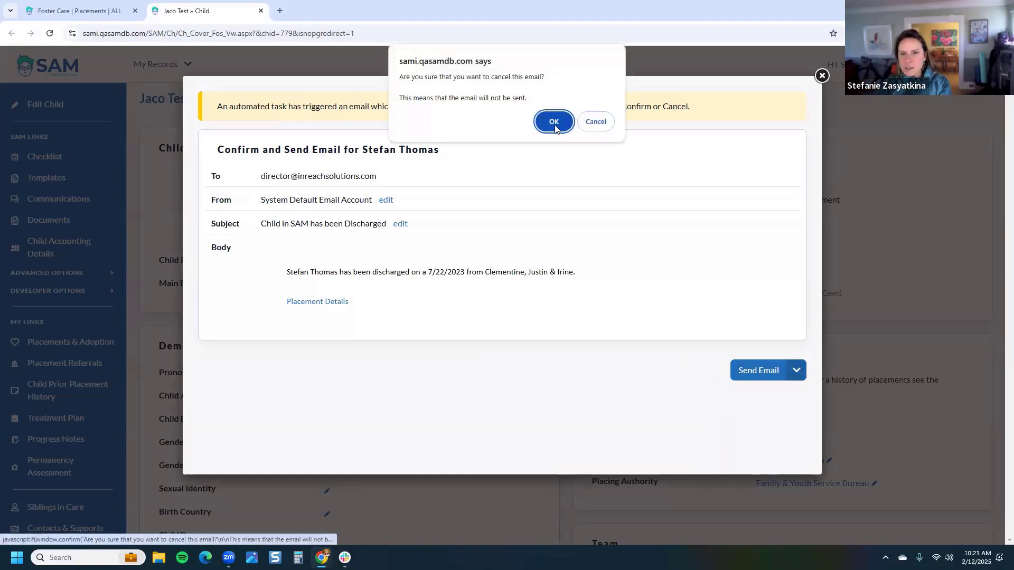
{"action": "left_click", "coordinate": [552, 121]}
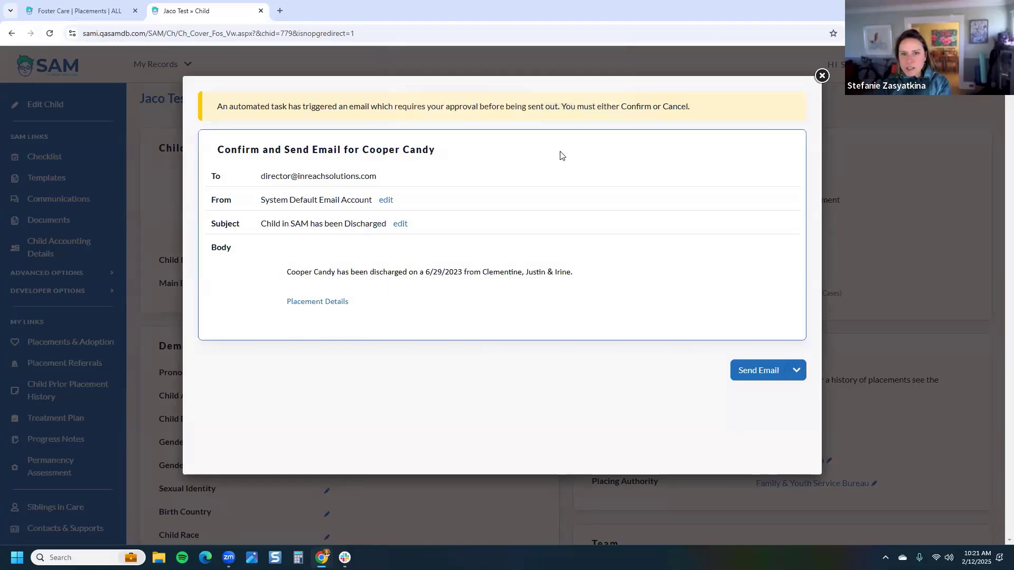
{"action": "left_click", "coordinate": [796, 371]}
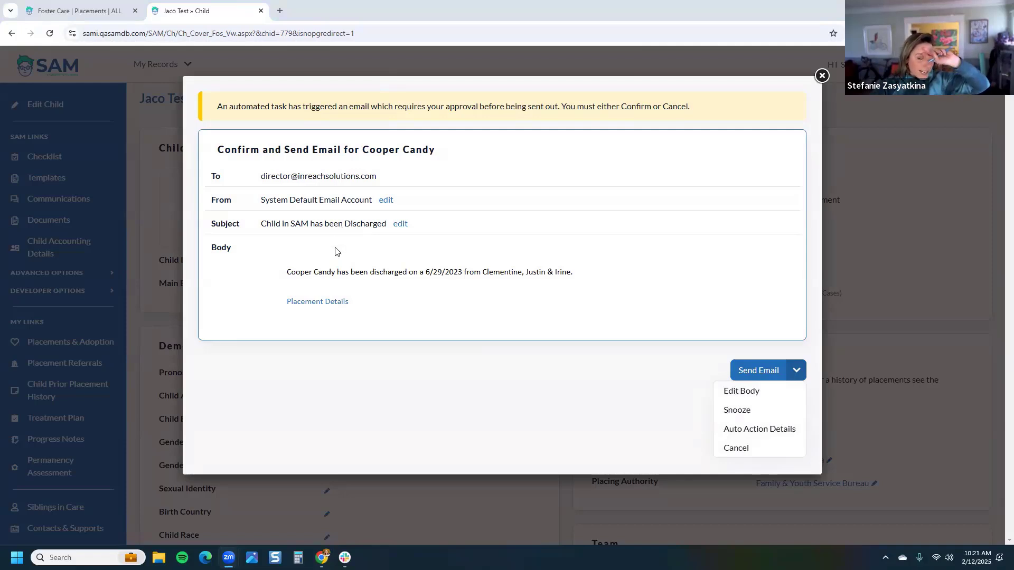
{"action": "left_click", "coordinate": [735, 447]}
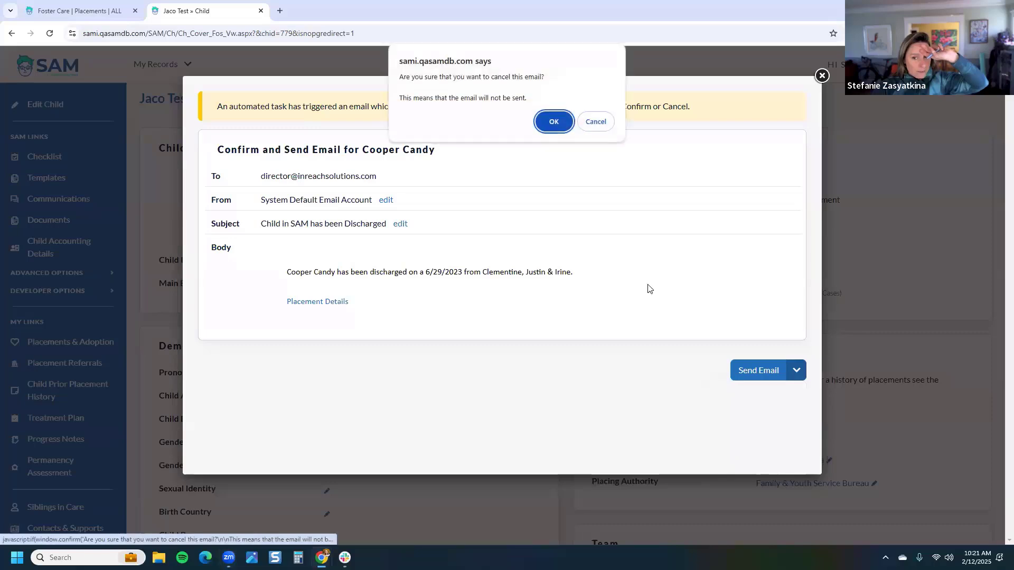
{"action": "left_click", "coordinate": [560, 125]}
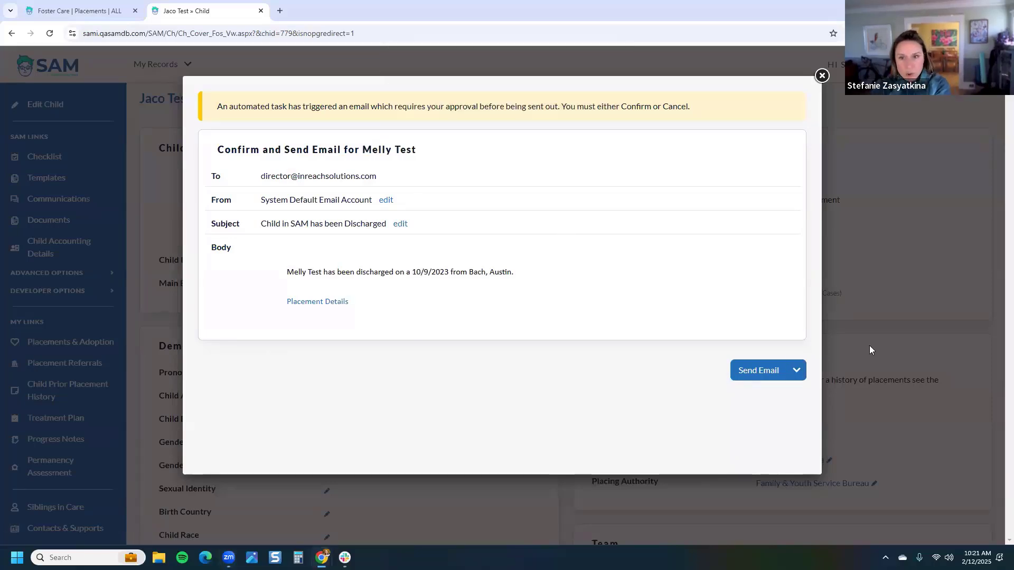
{"action": "left_click", "coordinate": [796, 370]}
{"action": "left_click", "coordinate": [758, 451]}
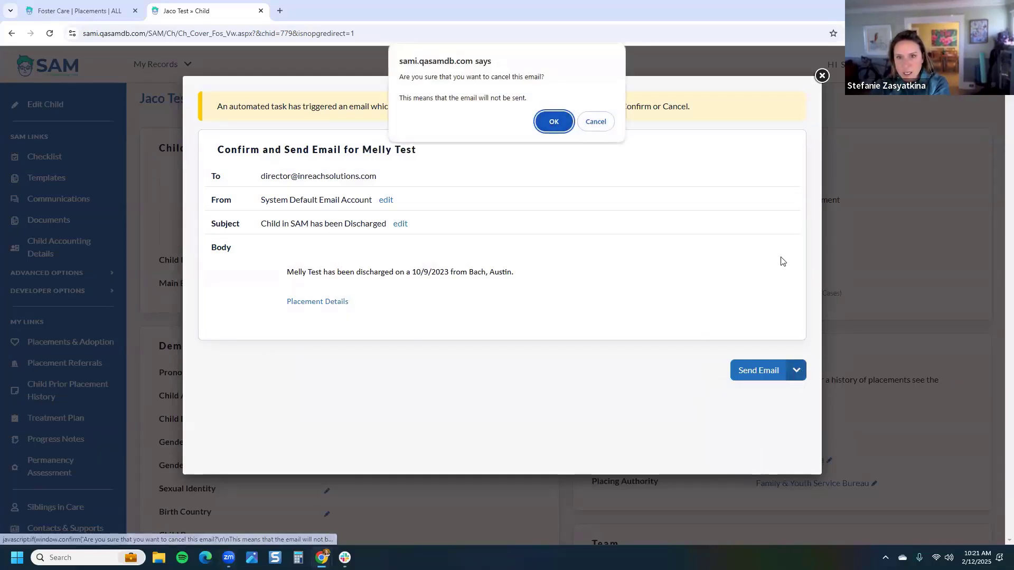
{"action": "key", "text": "Return"}
{"action": "left_click", "coordinate": [796, 370]}
{"action": "left_click", "coordinate": [757, 452]}
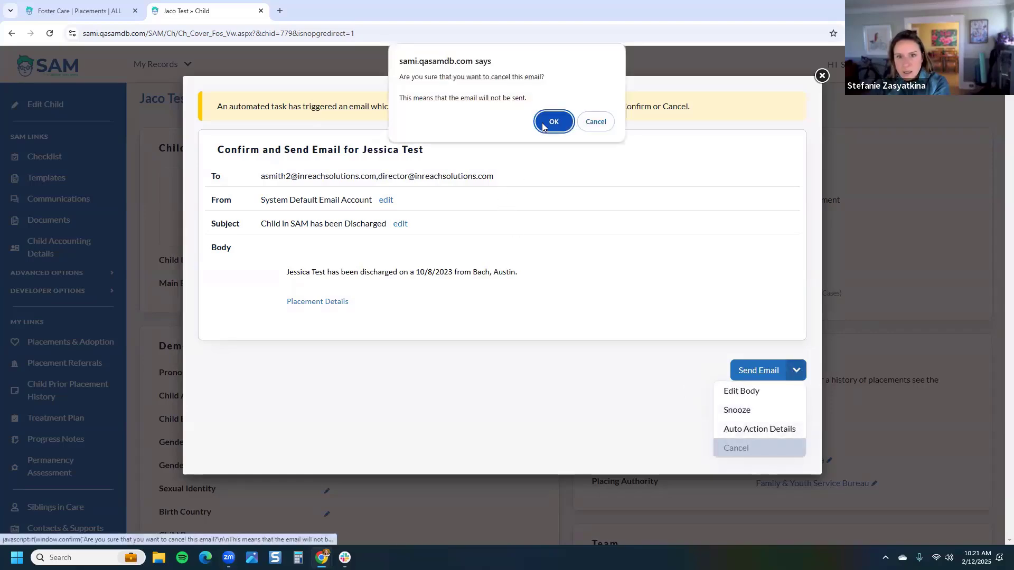
{"action": "key", "text": "Return"}
{"action": "left_click", "coordinate": [796, 371]}
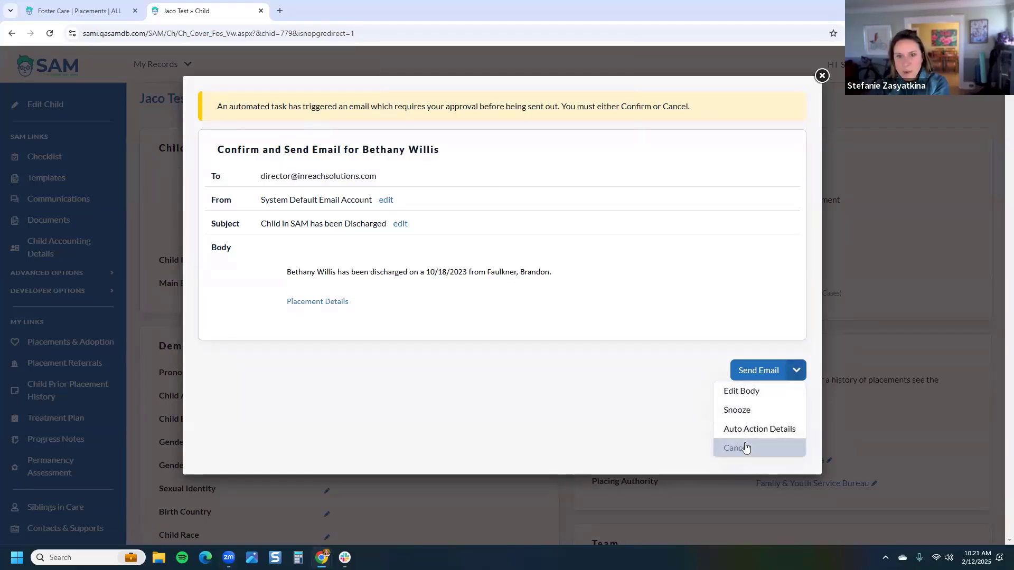
{"action": "left_click", "coordinate": [746, 447]}
{"action": "key", "text": "Return"}
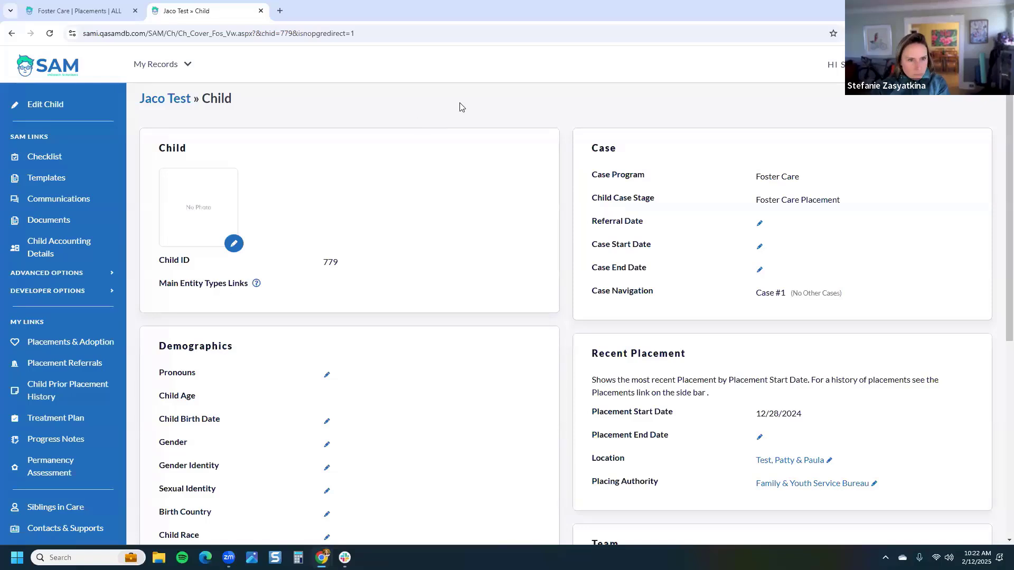
Open the details of the child's active foster care placement and examine the Monthly entry under Progress Reports
{"action": "left_click", "coordinate": [72, 346]}
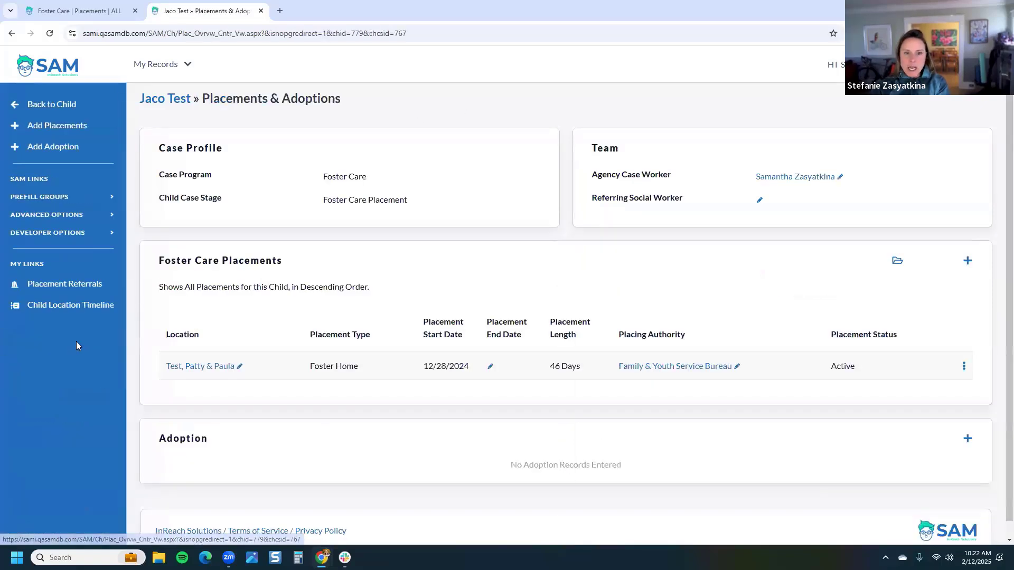
{"action": "left_click", "coordinate": [963, 366]}
{"action": "left_click", "coordinate": [957, 384]}
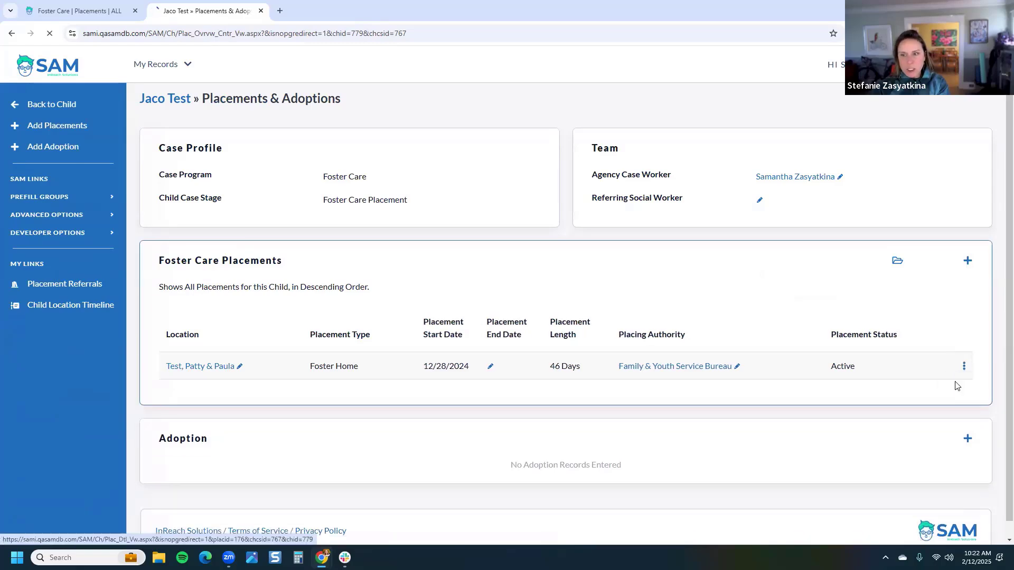
{"action": "scroll", "coordinate": [486, 217], "scroll_direction": "down", "scroll_amount": 5}
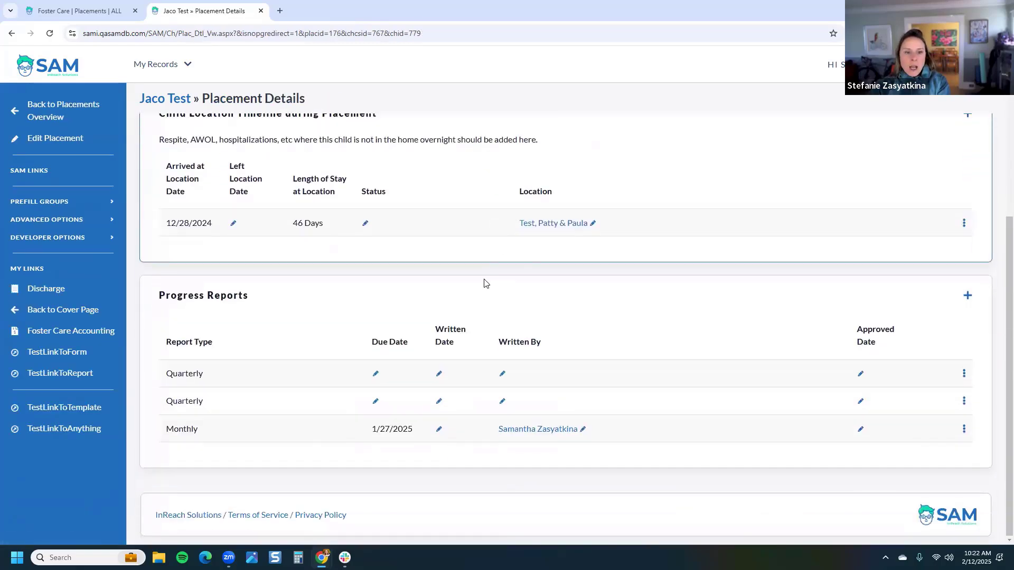
{"action": "left_click_drag", "start_coordinate": [160, 435], "coordinate": [784, 433]}
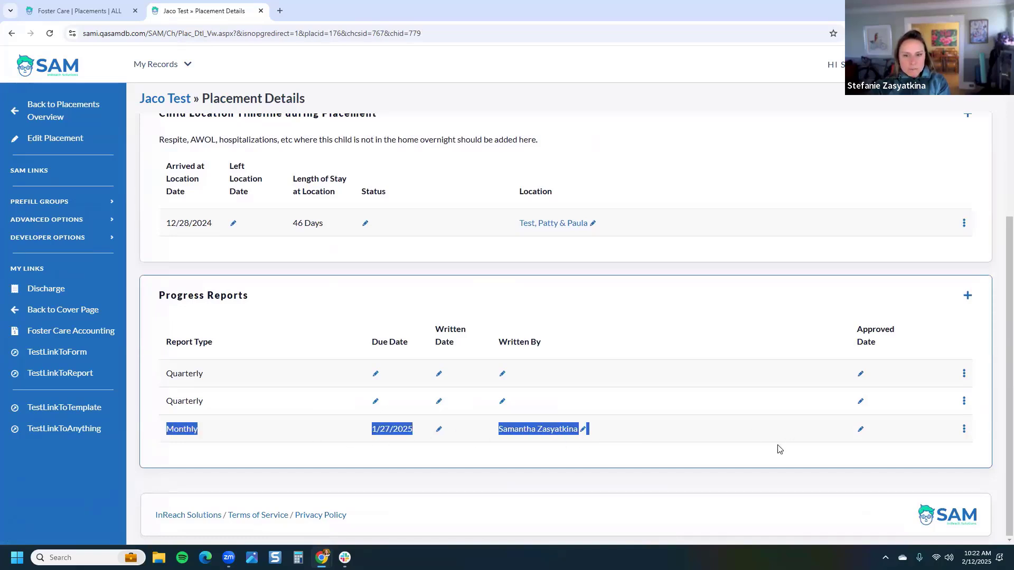
{"action": "left_click", "coordinate": [775, 453]}
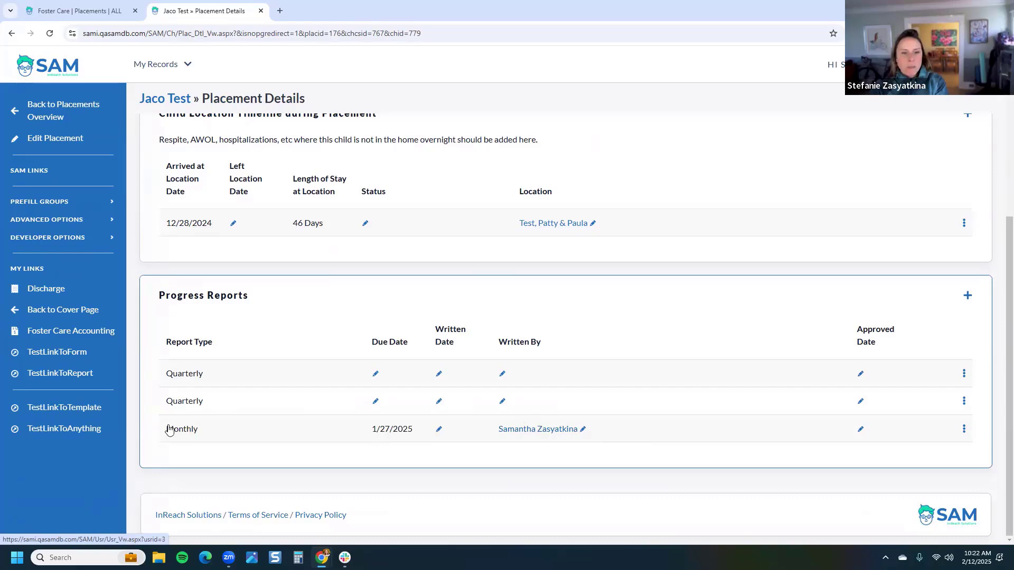
Return to the placements report, close the child's placement details, and reset the report to its default filters
{"action": "left_click_drag", "start_coordinate": [167, 435], "coordinate": [222, 430]}
{"action": "left_click", "coordinate": [210, 438]}
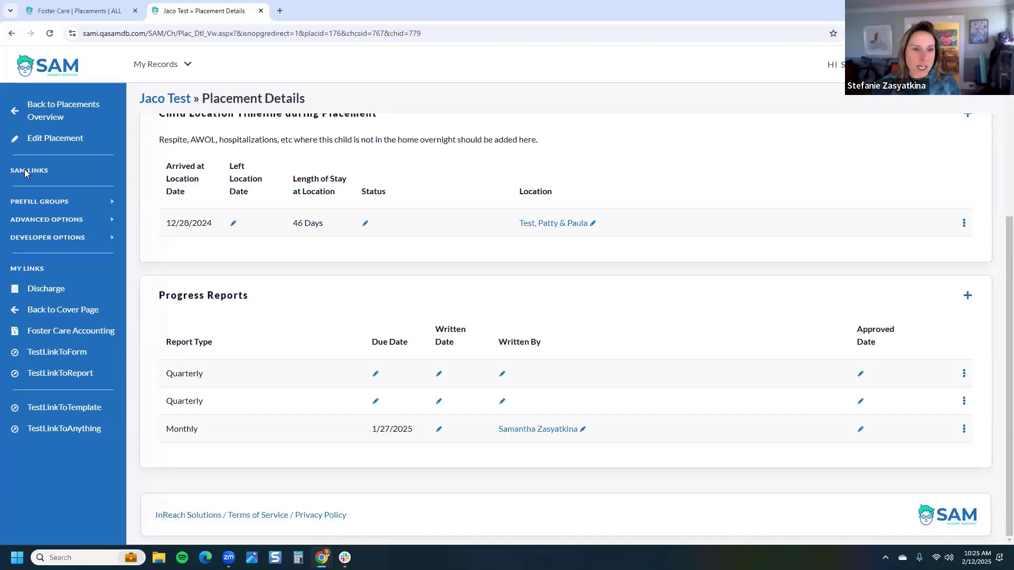
{"action": "left_click", "coordinate": [80, 10]}
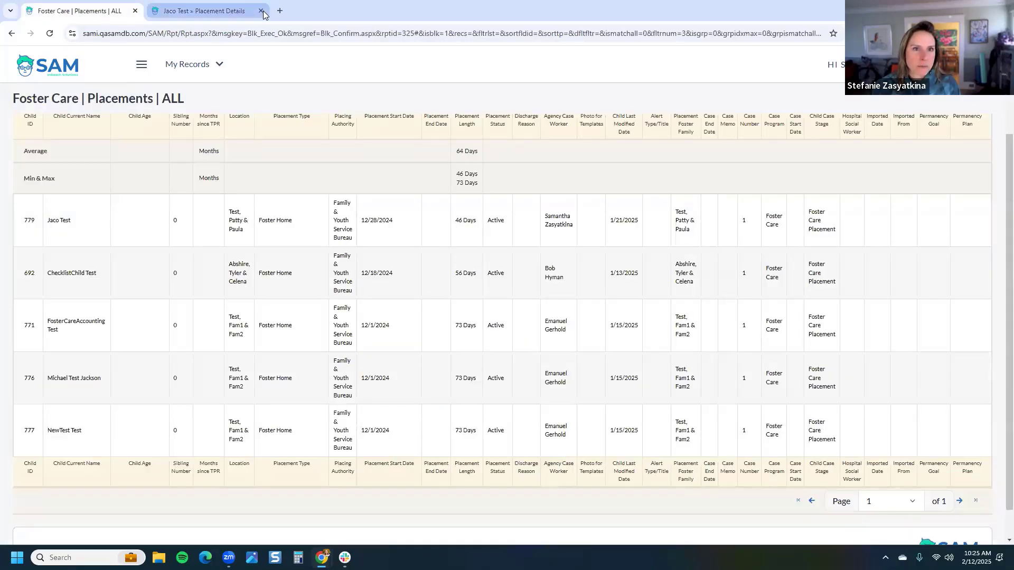
{"action": "left_click", "coordinate": [261, 11]}
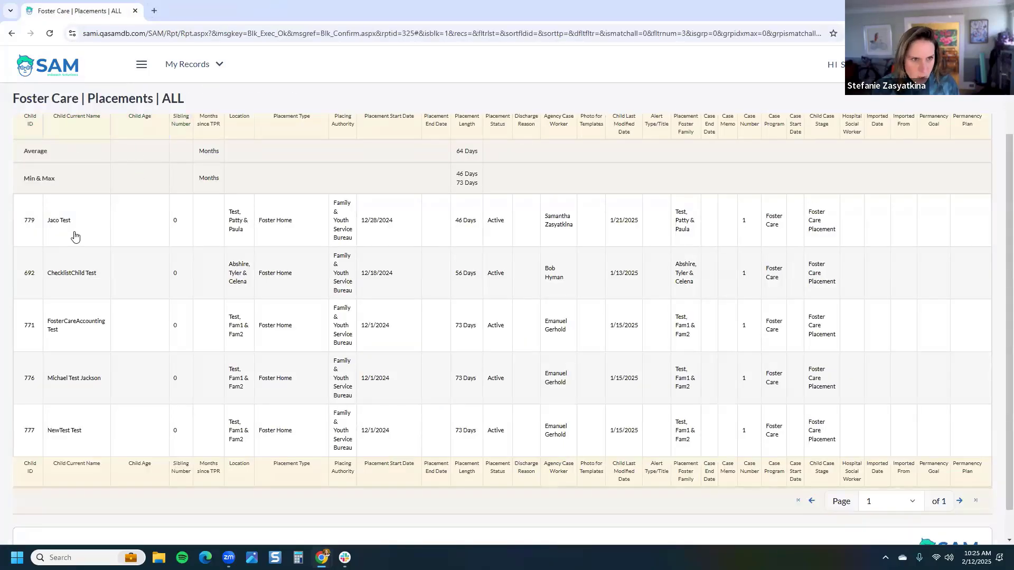
{"action": "scroll", "coordinate": [75, 237], "scroll_direction": "up", "scroll_amount": 2}
{"action": "left_click", "coordinate": [43, 203]}
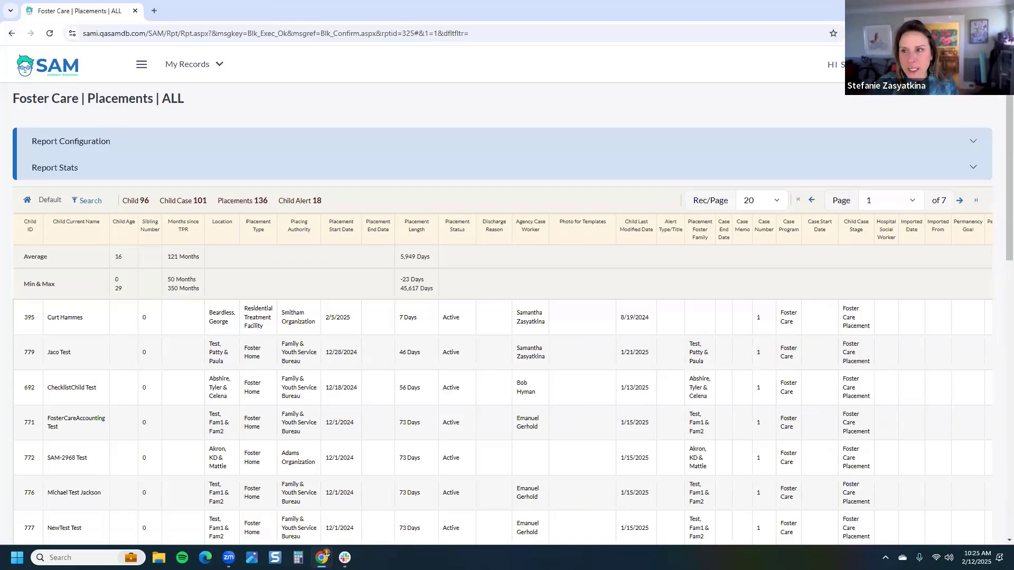
Open the SAM Settings in a separate browser page and go to the list of templates
{"action": "right_click", "coordinate": [828, 76]}
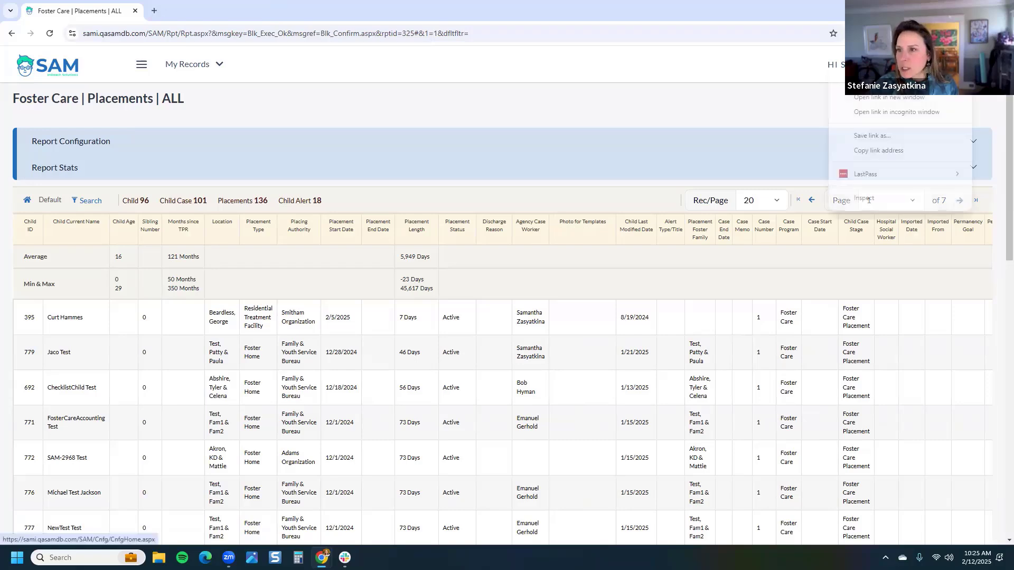
{"action": "left_click", "coordinate": [877, 83]}
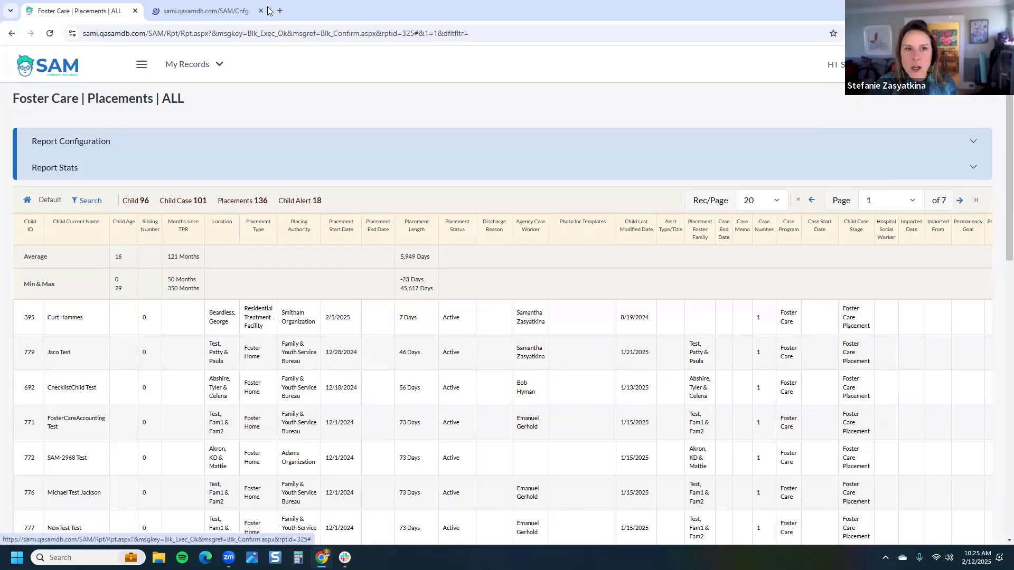
{"action": "left_click", "coordinate": [190, 11]}
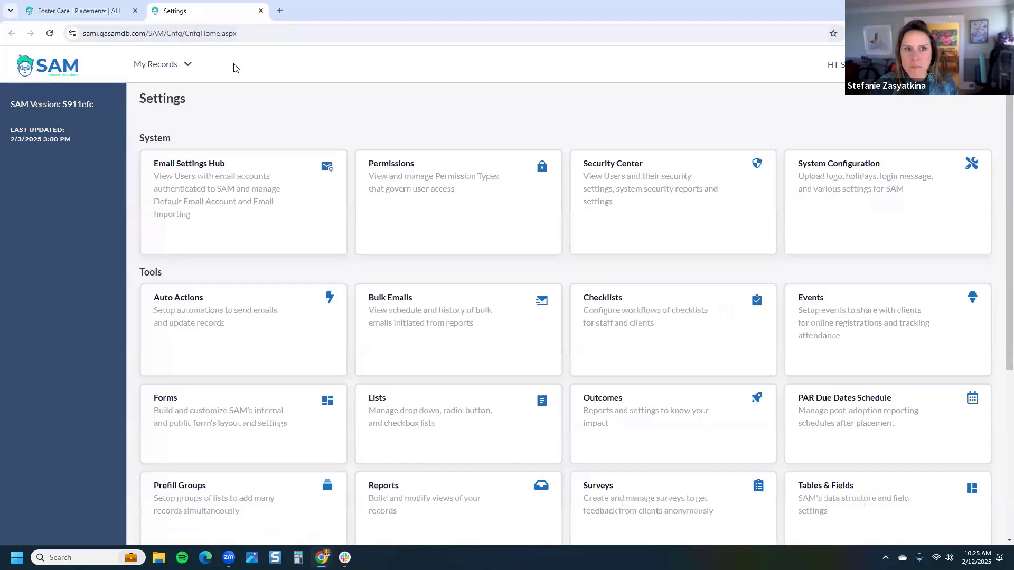
{"action": "scroll", "coordinate": [235, 76], "scroll_direction": "down", "scroll_amount": 4}
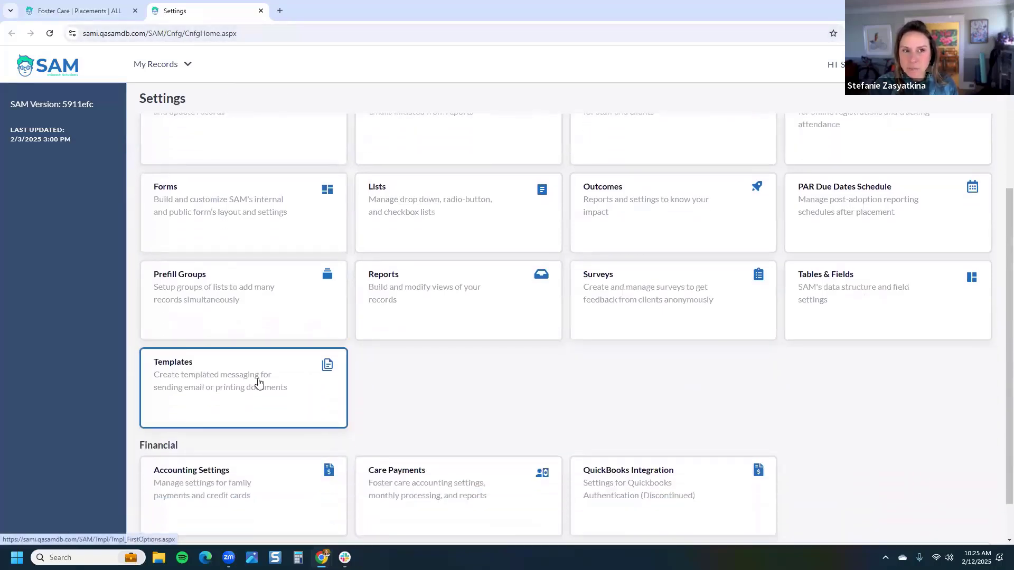
{"action": "left_click", "coordinate": [280, 381]}
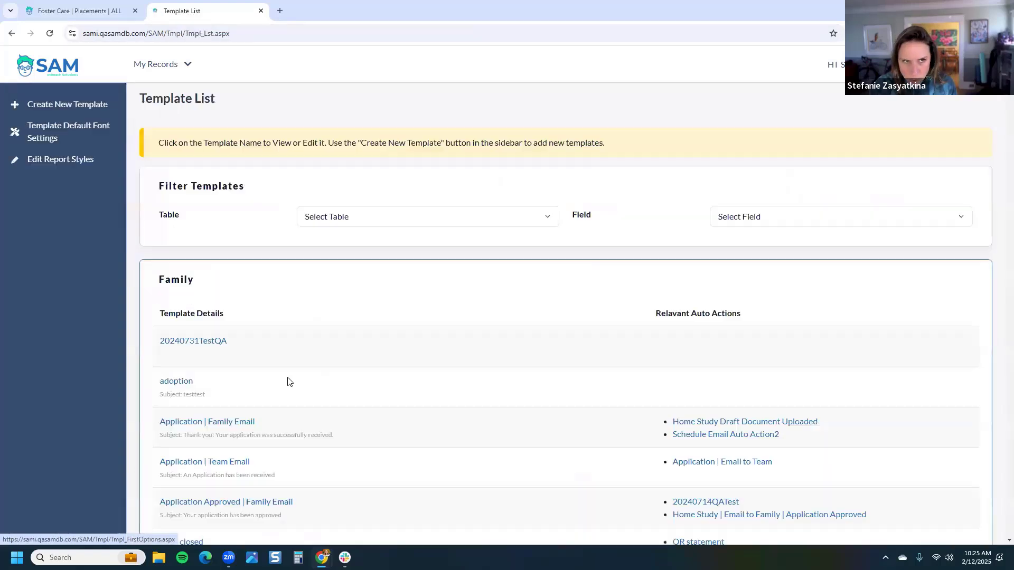
Filter the template list by the Child » Progress Reports table
{"action": "left_click", "coordinate": [330, 212]}
{"action": "scroll", "coordinate": [361, 312], "scroll_direction": "down", "scroll_amount": 1}
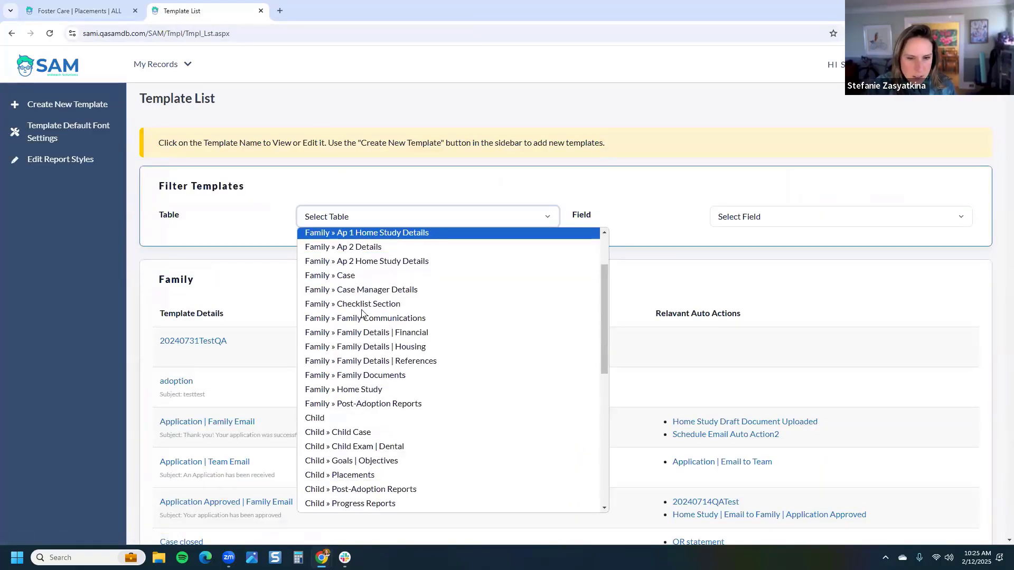
{"action": "scroll", "coordinate": [361, 313], "scroll_direction": "down", "scroll_amount": 3}
{"action": "left_click", "coordinate": [370, 364]}
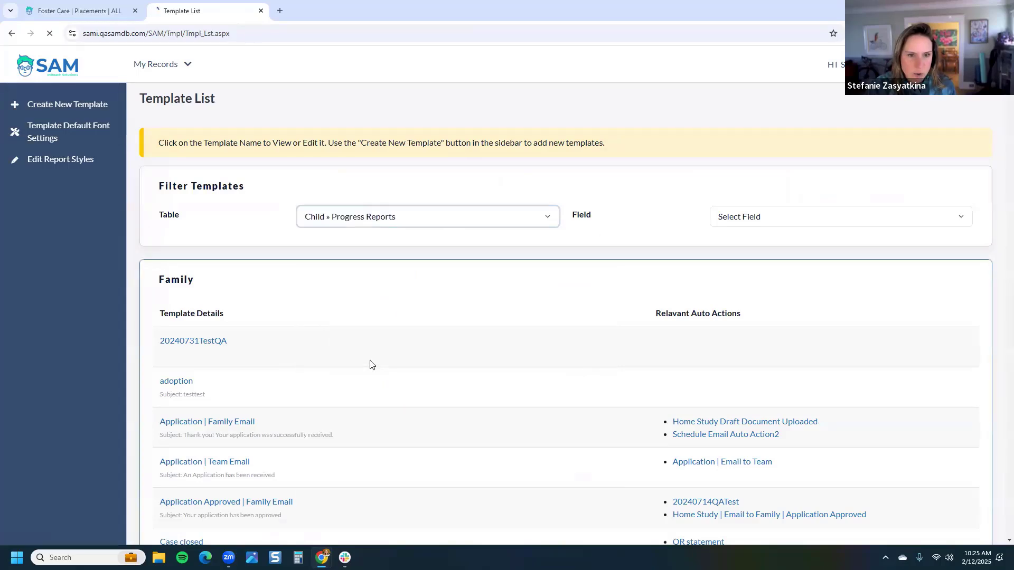
Filter the template list by the Child » Placements table
{"action": "left_click", "coordinate": [395, 217]}
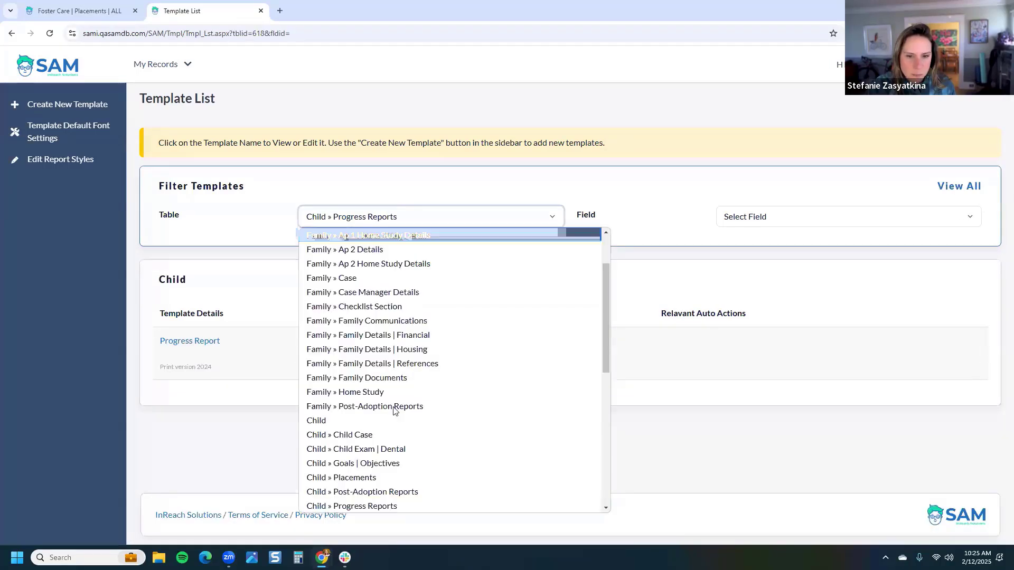
{"action": "left_click", "coordinate": [396, 479]}
{"action": "scroll", "coordinate": [373, 413], "scroll_direction": "down", "scroll_amount": 2}
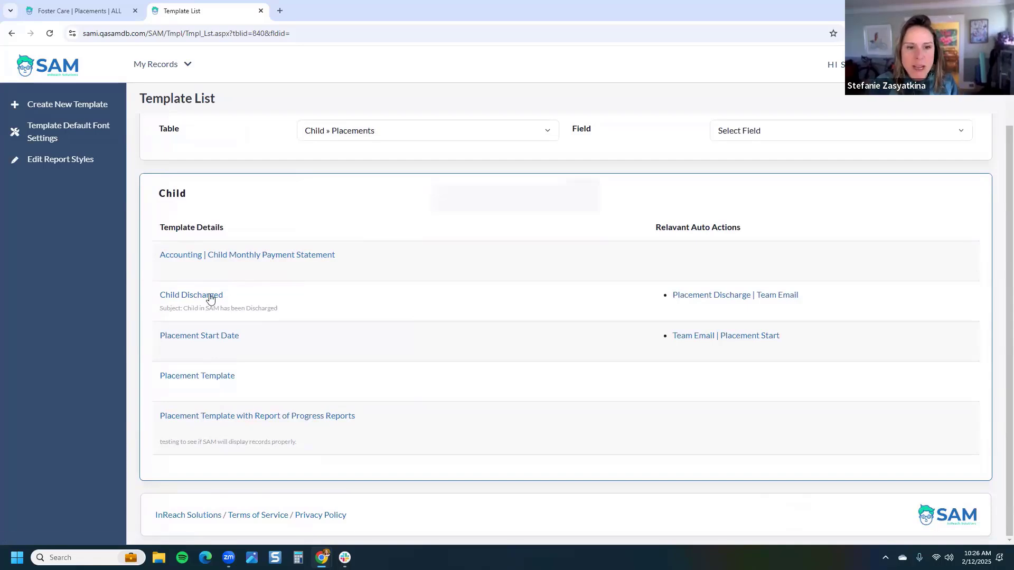
Review the templates available for placements and open the Child Discharged template to examine its content
{"action": "left_click", "coordinate": [210, 297]}
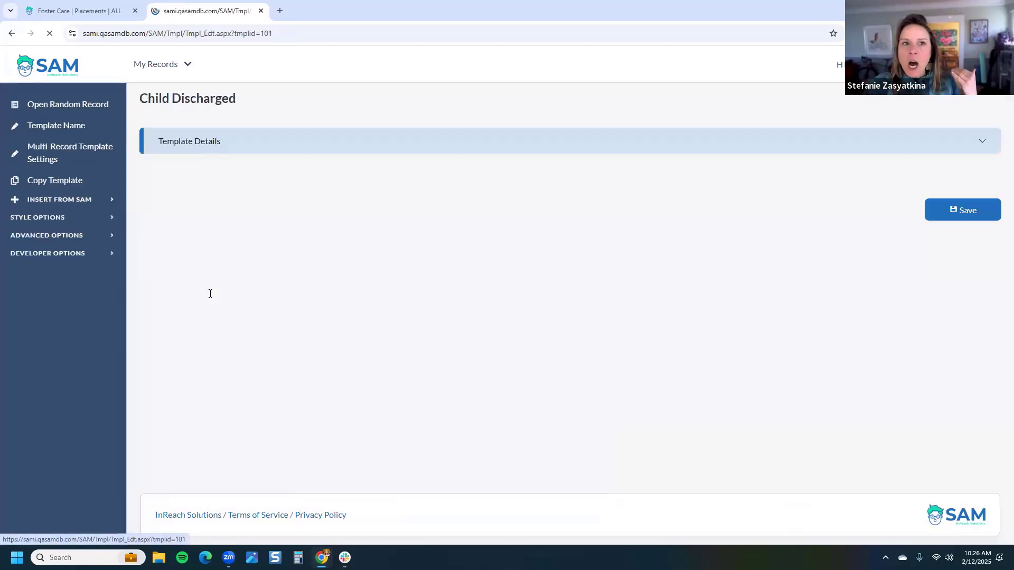
{"action": "left_click", "coordinate": [7, 34]}
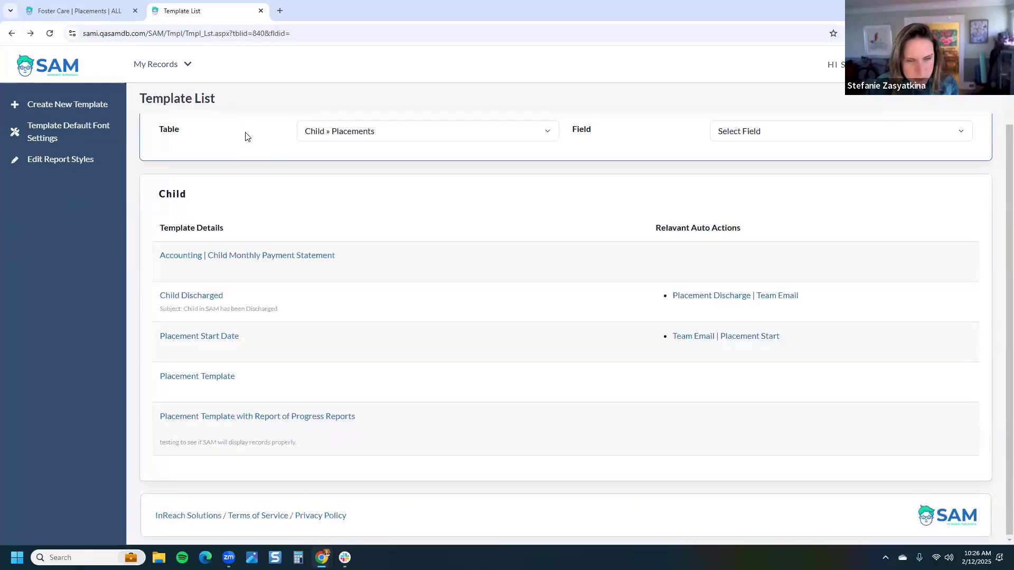
{"action": "scroll", "coordinate": [245, 133], "scroll_direction": "up", "scroll_amount": 1}
{"action": "left_click_drag", "start_coordinate": [160, 154], "coordinate": [280, 154]}
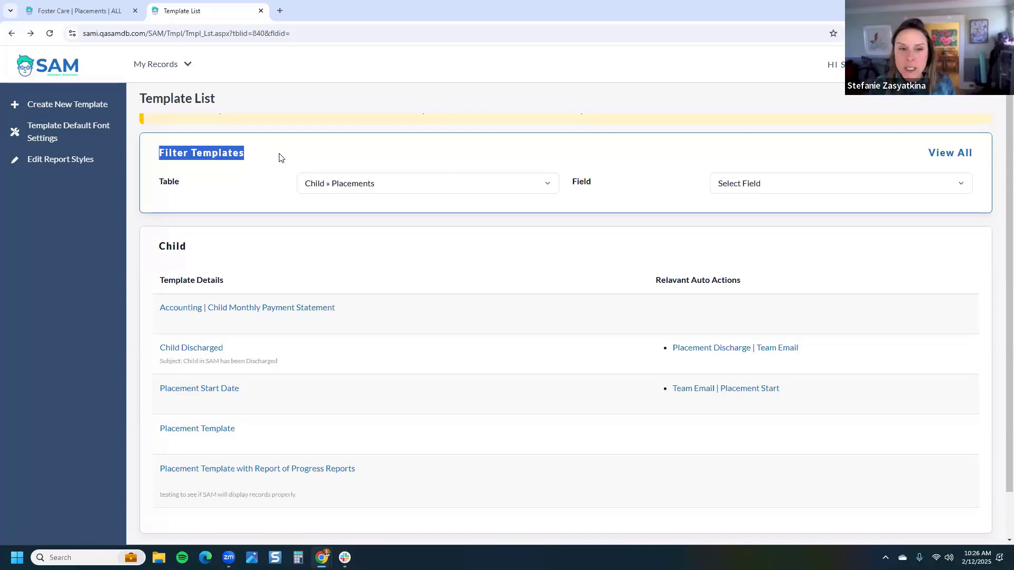
{"action": "left_click", "coordinate": [269, 154]}
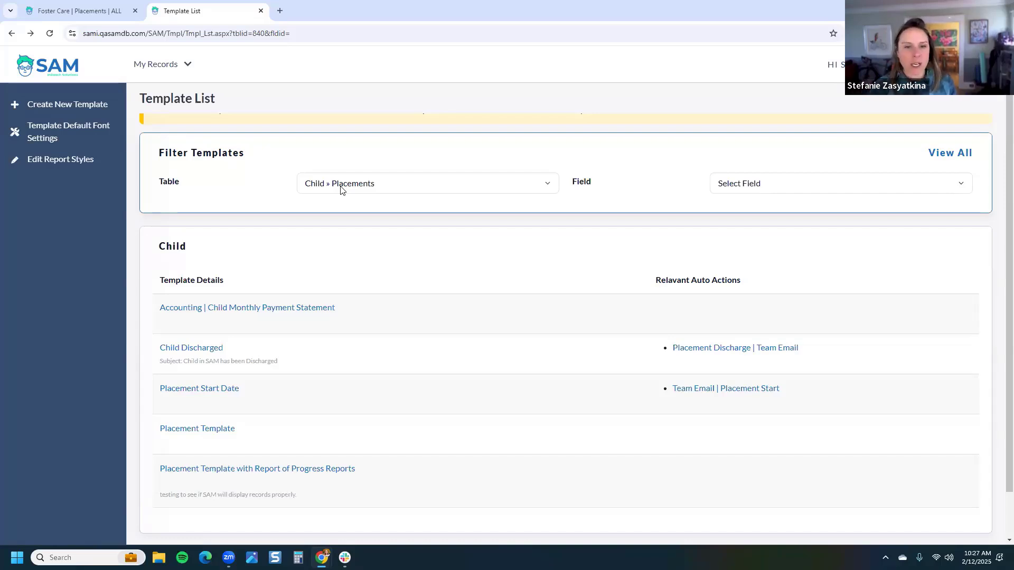
{"action": "scroll", "coordinate": [376, 311], "scroll_direction": "down", "scroll_amount": 1}
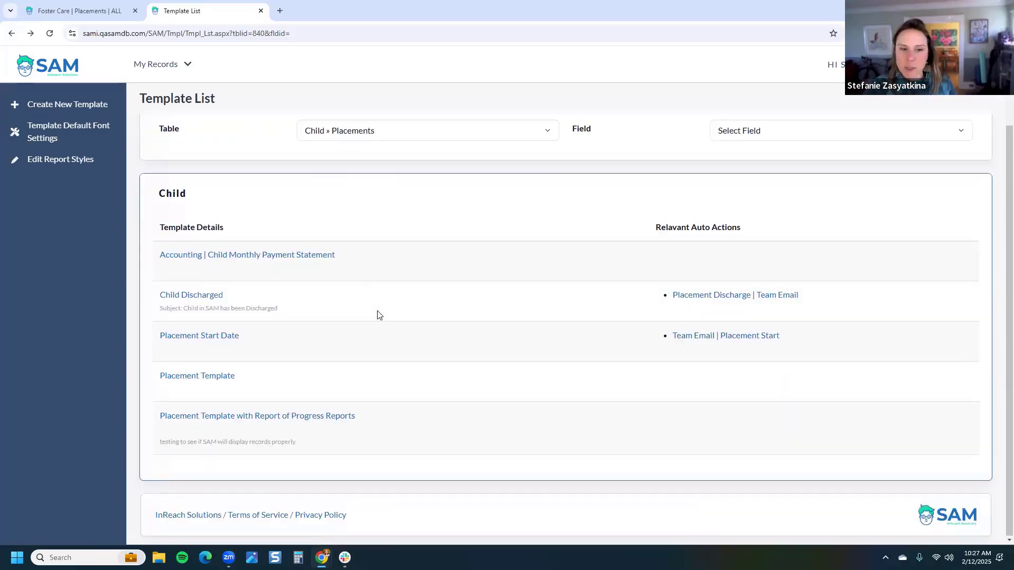
{"action": "left_click", "coordinate": [200, 296]}
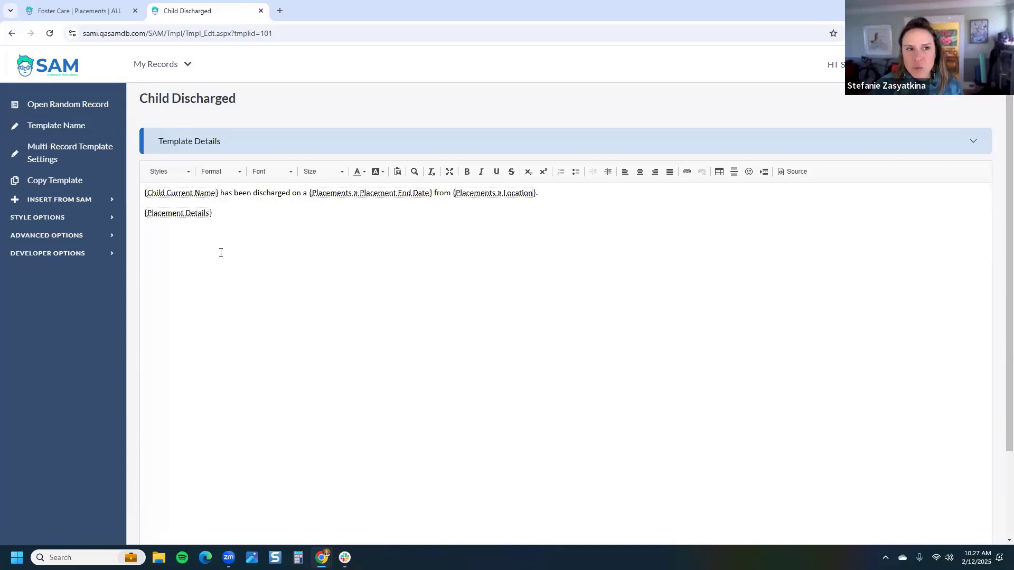
Return to the placements report and filter out records with a blank Placement End Date
{"action": "left_click", "coordinate": [109, 11]}
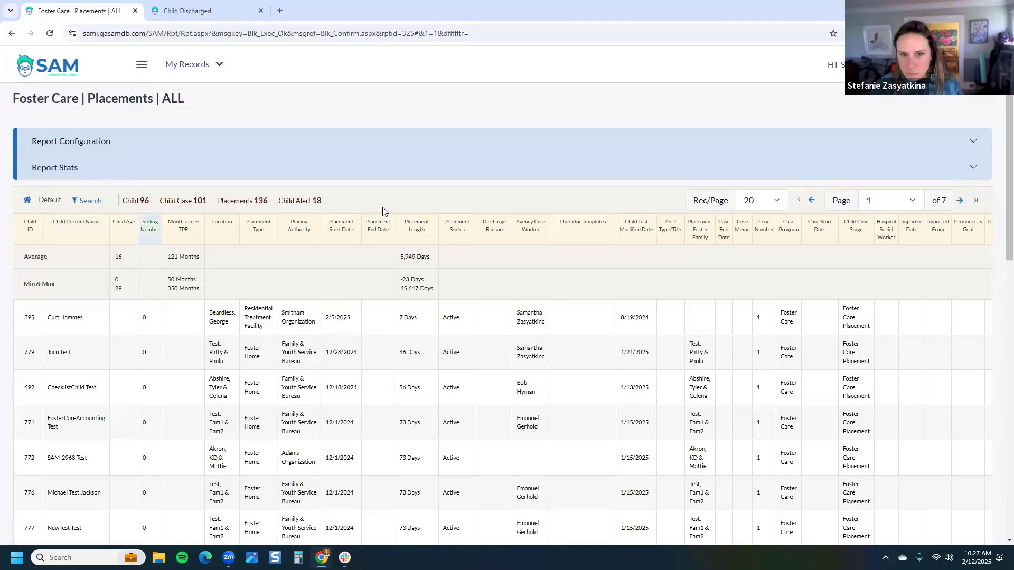
{"action": "scroll", "coordinate": [391, 207], "scroll_direction": "down", "scroll_amount": 1}
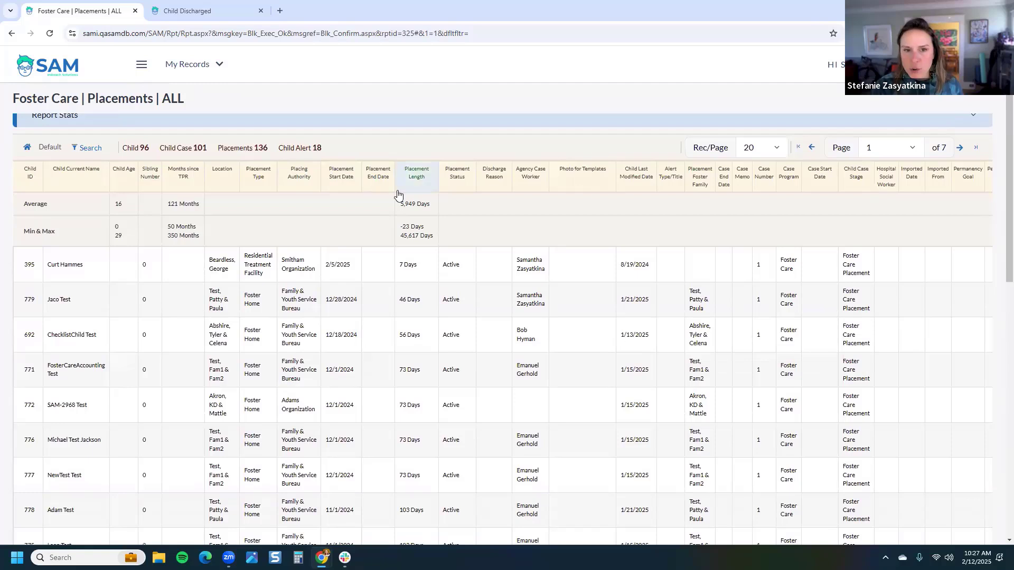
{"action": "left_click", "coordinate": [377, 178]}
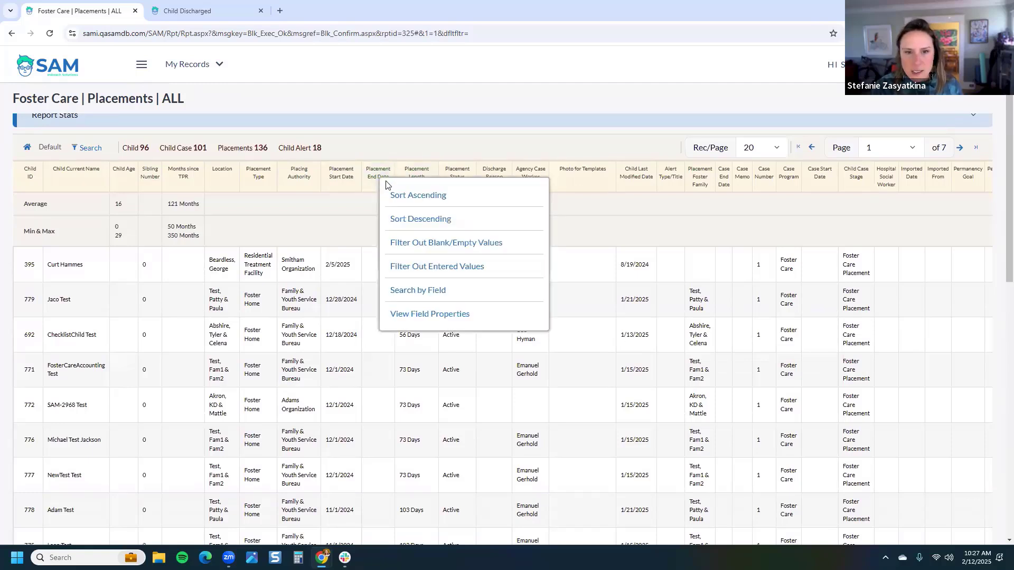
{"action": "left_click", "coordinate": [418, 244]}
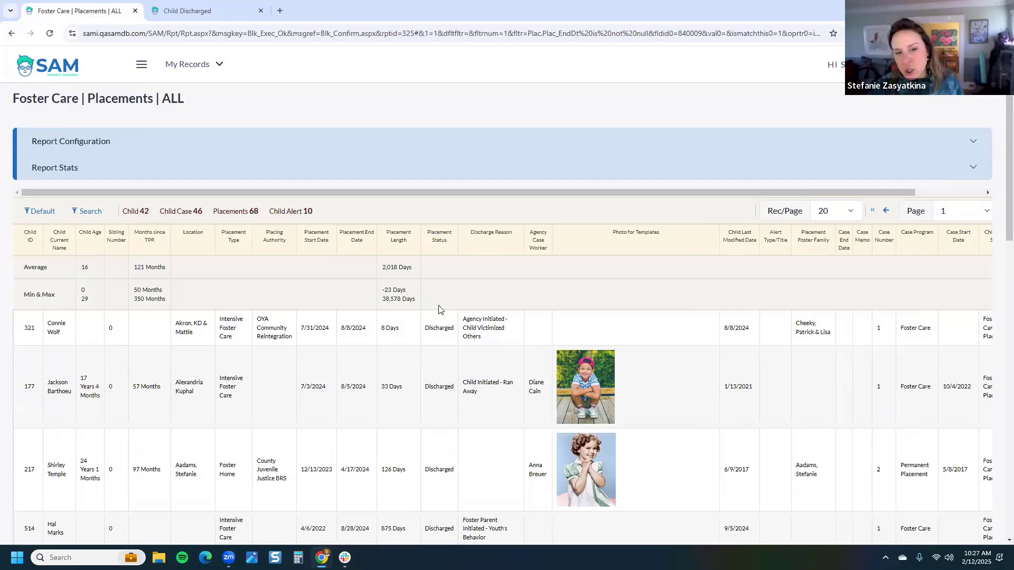
Try to narrow the report to placements whose Placement End Date is in the current year, then return to the previous results
{"action": "left_click", "coordinate": [360, 249]}
{"action": "left_click", "coordinate": [419, 354]}
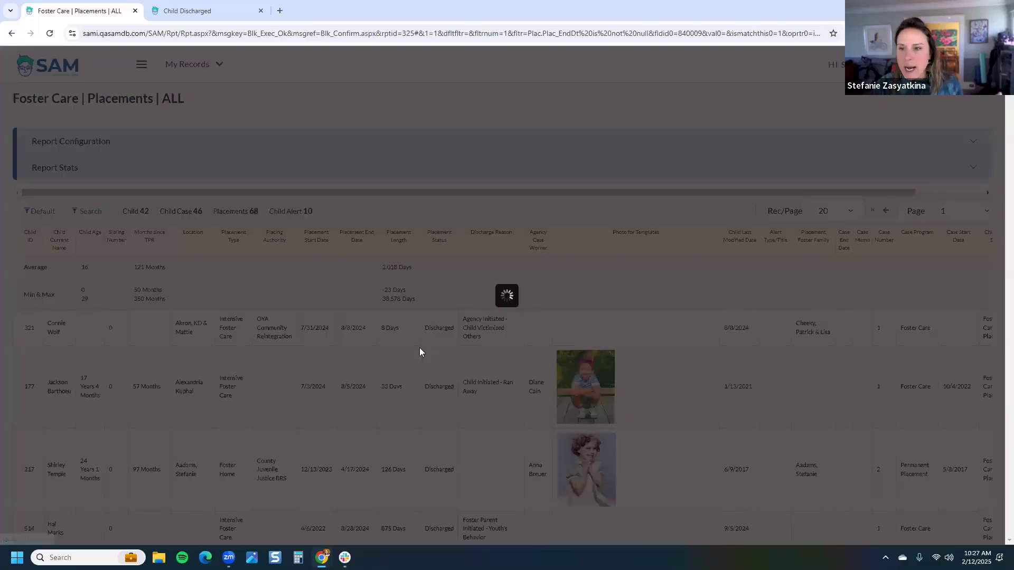
{"action": "left_click", "coordinate": [565, 190]}
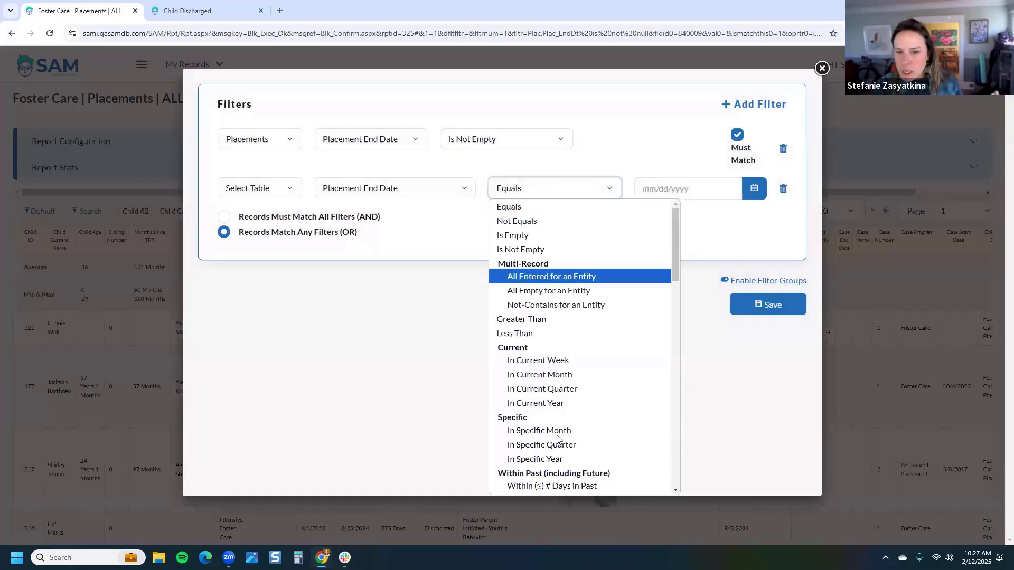
{"action": "left_click", "coordinate": [554, 402]}
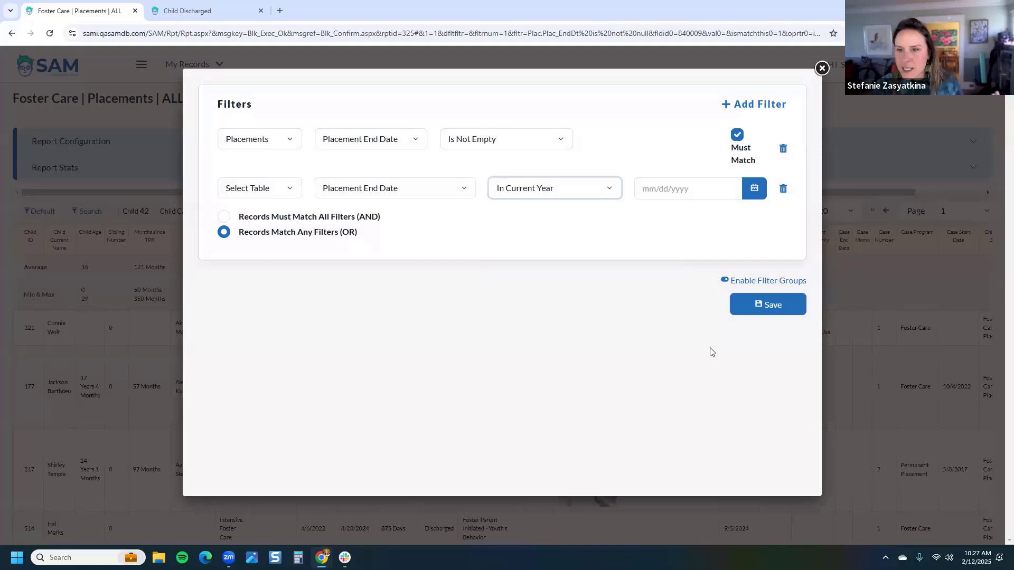
{"action": "left_click", "coordinate": [764, 306]}
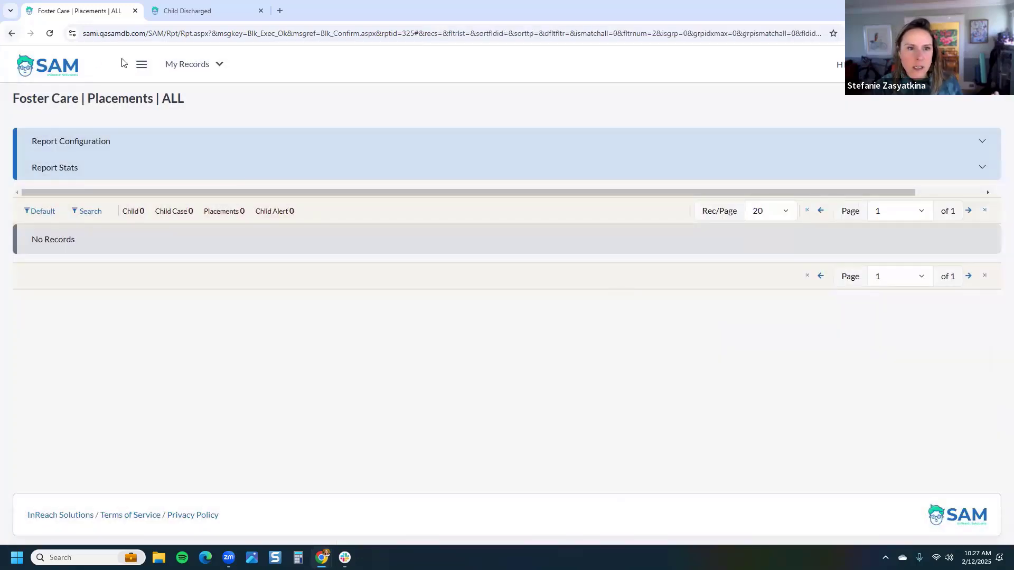
{"action": "left_click", "coordinate": [11, 33]}
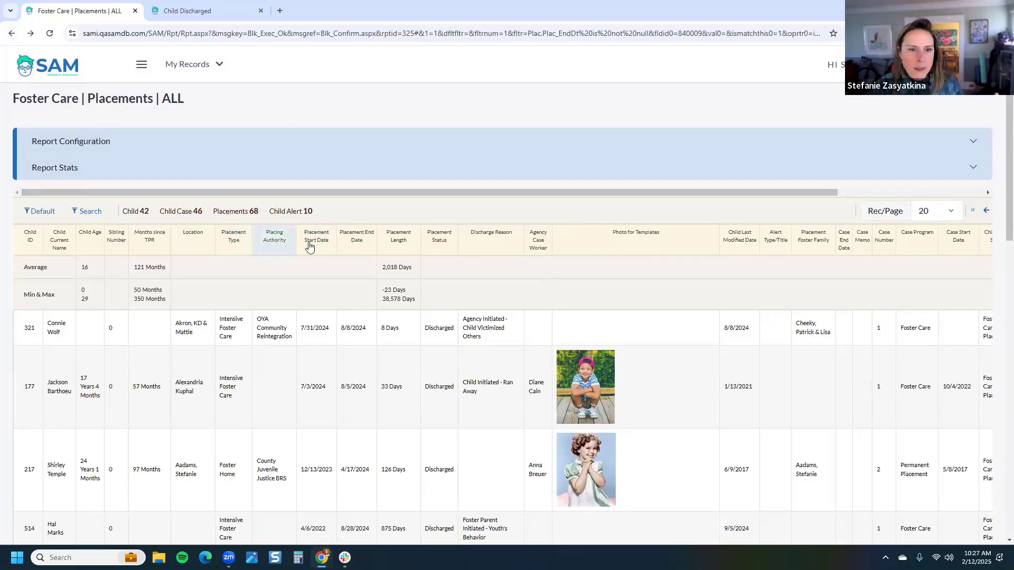
Add a second filter to the placements report on the Placements table's Placement End Date field
{"action": "left_click", "coordinate": [91, 213]}
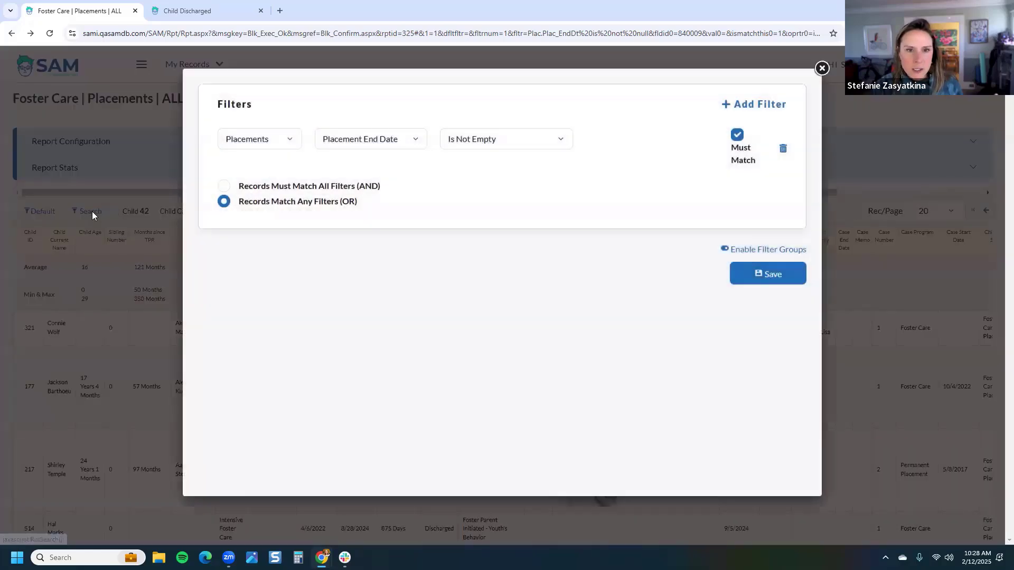
{"action": "left_click", "coordinate": [775, 103]}
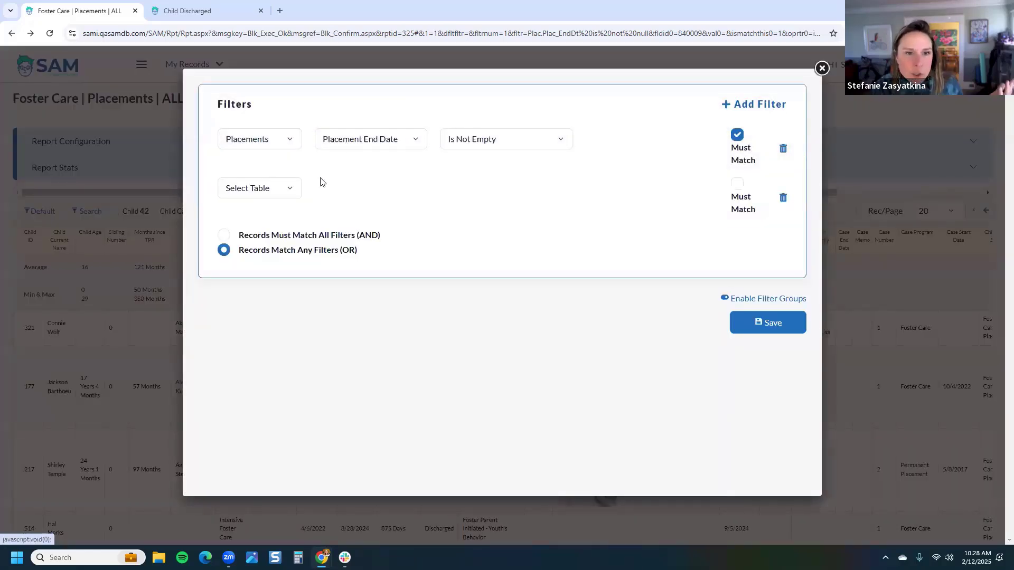
{"action": "left_click", "coordinate": [267, 188]}
{"action": "left_click", "coordinate": [267, 251]}
{"action": "left_click", "coordinate": [378, 189]}
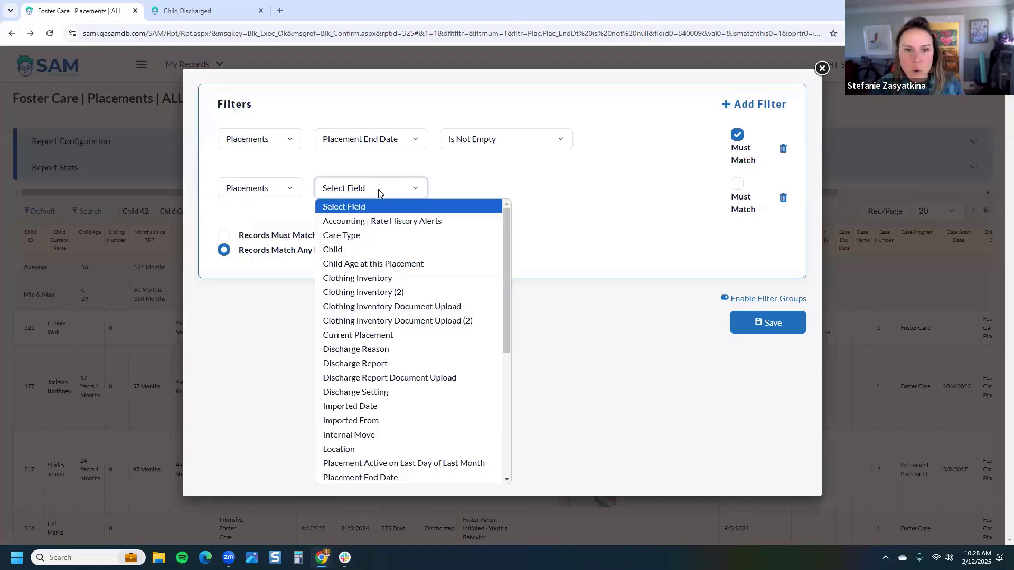
{"action": "key", "text": "p"}
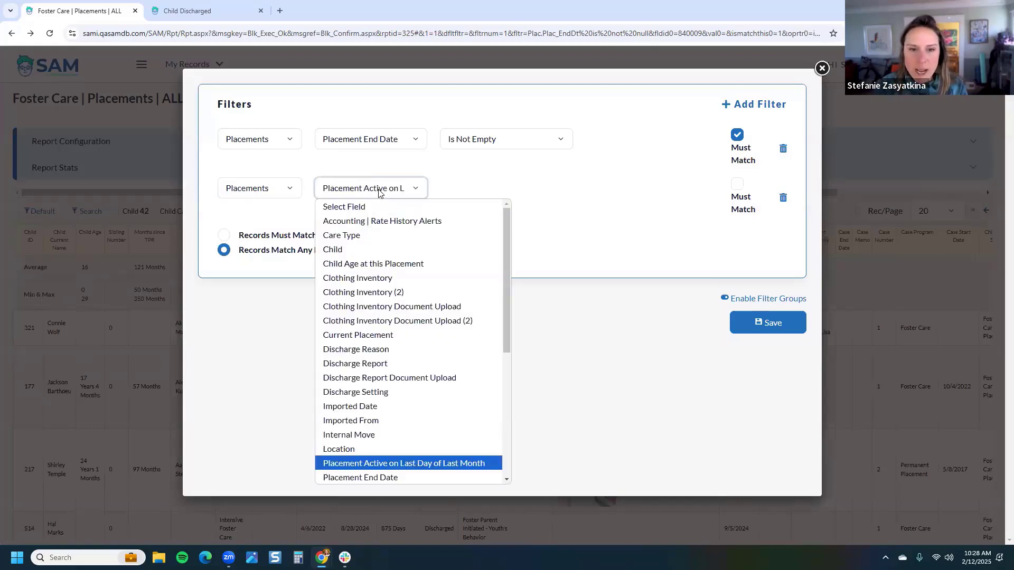
{"action": "scroll", "coordinate": [391, 280], "scroll_direction": "down", "scroll_amount": 4}
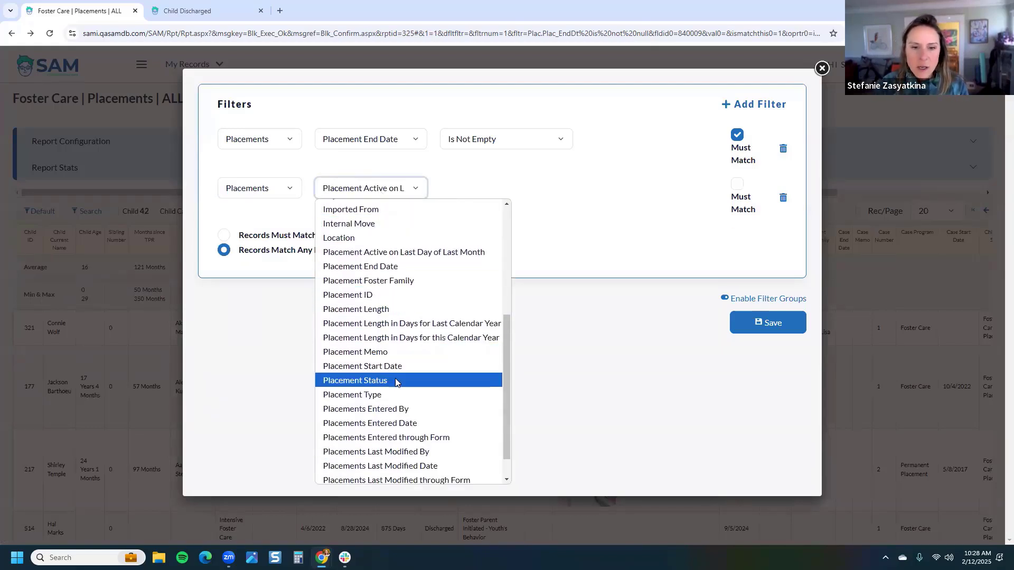
{"action": "left_click", "coordinate": [409, 265]}
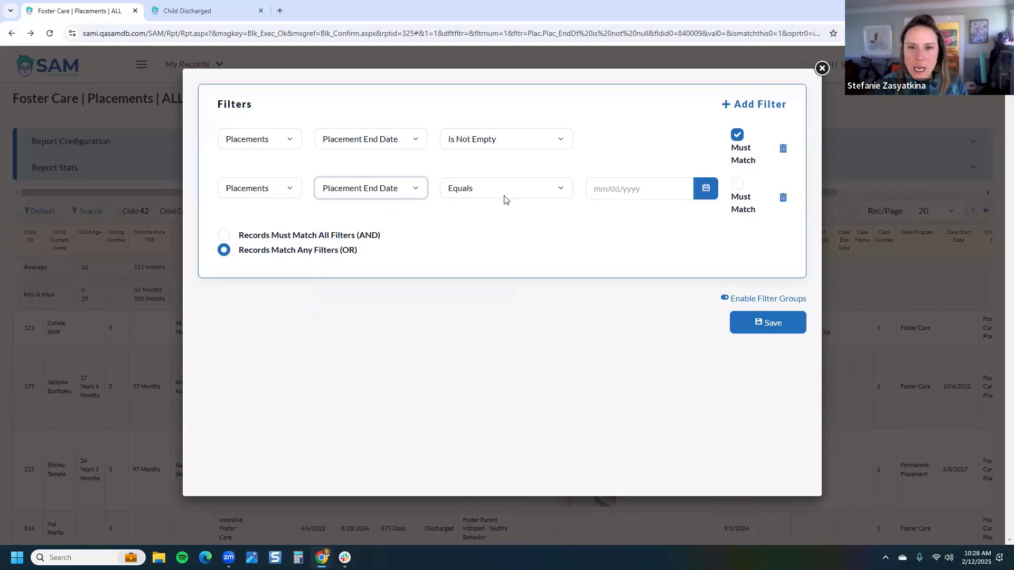
Set the second filter to In Specific Year 2024, require records to match all filters, and save
{"action": "left_click", "coordinate": [505, 197]}
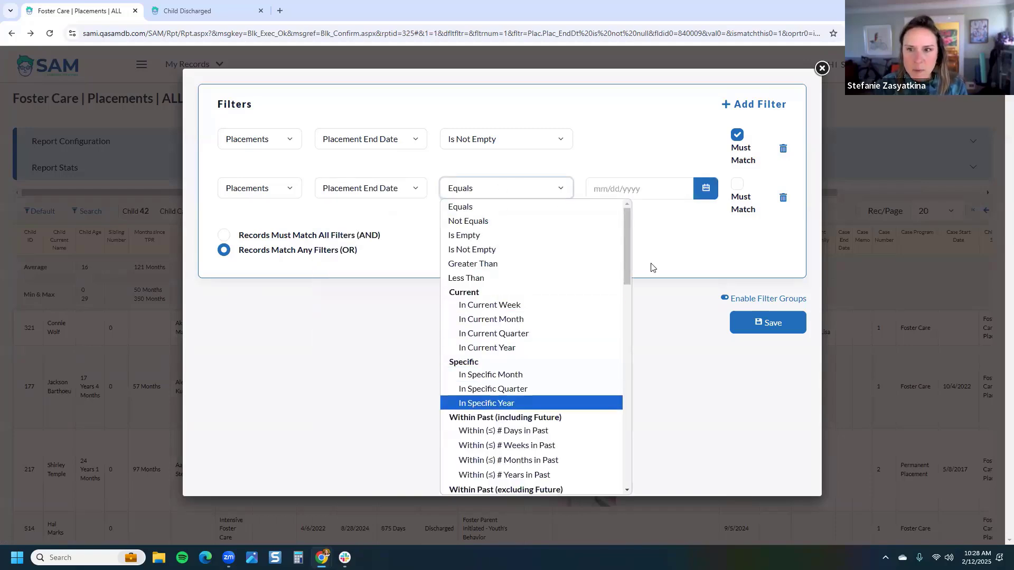
{"action": "key", "text": "Return"}
{"action": "left_click", "coordinate": [698, 193]}
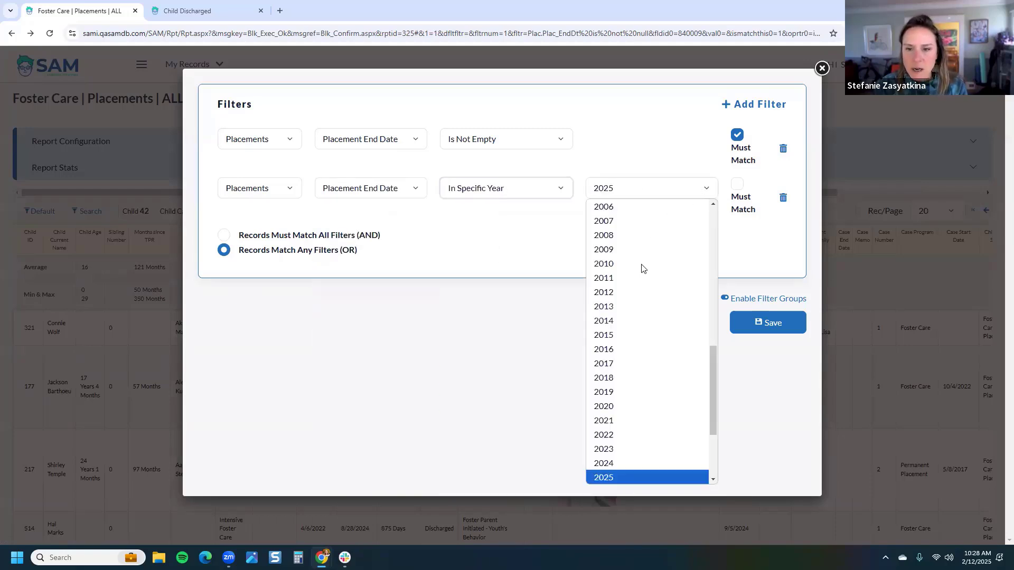
{"action": "left_click", "coordinate": [626, 462]}
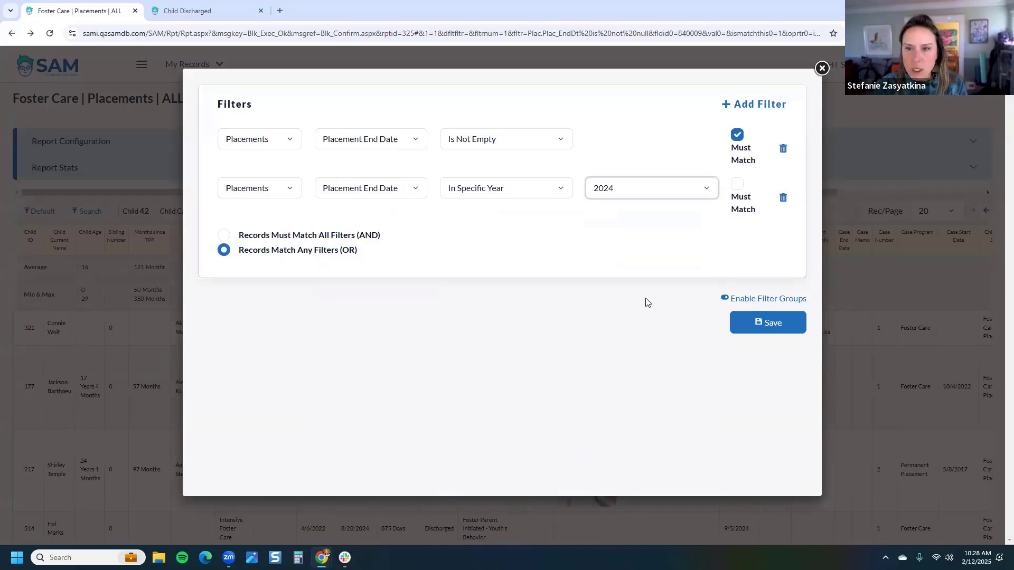
{"action": "left_click", "coordinate": [326, 234]}
{"action": "left_click", "coordinate": [758, 285]}
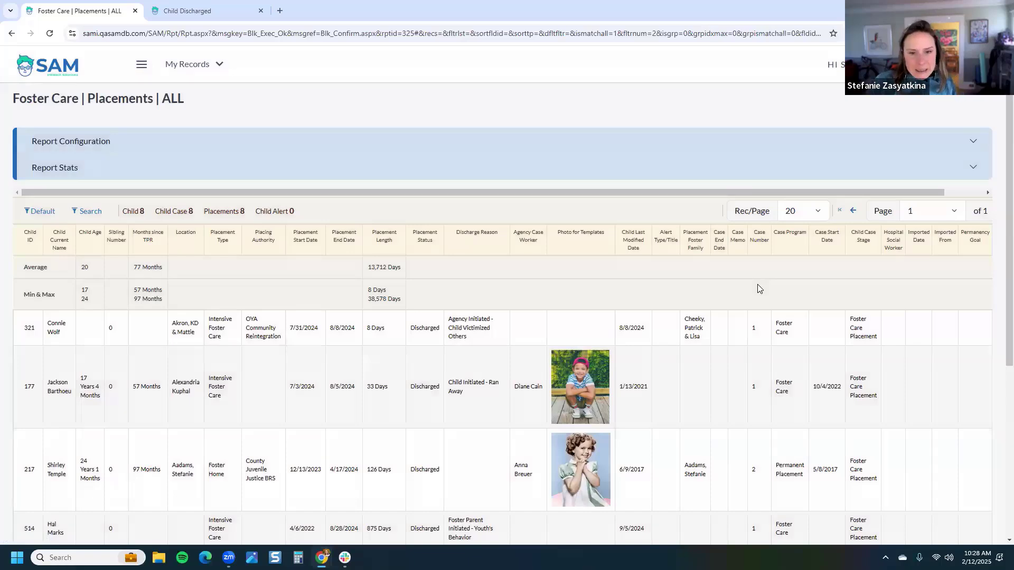
Filter the placements report to records whose Placement Type is Intensive Foster Care
{"action": "scroll", "coordinate": [371, 227], "scroll_direction": "down", "scroll_amount": 2}
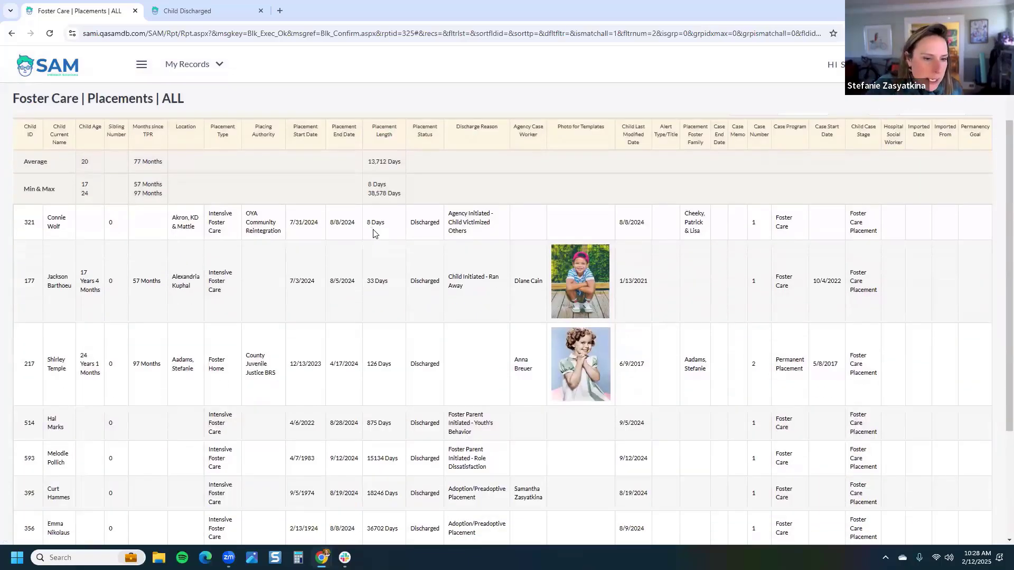
{"action": "scroll", "coordinate": [372, 231], "scroll_direction": "down", "scroll_amount": 1}
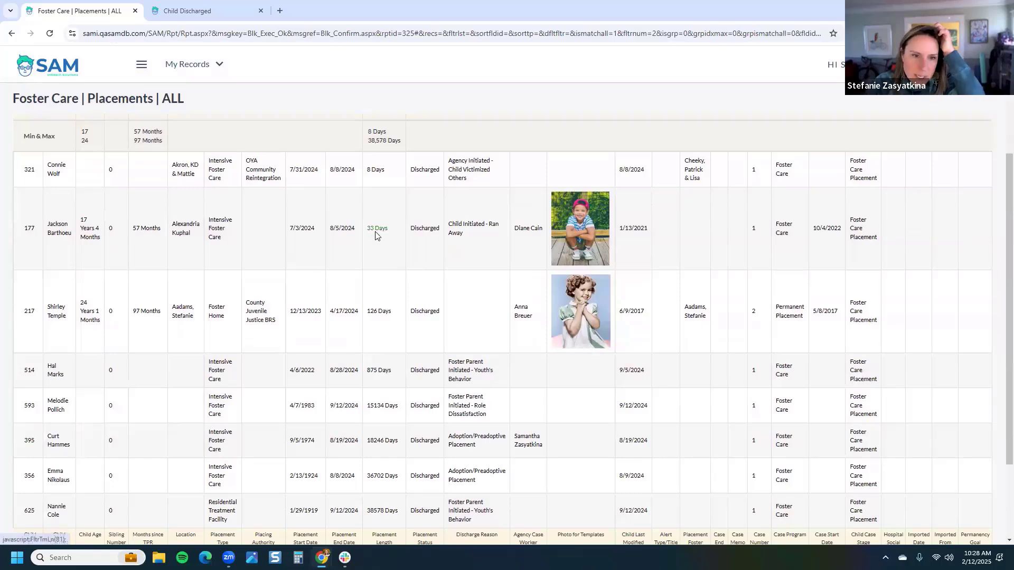
{"action": "left_click", "coordinate": [234, 175]}
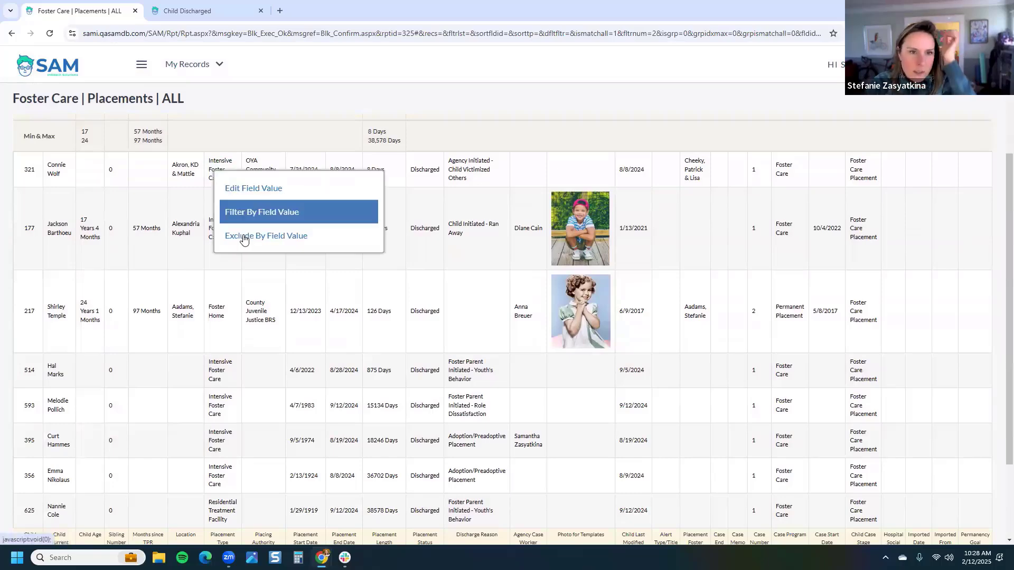
{"action": "left_click", "coordinate": [295, 210]}
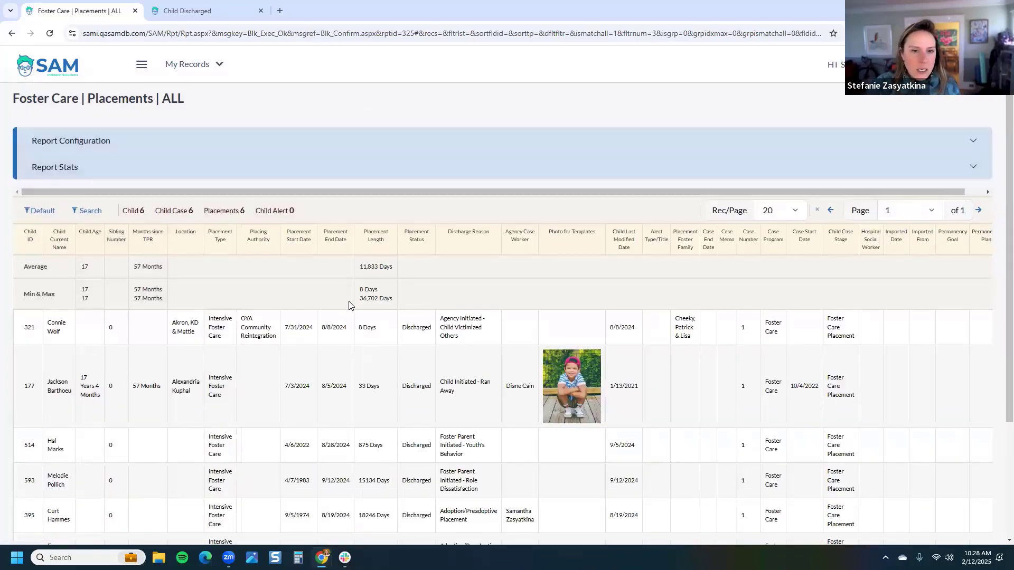
{"action": "scroll", "coordinate": [349, 317], "scroll_direction": "down", "scroll_amount": 3}
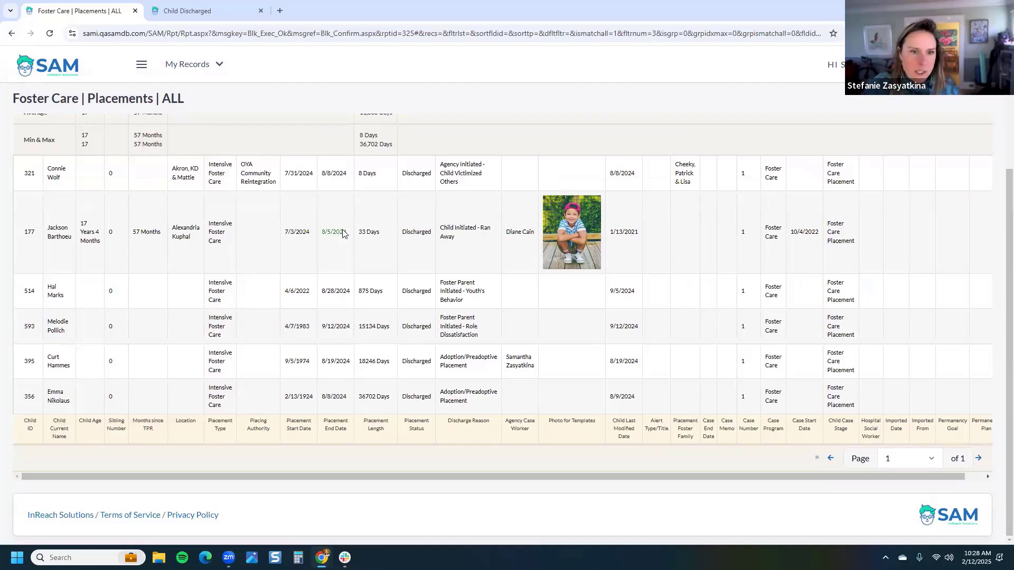
{"action": "scroll", "coordinate": [336, 248], "scroll_direction": "up", "scroll_amount": 1}
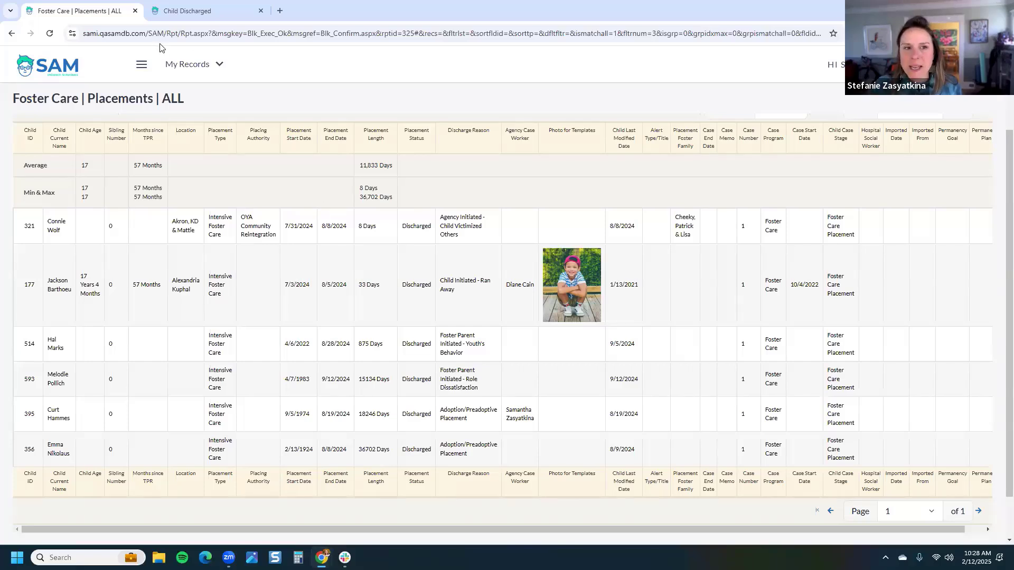
Start a bulk email from the filtered report, accept the default mass-mailing exclusions, and review the child and foster family email fields
{"action": "left_click", "coordinate": [141, 67]}
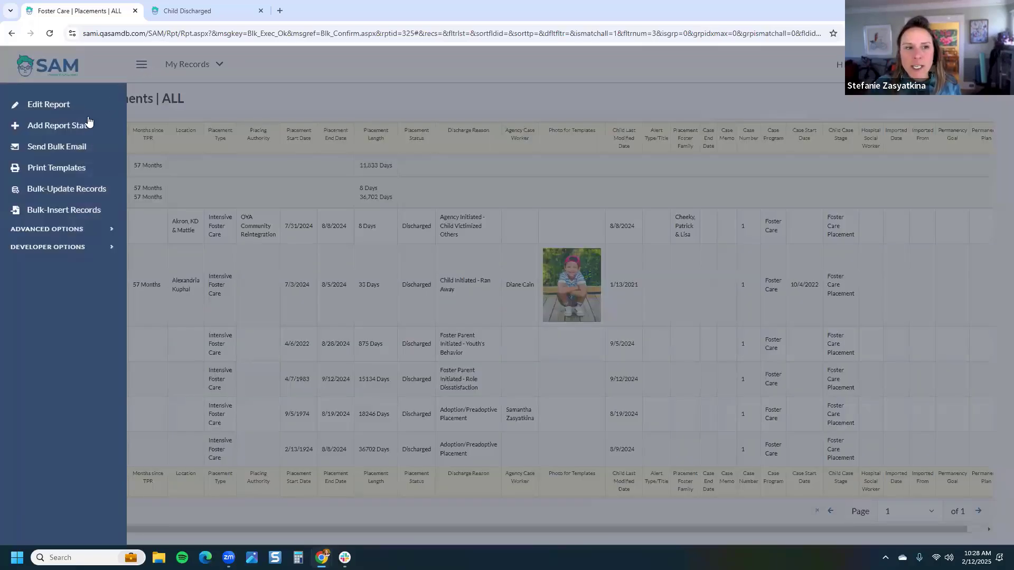
{"action": "left_click", "coordinate": [75, 148]}
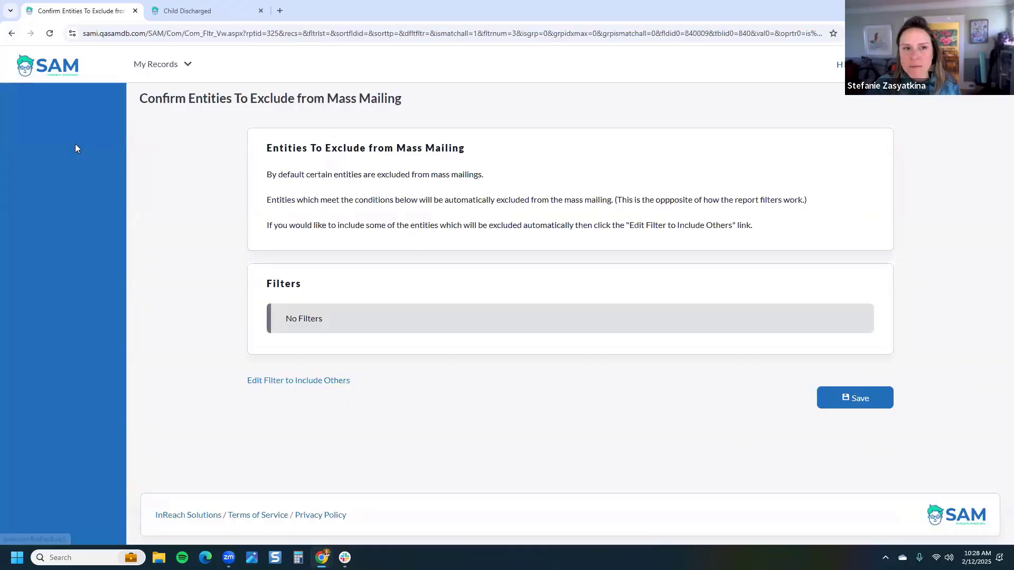
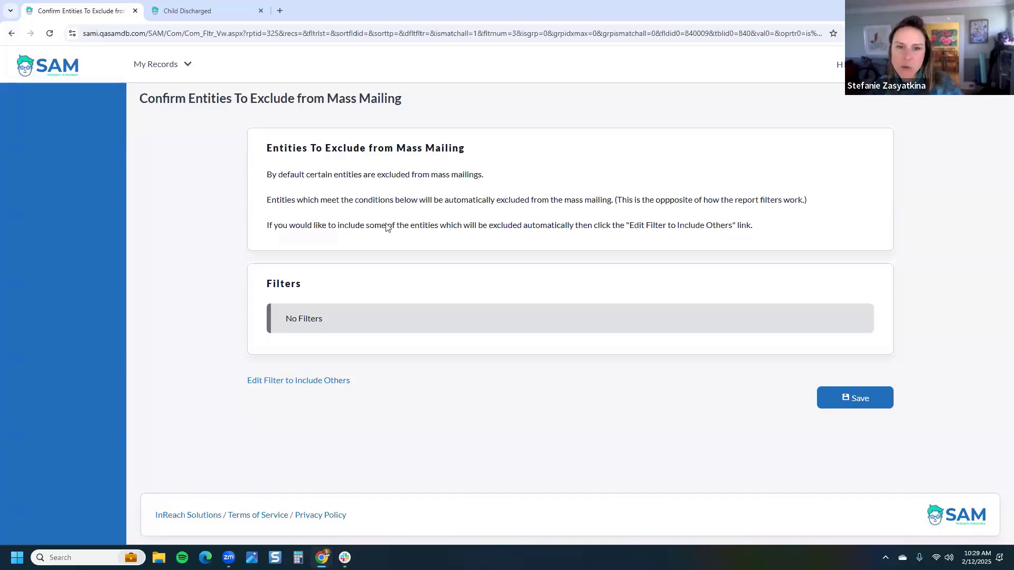
{"action": "left_click", "coordinate": [846, 400]}
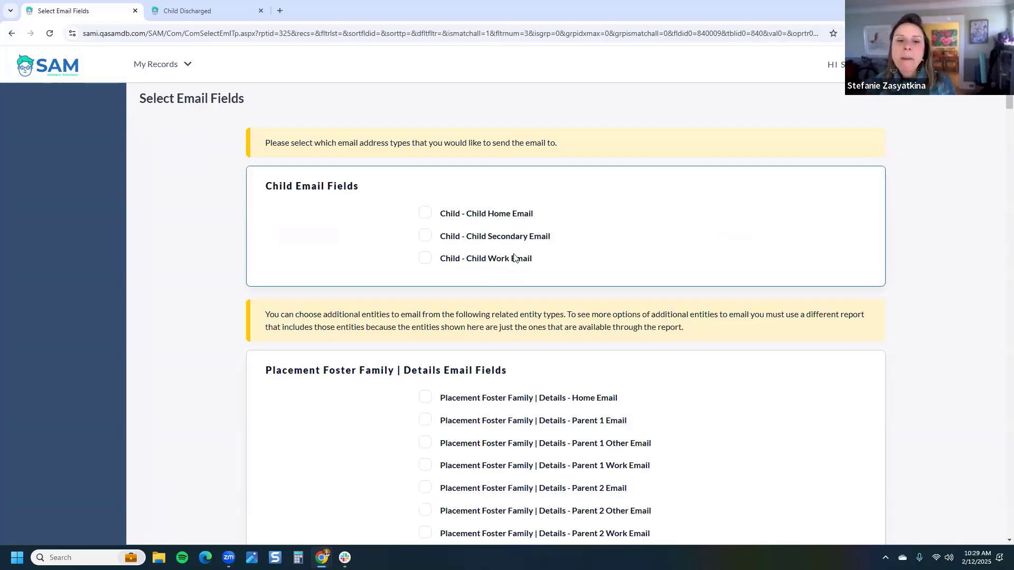
{"action": "scroll", "coordinate": [554, 272], "scroll_direction": "down", "scroll_amount": 4}
{"action": "scroll", "coordinate": [557, 278], "scroll_direction": "down", "scroll_amount": 1}
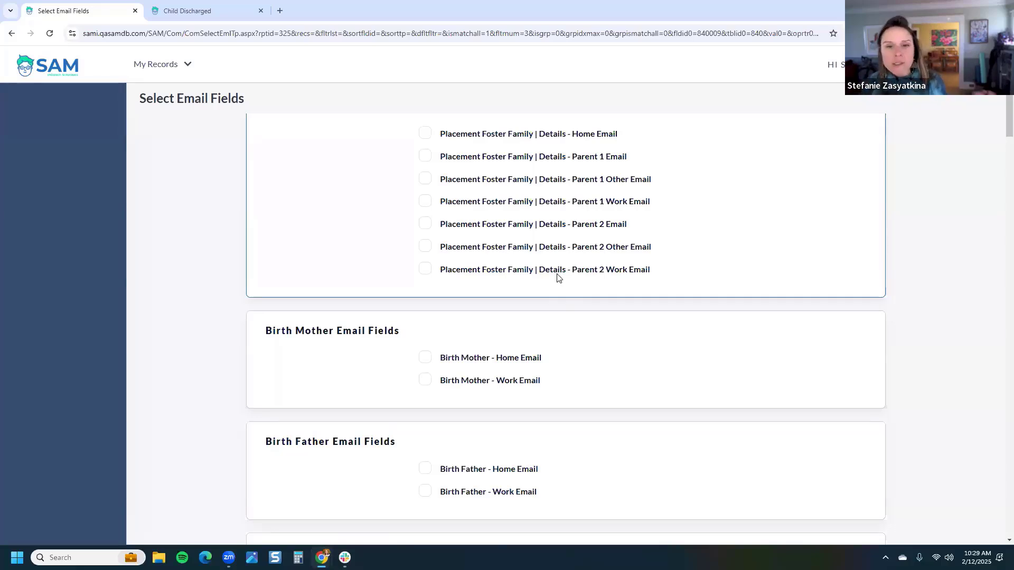
{"action": "scroll", "coordinate": [590, 246], "scroll_direction": "up", "scroll_amount": 2}
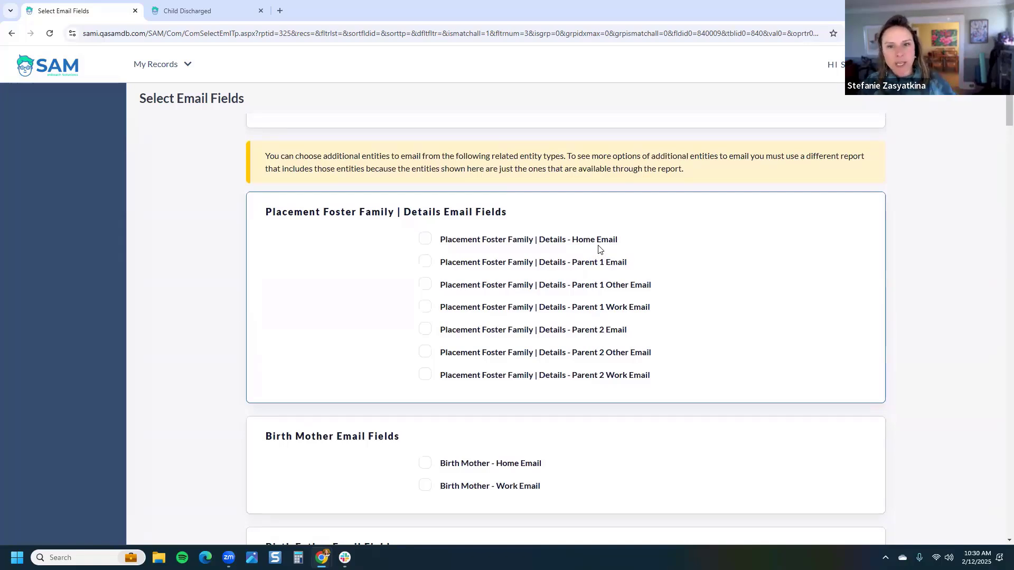
Switch to the Child Discharged template and examine its table selection, especially Child Case, Placements and Placement Foster Family | Details
{"action": "left_click", "coordinate": [206, 11]}
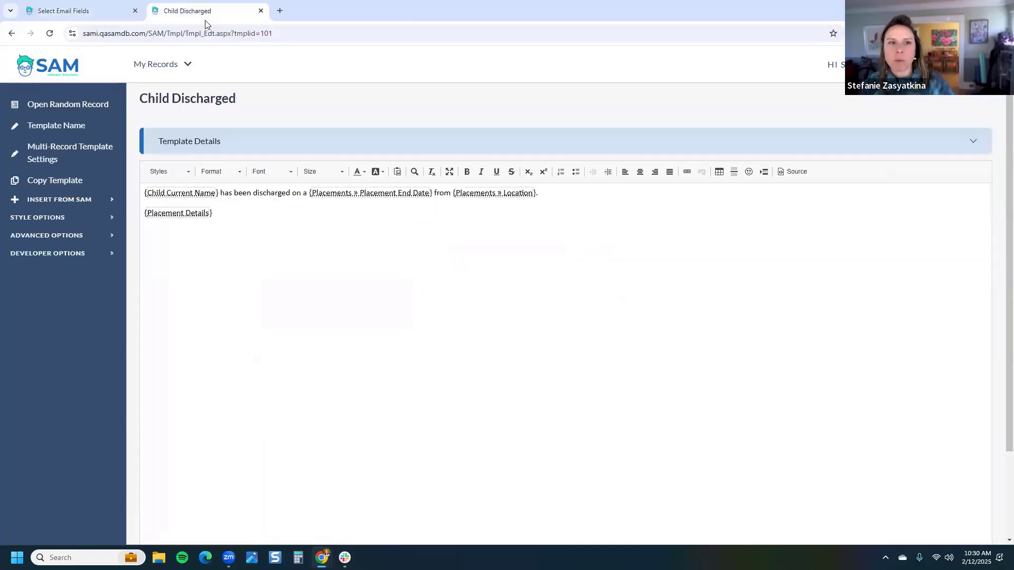
{"action": "left_click", "coordinate": [79, 238]}
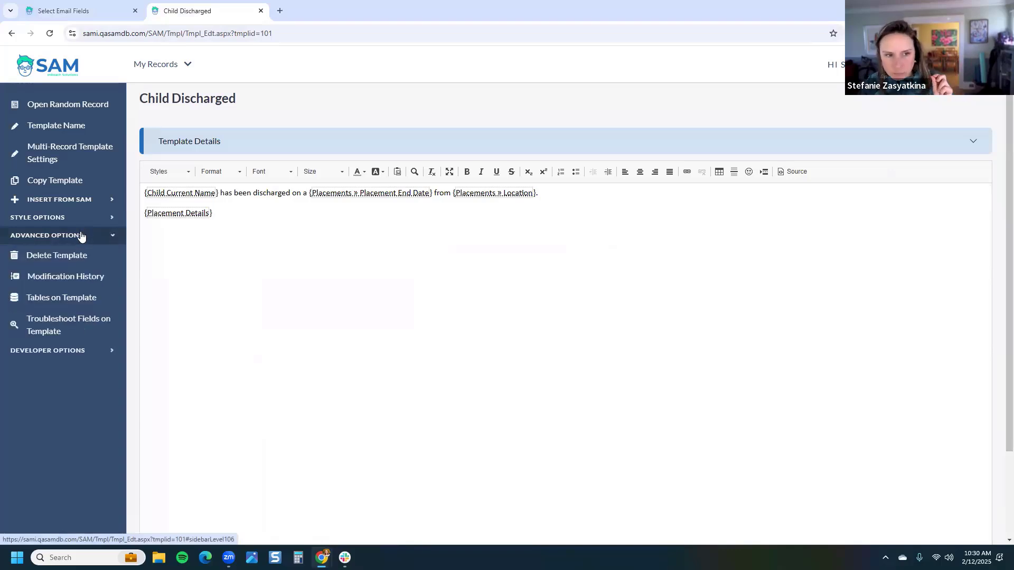
{"action": "left_click", "coordinate": [73, 298]}
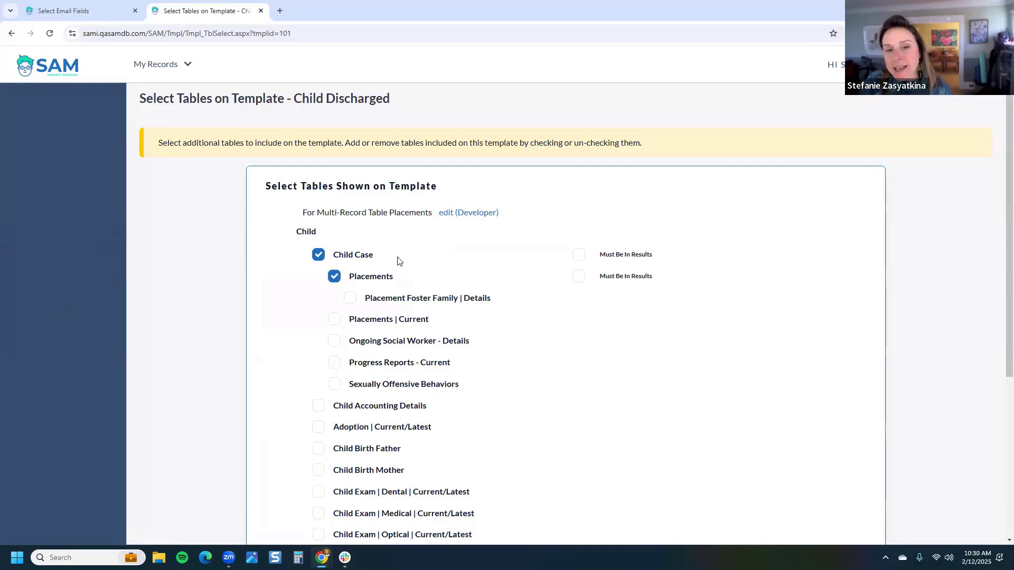
{"action": "left_click_drag", "start_coordinate": [399, 260], "coordinate": [334, 257]}
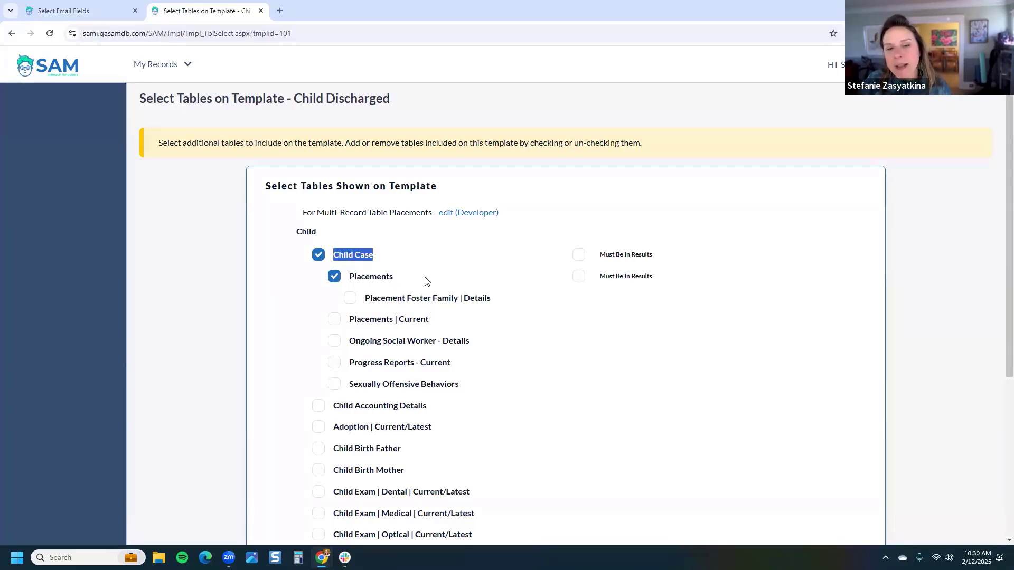
{"action": "left_click_drag", "start_coordinate": [425, 278], "coordinate": [346, 283]}
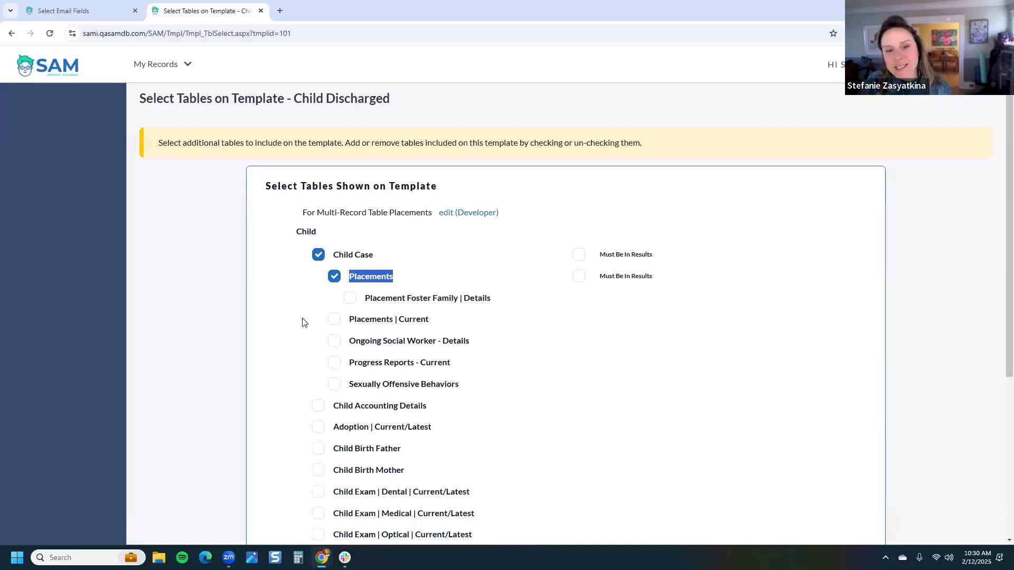
{"action": "left_click", "coordinate": [353, 301]}
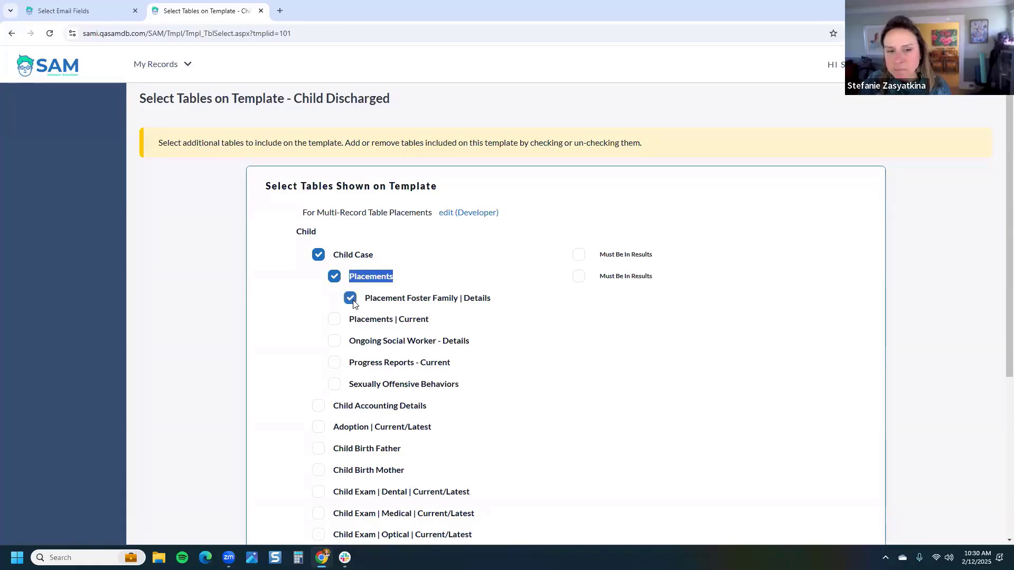
{"action": "left_click", "coordinate": [352, 301]}
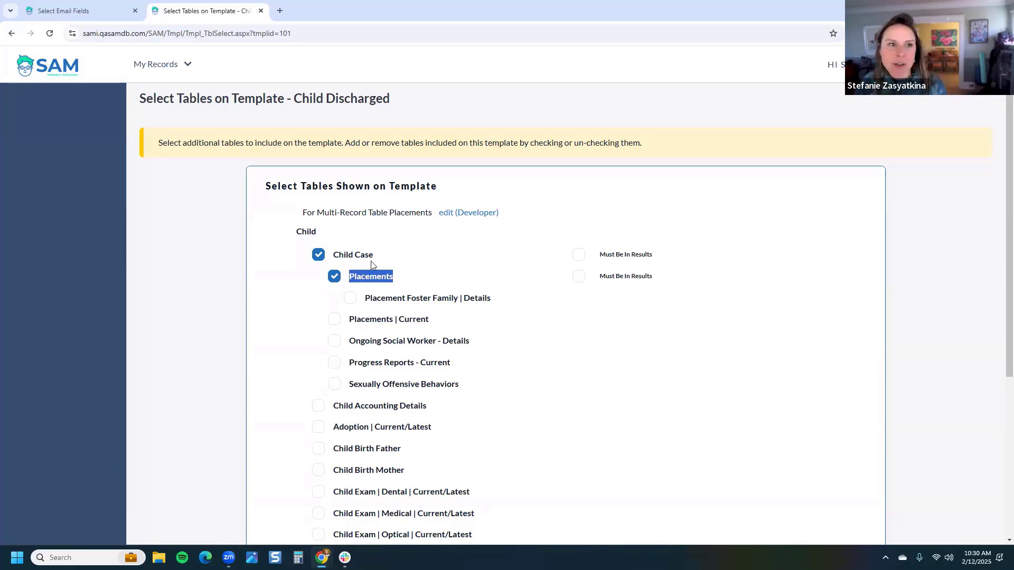
Return to the bulk email's field selection and review the email fields offered for the related entities
{"action": "left_click", "coordinate": [74, 9]}
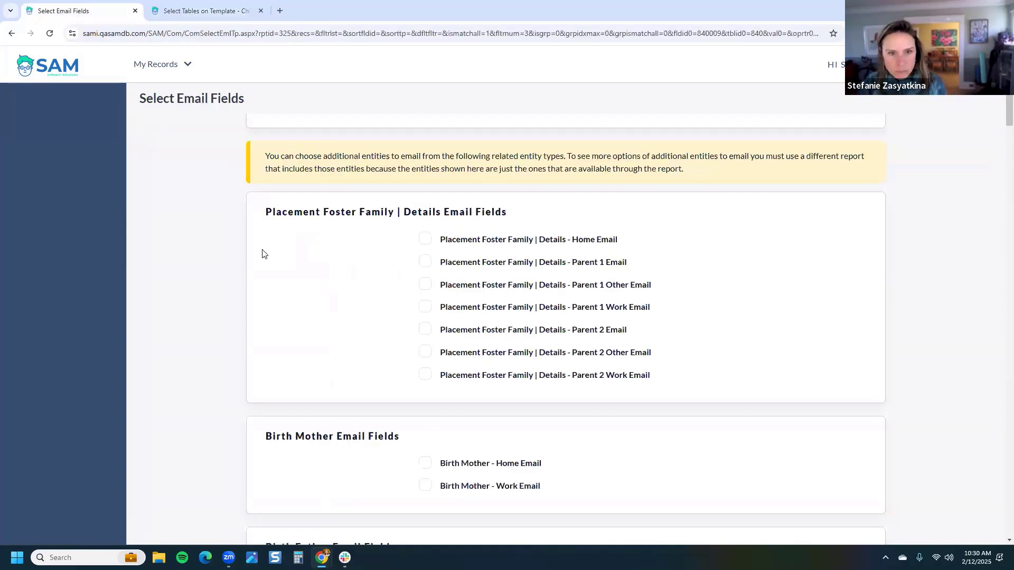
{"action": "left_click_drag", "start_coordinate": [265, 212], "coordinate": [438, 211]}
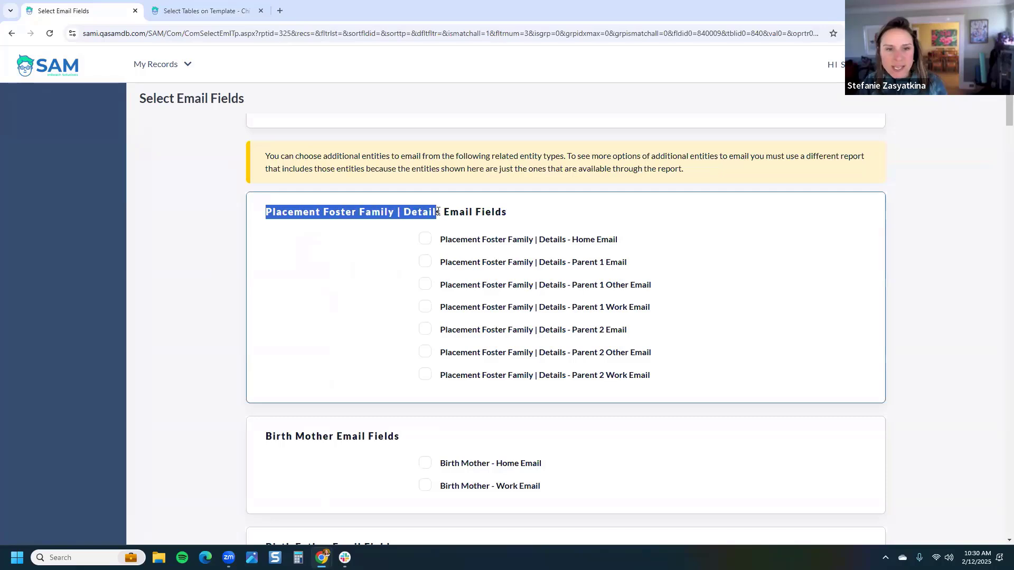
{"action": "scroll", "coordinate": [345, 292], "scroll_direction": "down", "scroll_amount": 6}
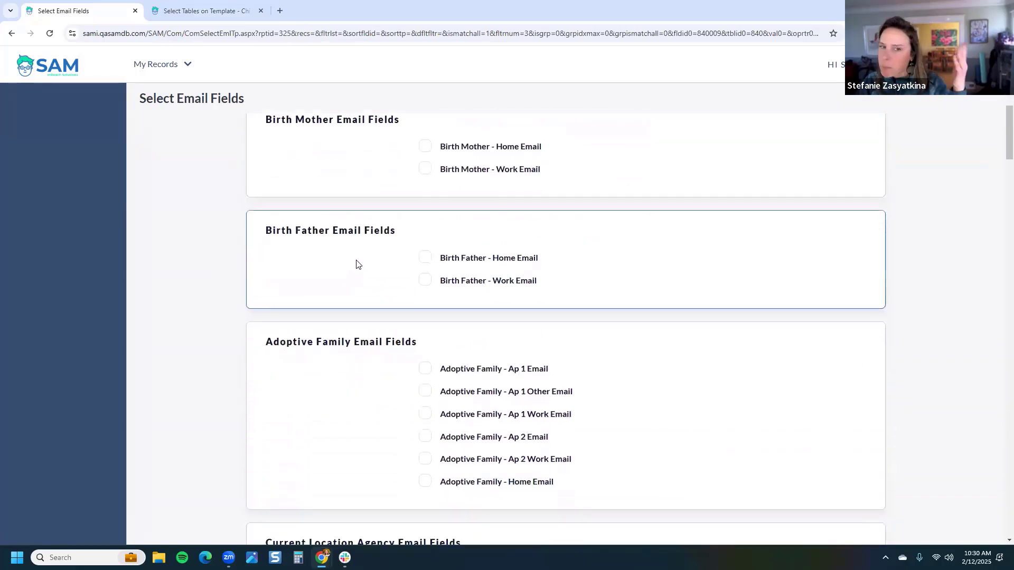
{"action": "scroll", "coordinate": [356, 264], "scroll_direction": "down", "scroll_amount": 3}
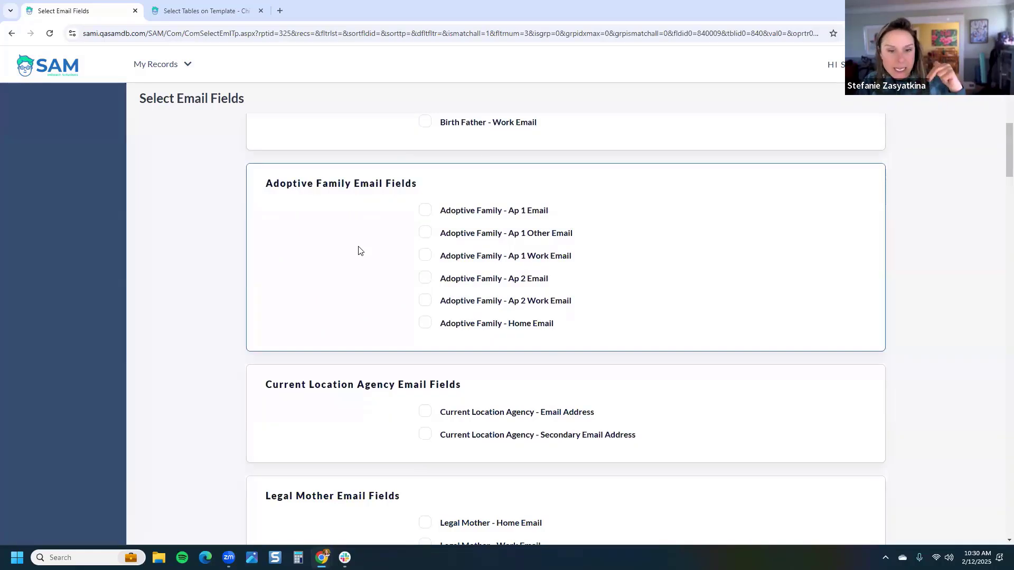
{"action": "scroll", "coordinate": [358, 250], "scroll_direction": "down", "scroll_amount": 3}
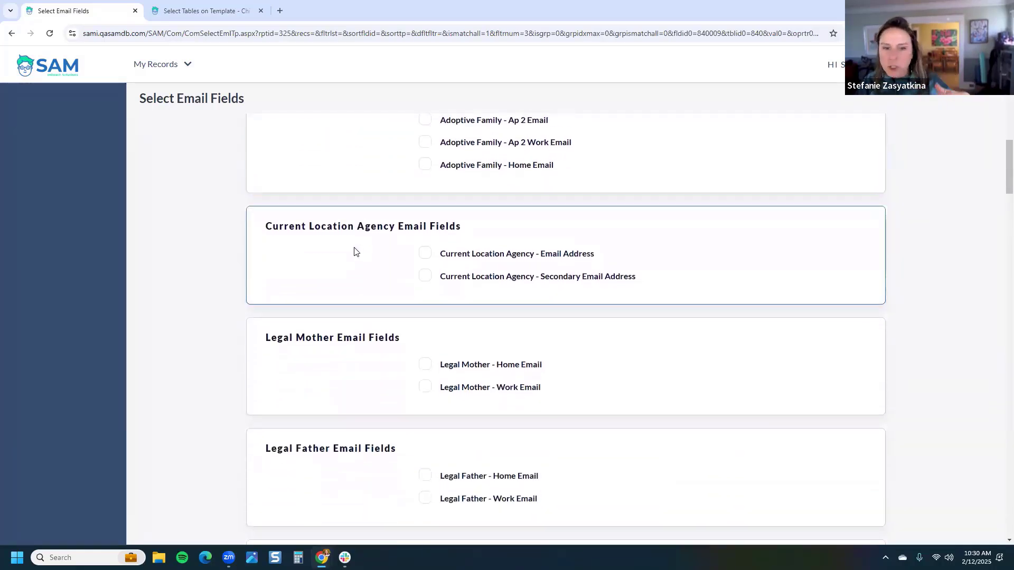
{"action": "scroll", "coordinate": [355, 252], "scroll_direction": "down", "scroll_amount": 5}
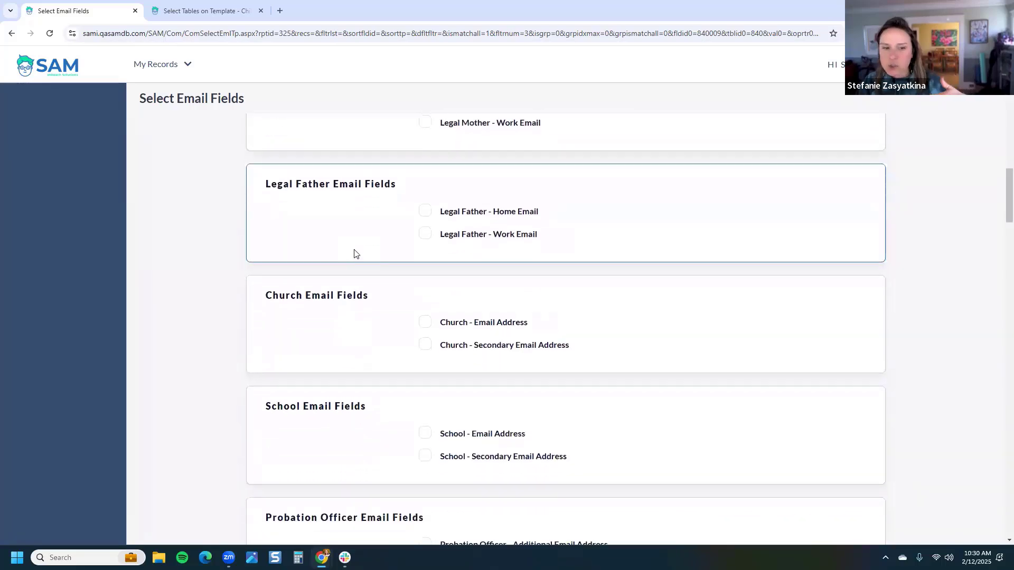
Select Agency Case Worker - Work Email as the recipient email field for the bulk email
{"action": "scroll", "coordinate": [355, 253], "scroll_direction": "down", "scroll_amount": 4}
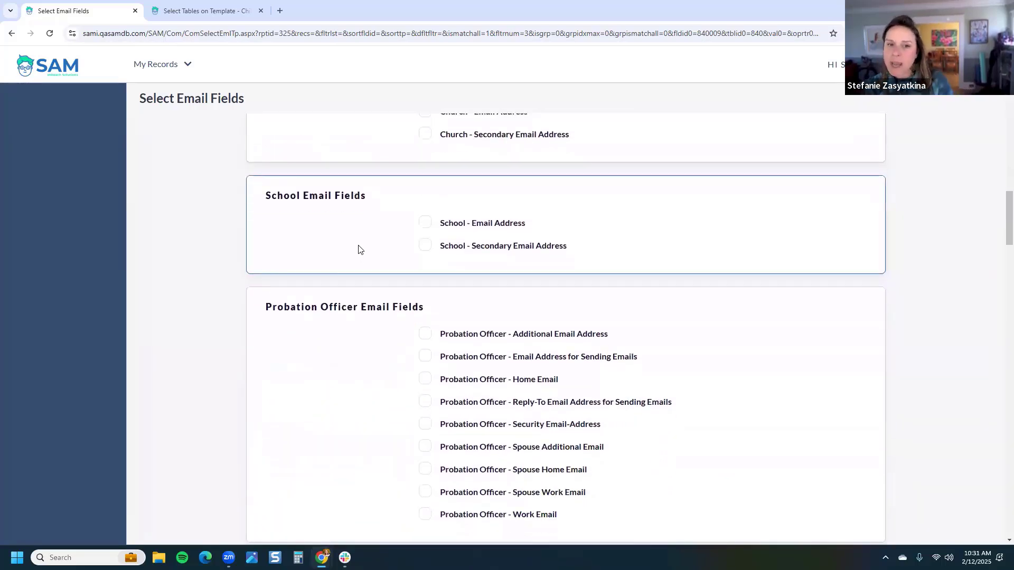
{"action": "scroll", "coordinate": [359, 250], "scroll_direction": "up", "scroll_amount": 19}
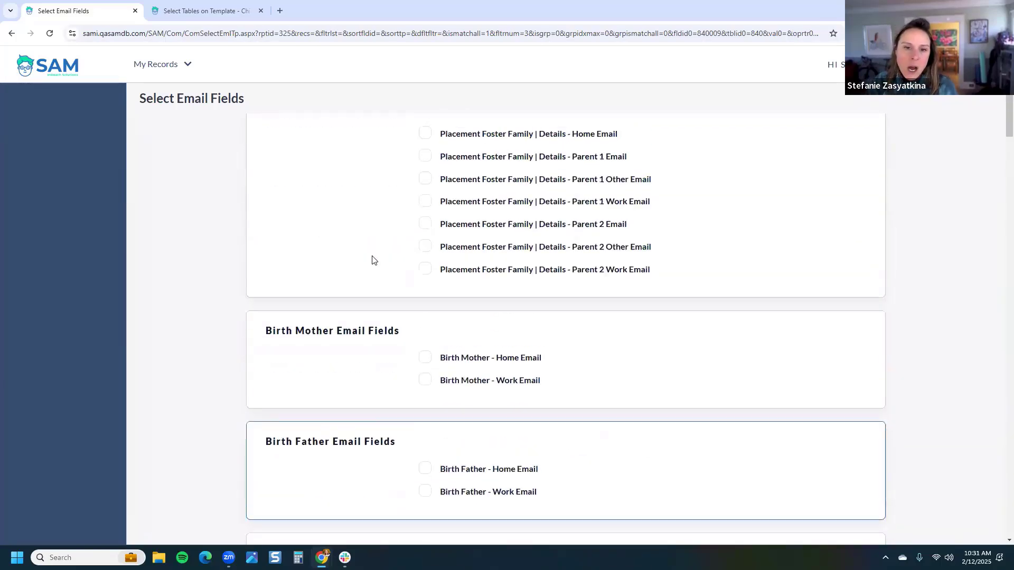
{"action": "scroll", "coordinate": [373, 260], "scroll_direction": "up", "scroll_amount": 2}
{"action": "scroll", "coordinate": [385, 295], "scroll_direction": "down", "scroll_amount": 20}
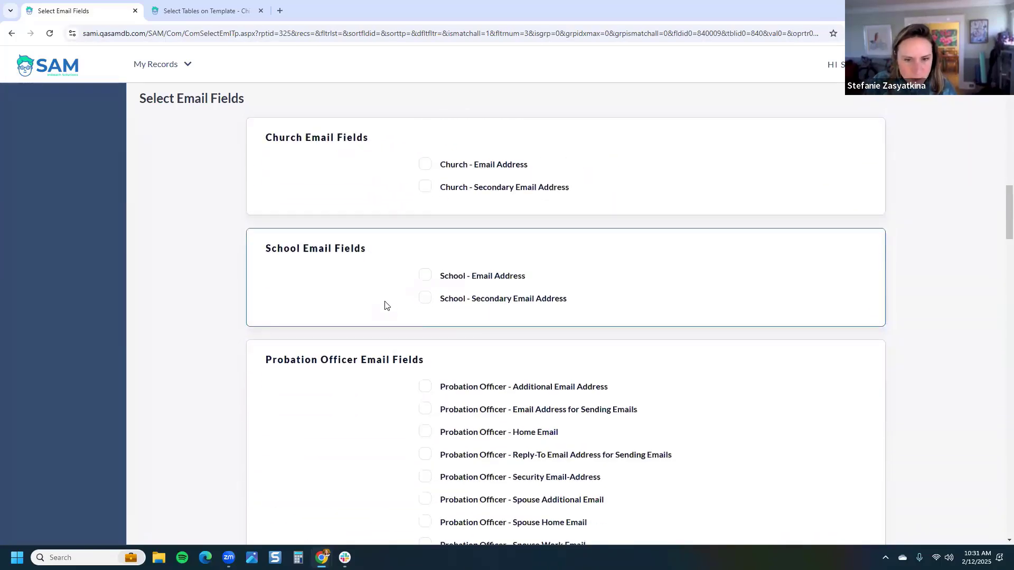
{"action": "scroll", "coordinate": [392, 309], "scroll_direction": "down", "scroll_amount": 20}
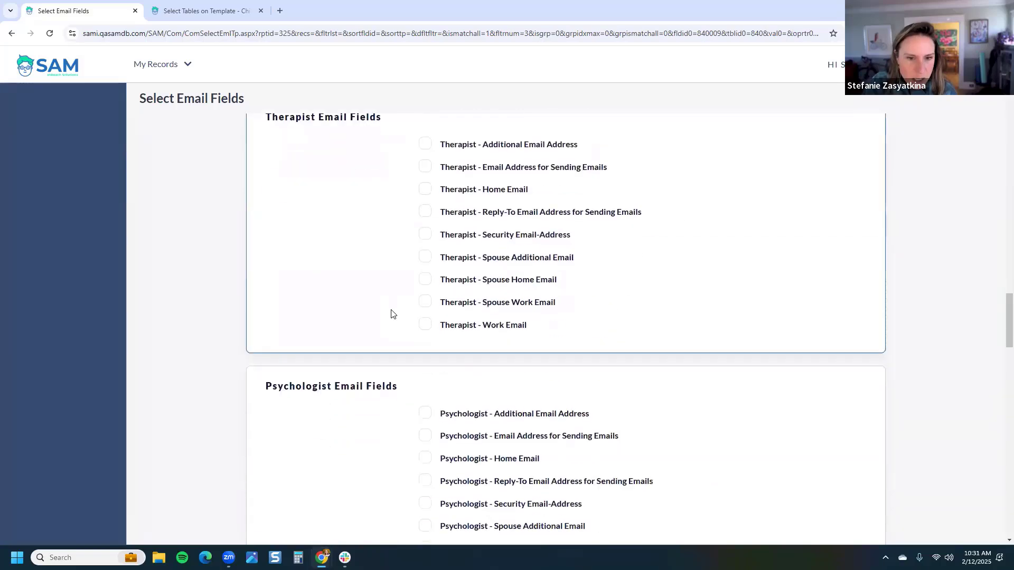
{"action": "scroll", "coordinate": [392, 311], "scroll_direction": "down", "scroll_amount": 13}
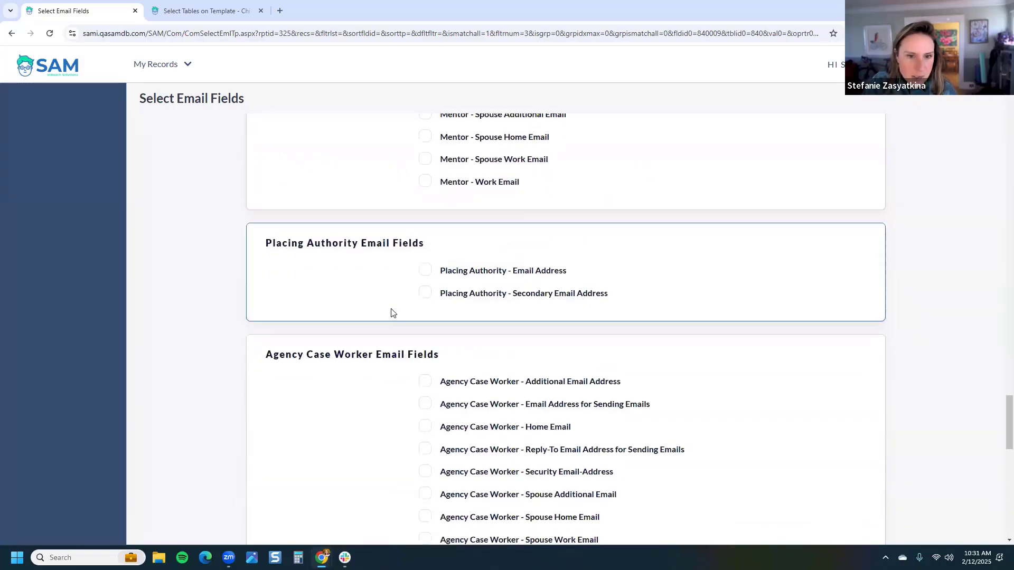
{"action": "scroll", "coordinate": [422, 327], "scroll_direction": "down", "scroll_amount": 5}
{"action": "left_click", "coordinate": [507, 298]}
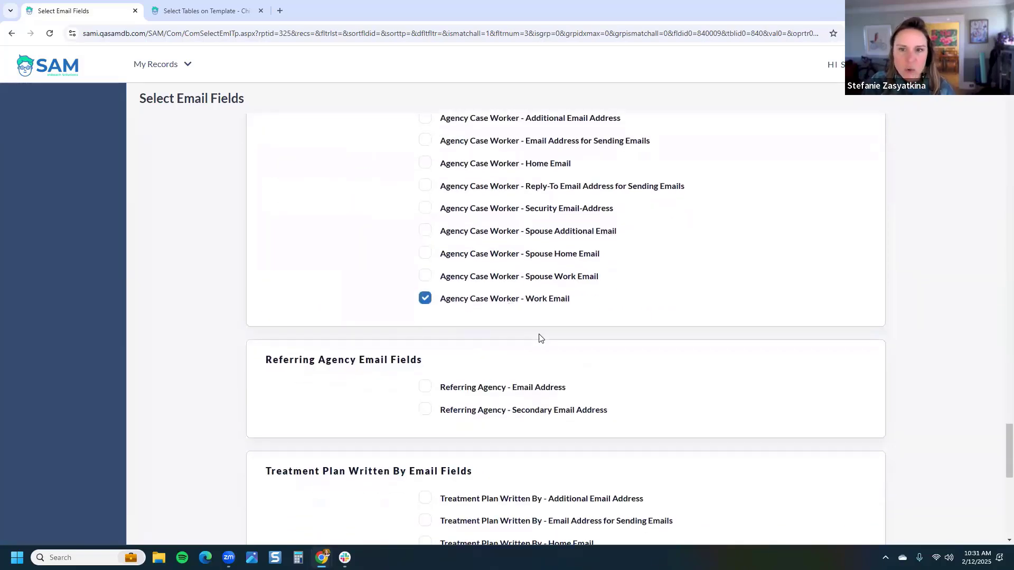
{"action": "scroll", "coordinate": [628, 368], "scroll_direction": "up", "scroll_amount": 2}
{"action": "left_click_drag", "start_coordinate": [618, 388], "coordinate": [445, 222]}
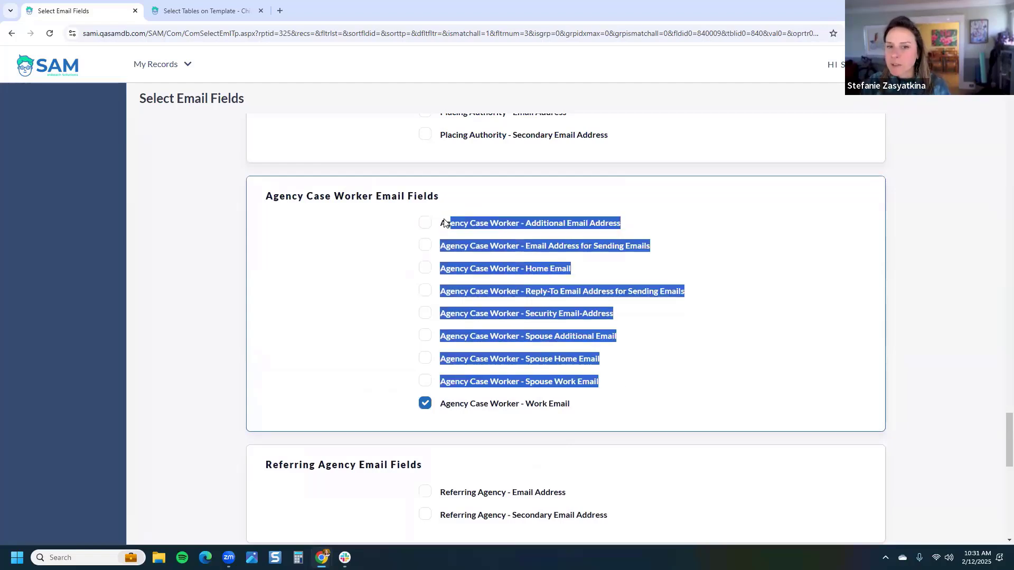
{"action": "left_click", "coordinate": [486, 196]}
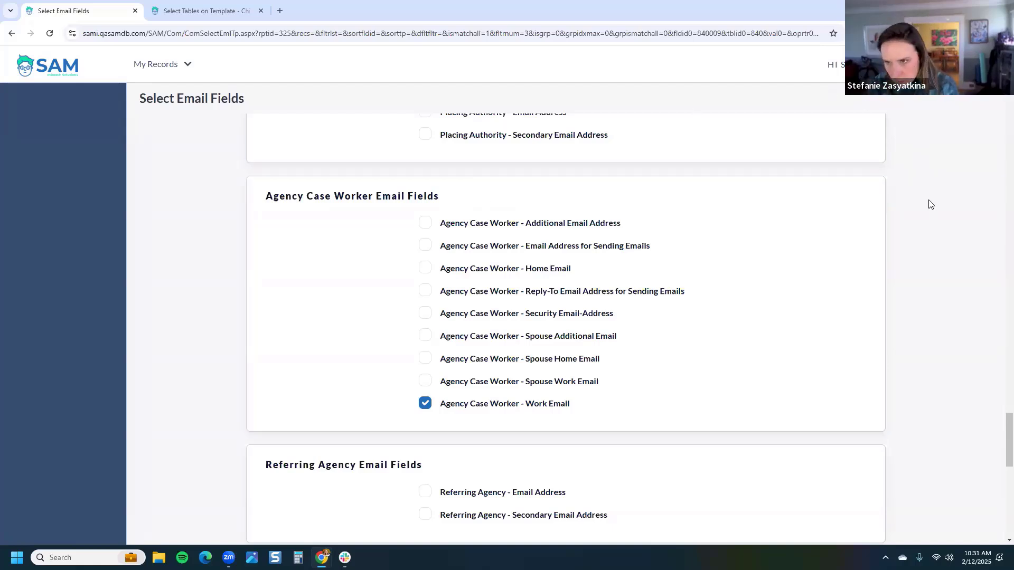
Save the email field selection and confirm the listed recipients of the bulk email
{"action": "scroll", "coordinate": [935, 283], "scroll_direction": "down", "scroll_amount": 10}
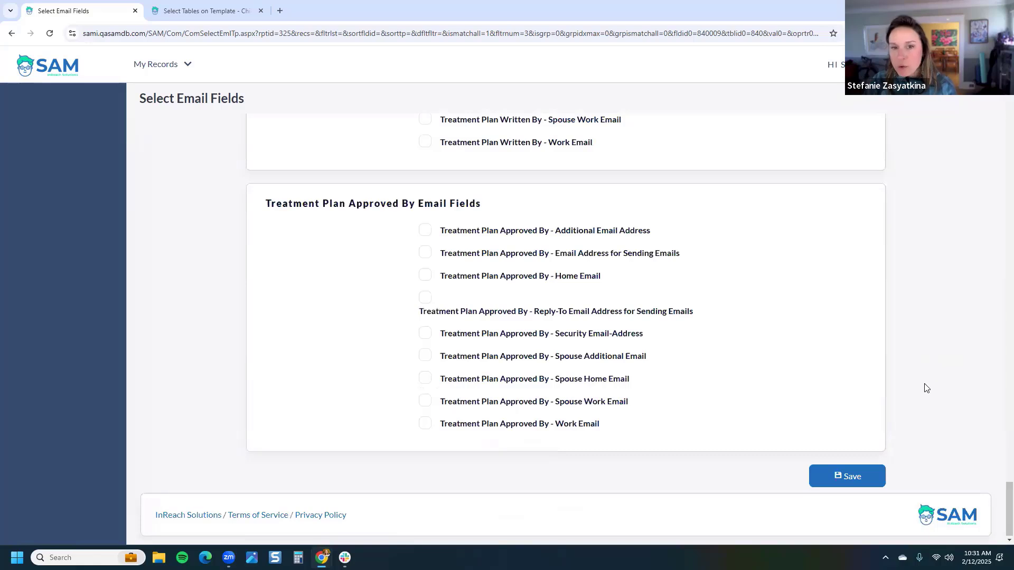
{"action": "left_click", "coordinate": [864, 481]}
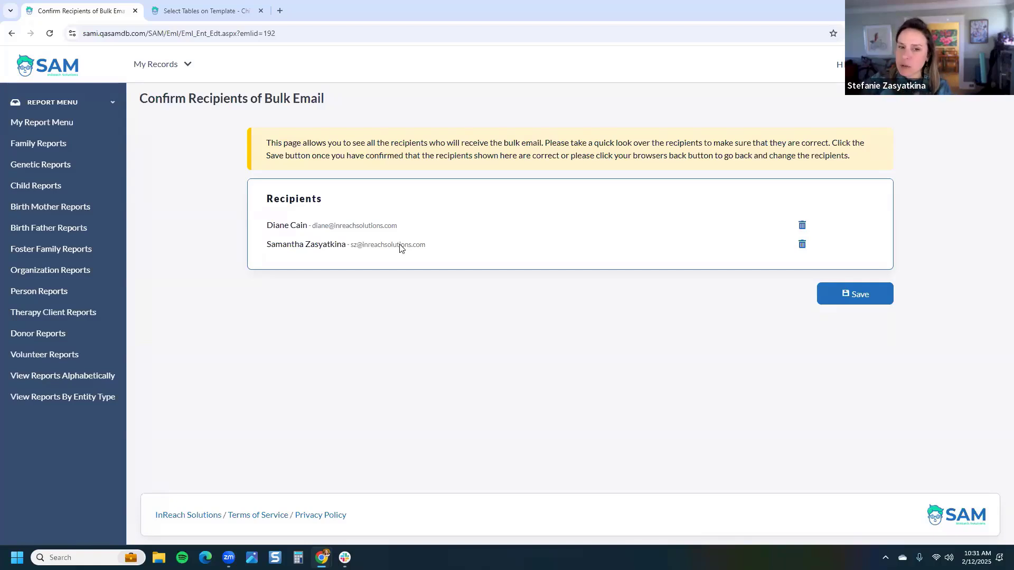
{"action": "left_click", "coordinate": [867, 298]}
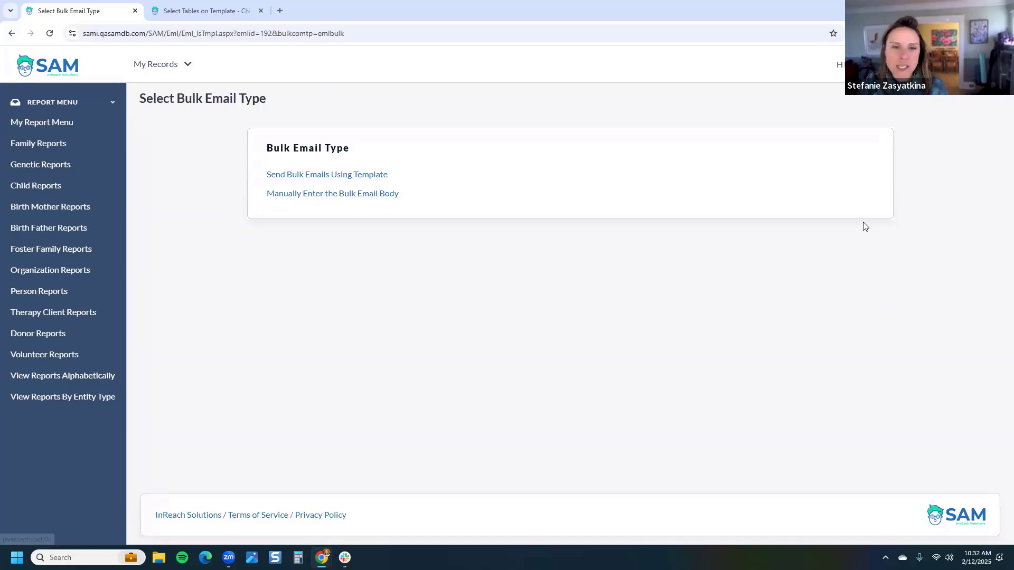
Choose to send the bulk email using a template and pick Child Discharged from the multi-record templates
{"action": "left_click", "coordinate": [361, 180]}
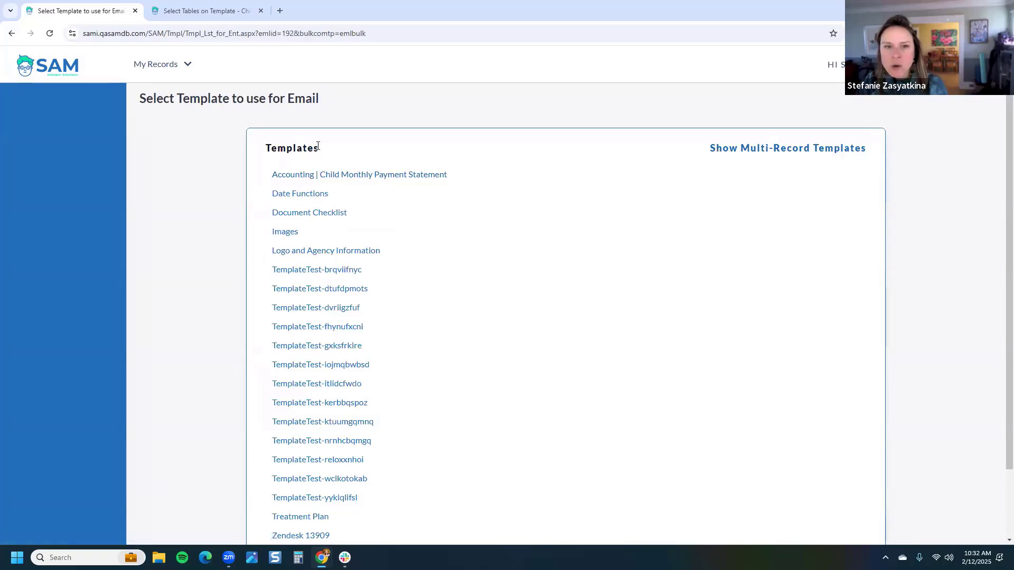
{"action": "left_click_drag", "start_coordinate": [288, 149], "coordinate": [266, 150]}
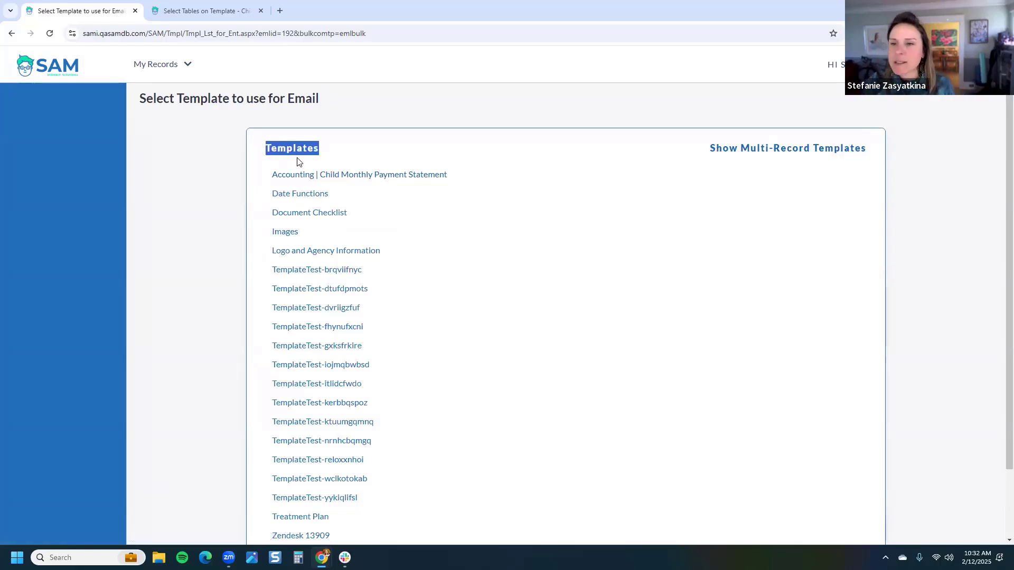
{"action": "left_click", "coordinate": [769, 150]}
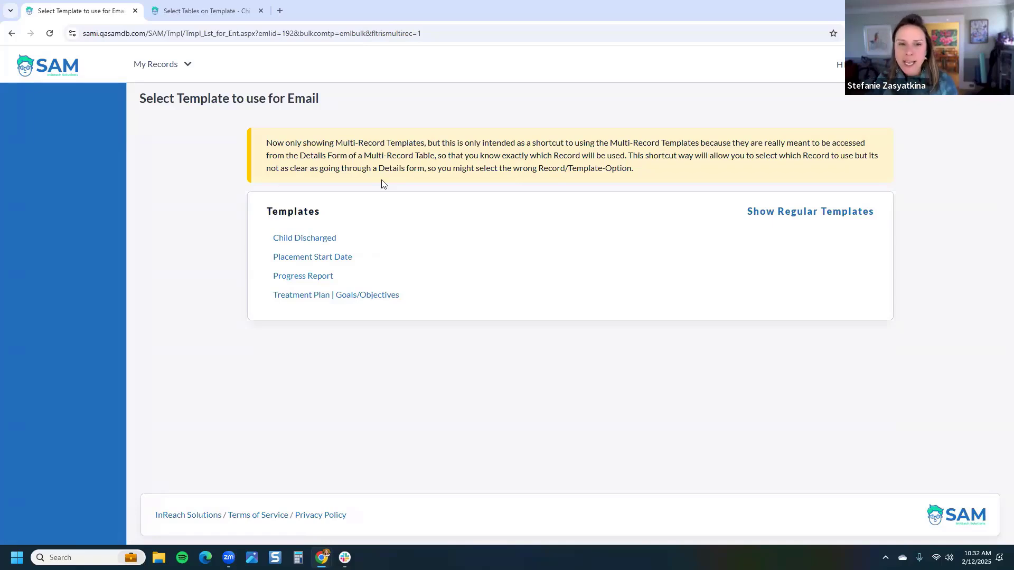
{"action": "left_click", "coordinate": [315, 241]}
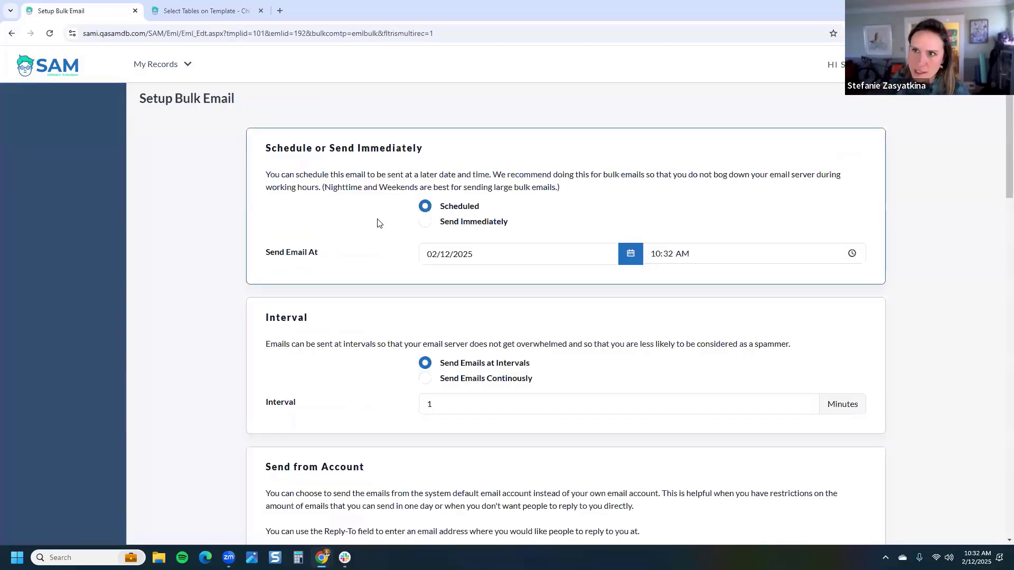
Set the bulk email to Send Immediately instead of Scheduled
{"action": "scroll", "coordinate": [496, 148], "scroll_direction": "down", "scroll_amount": 1}
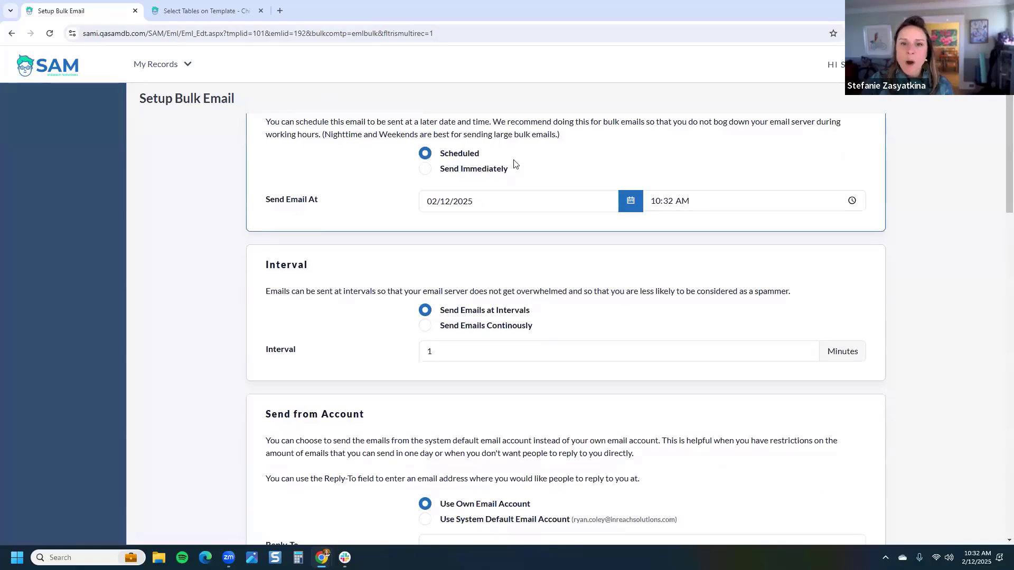
{"action": "scroll", "coordinate": [515, 164], "scroll_direction": "up", "scroll_amount": 1}
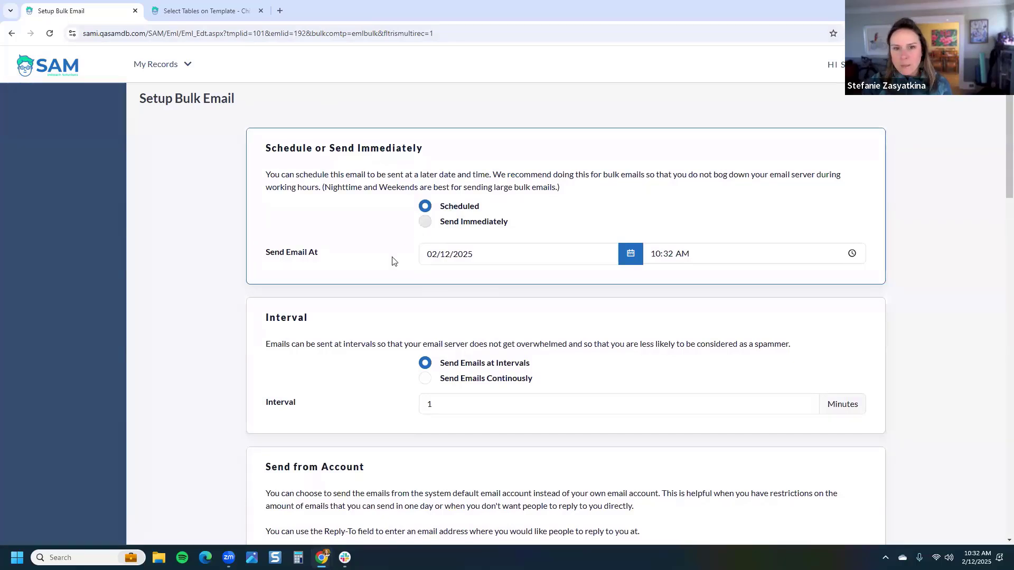
{"action": "left_click", "coordinate": [425, 222]}
Review the bulk email's interval, sending account, attachment, miscellaneous and body type options
{"action": "scroll", "coordinate": [358, 256], "scroll_direction": "down", "scroll_amount": 1}
{"action": "scroll", "coordinate": [358, 256], "scroll_direction": "down", "scroll_amount": 1}
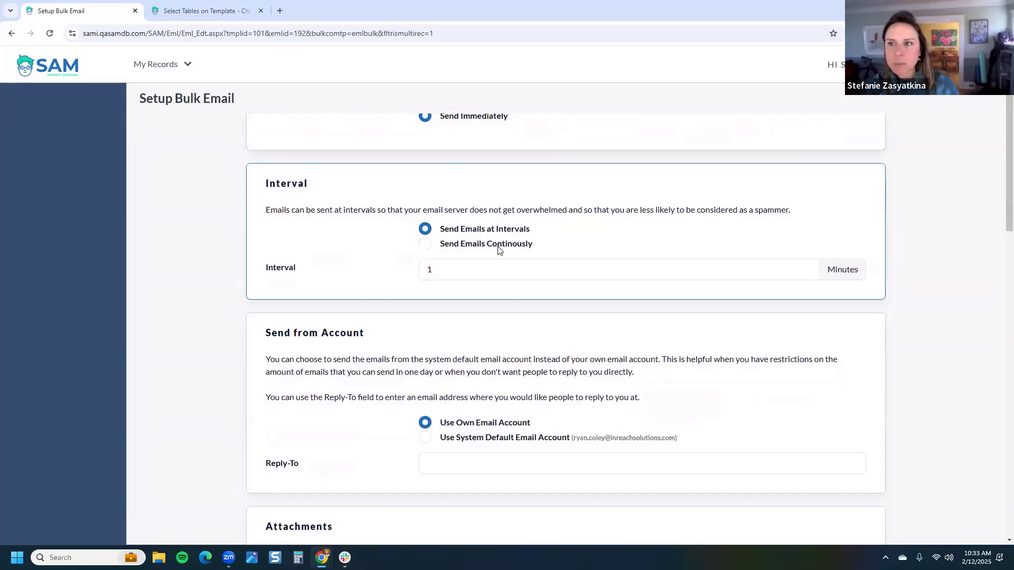
{"action": "left_click_drag", "start_coordinate": [530, 231], "coordinate": [442, 236]}
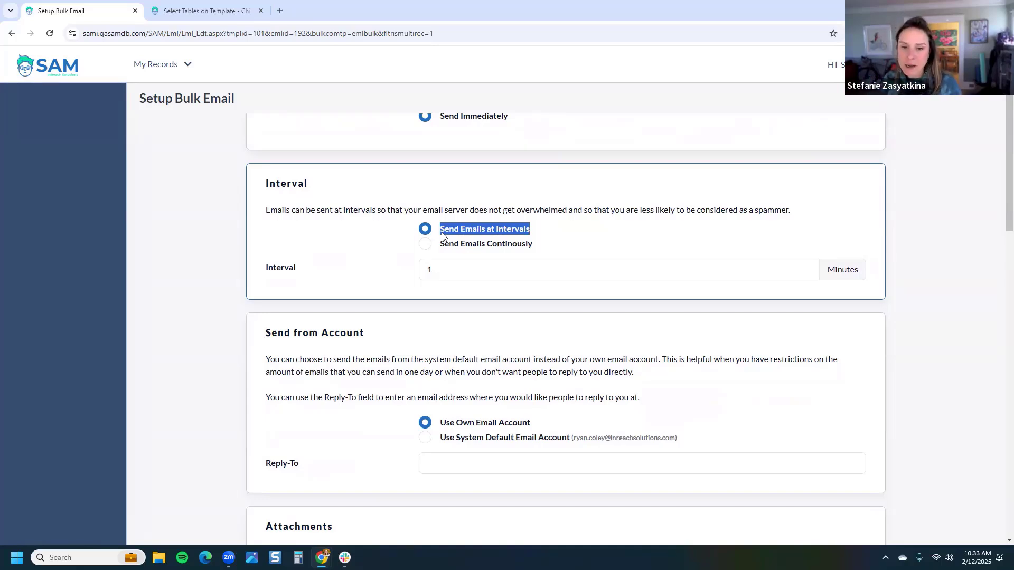
{"action": "left_click", "coordinate": [386, 258]}
{"action": "scroll", "coordinate": [410, 261], "scroll_direction": "down", "scroll_amount": 3}
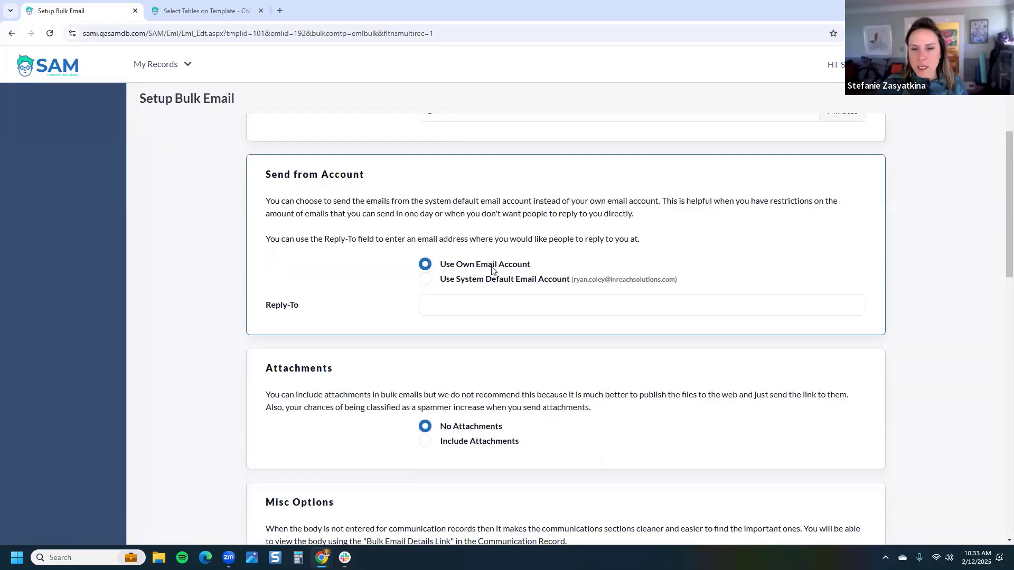
{"action": "scroll", "coordinate": [488, 271], "scroll_direction": "down", "scroll_amount": 1}
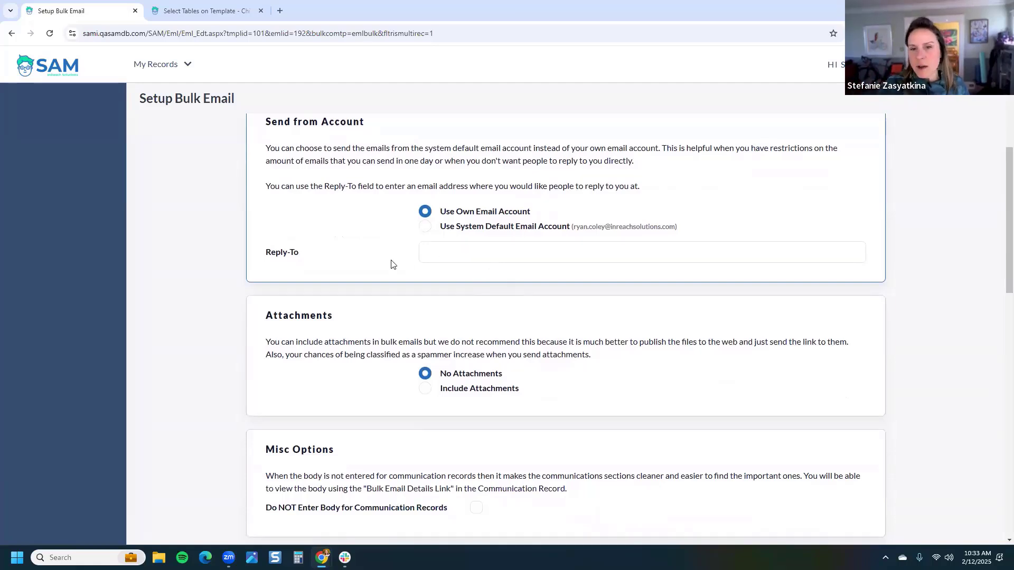
{"action": "scroll", "coordinate": [386, 258], "scroll_direction": "down", "scroll_amount": 2}
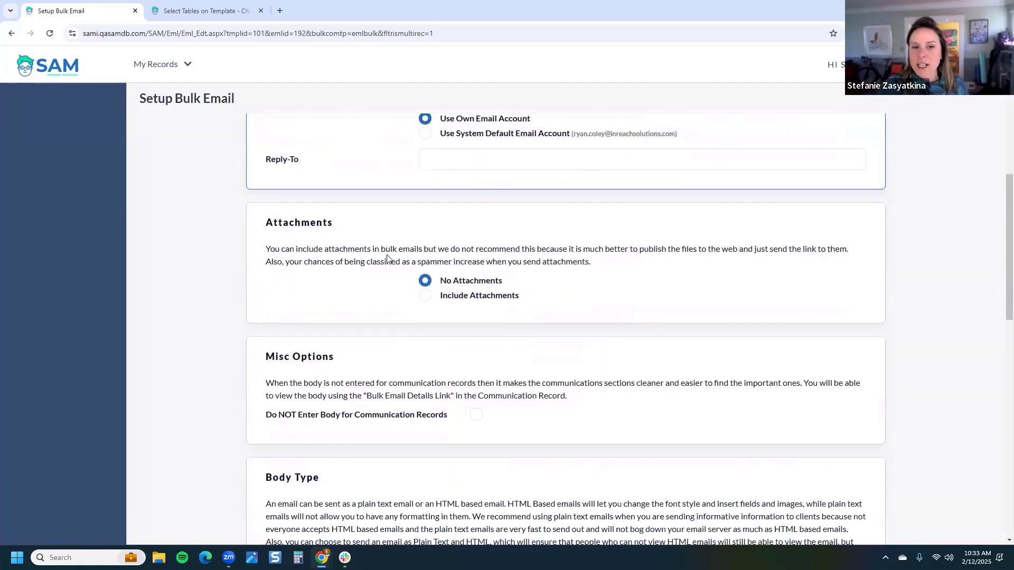
{"action": "scroll", "coordinate": [357, 259], "scroll_direction": "down", "scroll_amount": 2}
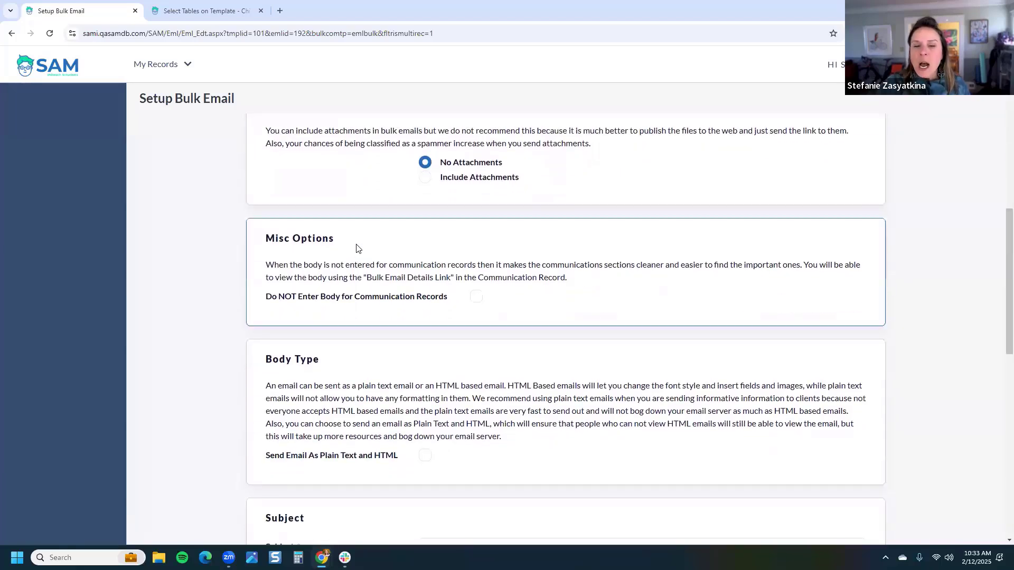
{"action": "left_click_drag", "start_coordinate": [356, 242], "coordinate": [268, 249]}
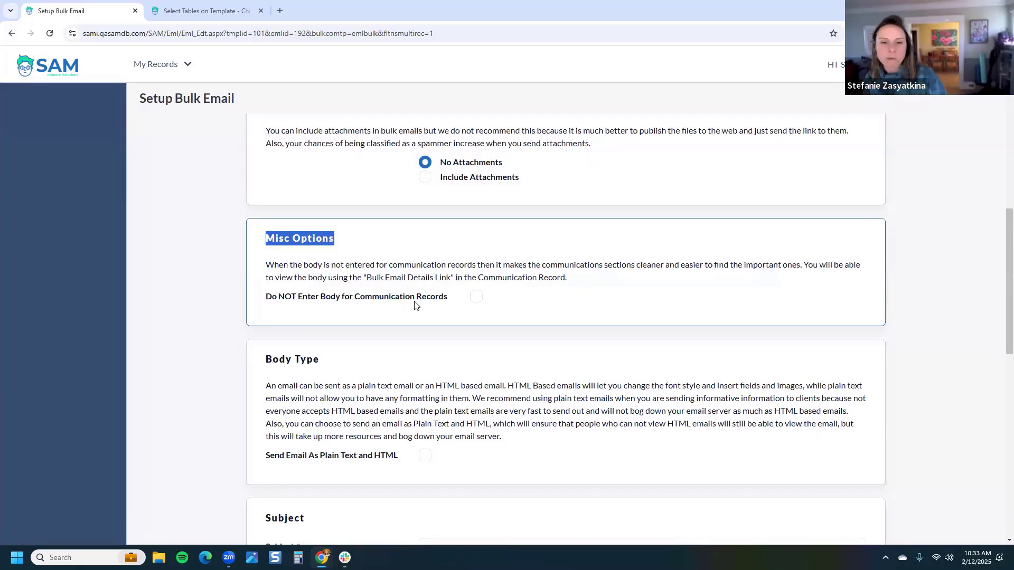
{"action": "scroll", "coordinate": [370, 305], "scroll_direction": "down", "scroll_amount": 3}
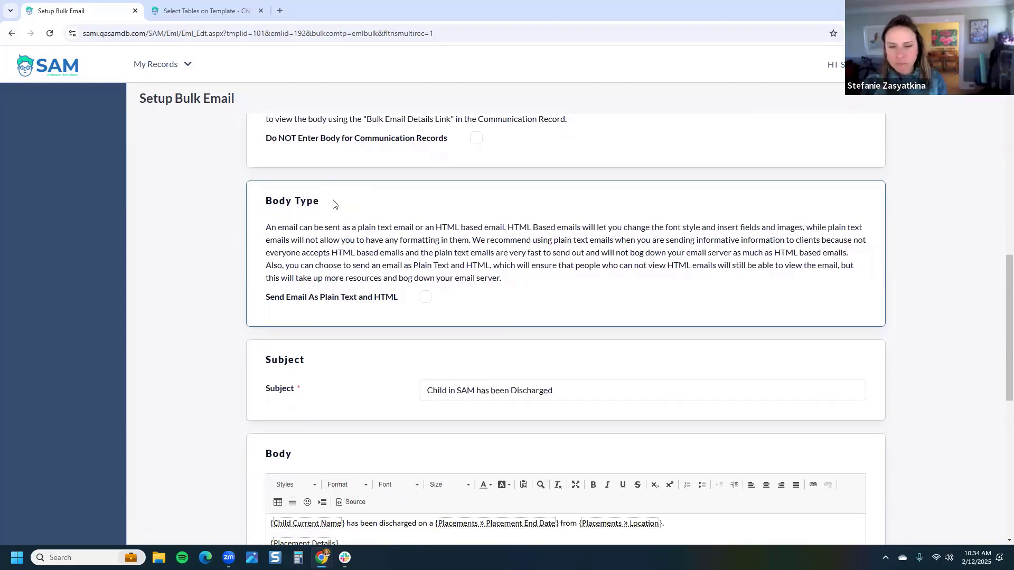
Add the line "Add more info if needed." below the Placement Details field in the email body and save to send the bulk email
{"action": "scroll", "coordinate": [333, 204], "scroll_direction": "down", "scroll_amount": 4}
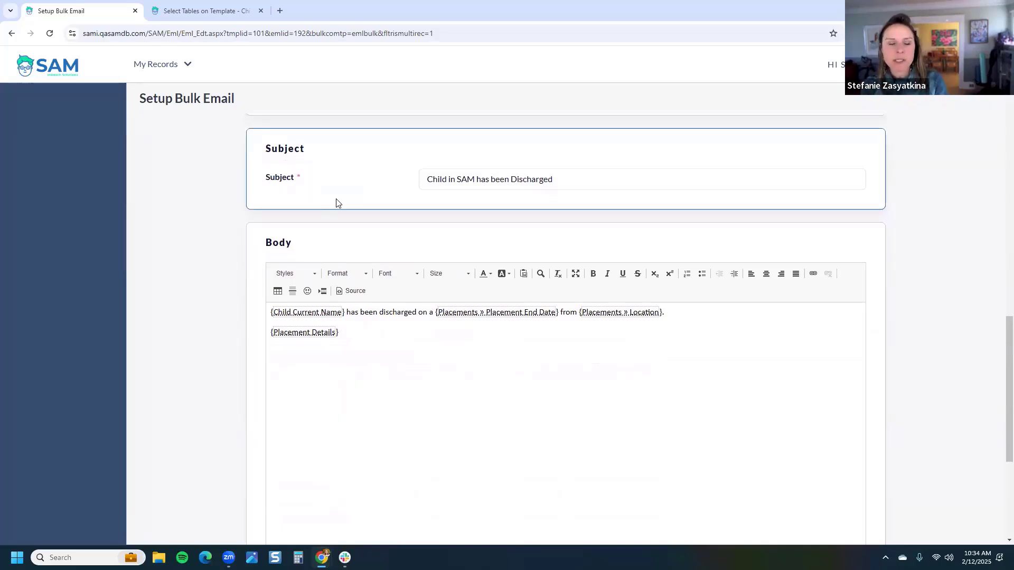
{"action": "left_click", "coordinate": [540, 303]}
{"action": "scroll", "coordinate": [533, 301], "scroll_direction": "down", "scroll_amount": 1}
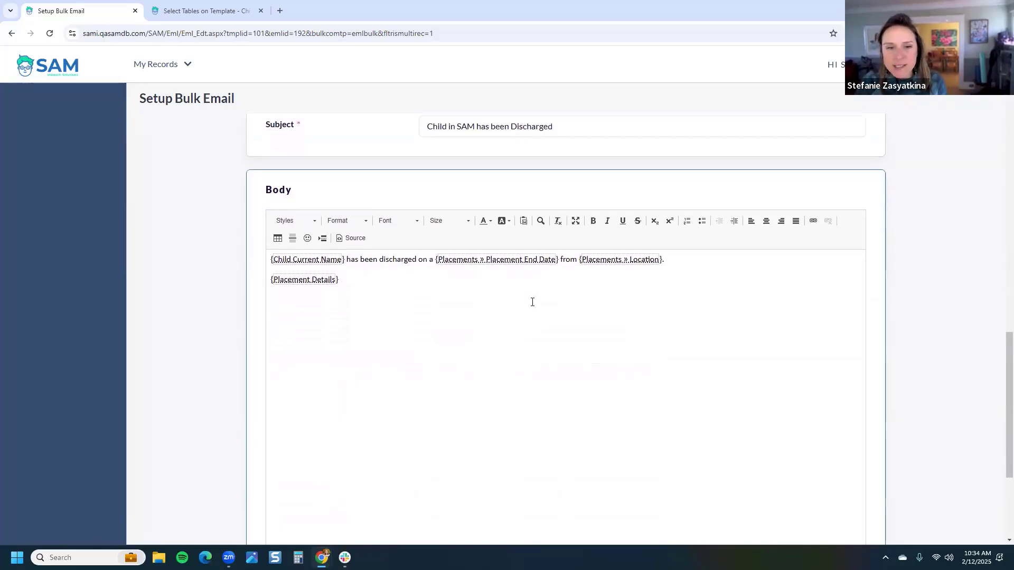
{"action": "key", "text": "Return"}
{"action": "type", "text": "Add"}
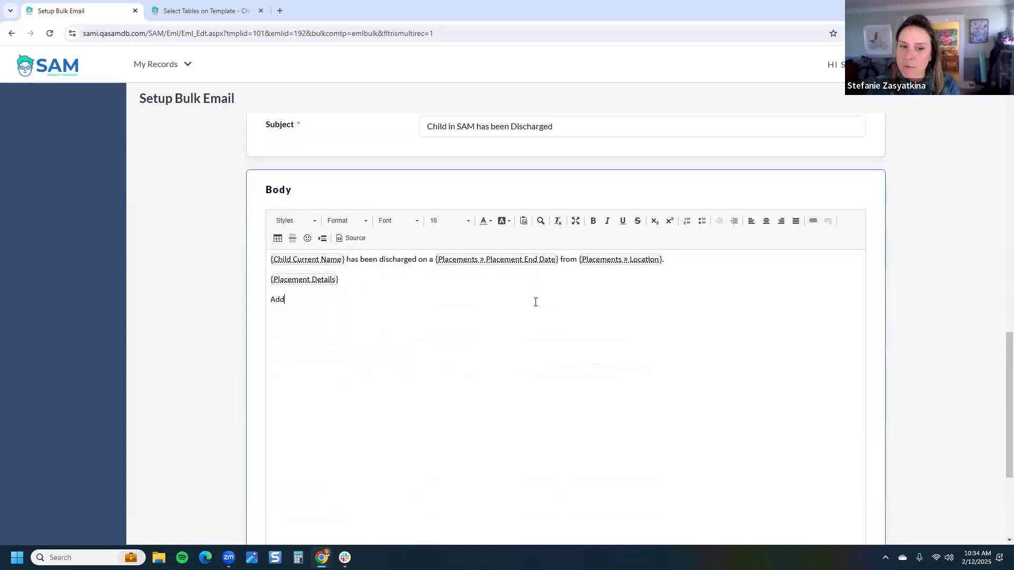
{"action": "type", "text": " more info if ne"}
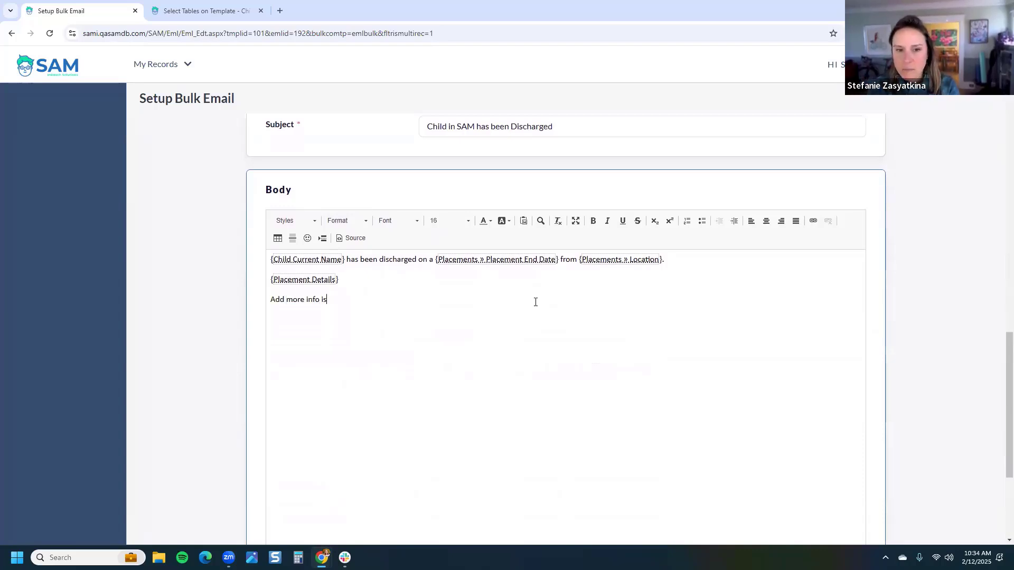
{"action": "type", "text": "eded."}
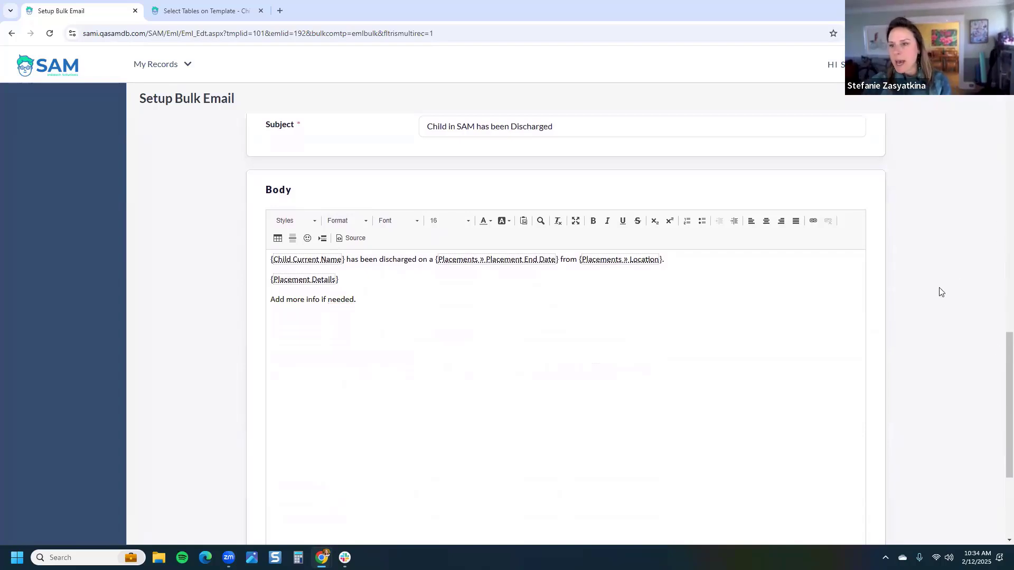
{"action": "scroll", "coordinate": [926, 301], "scroll_direction": "down", "scroll_amount": 5}
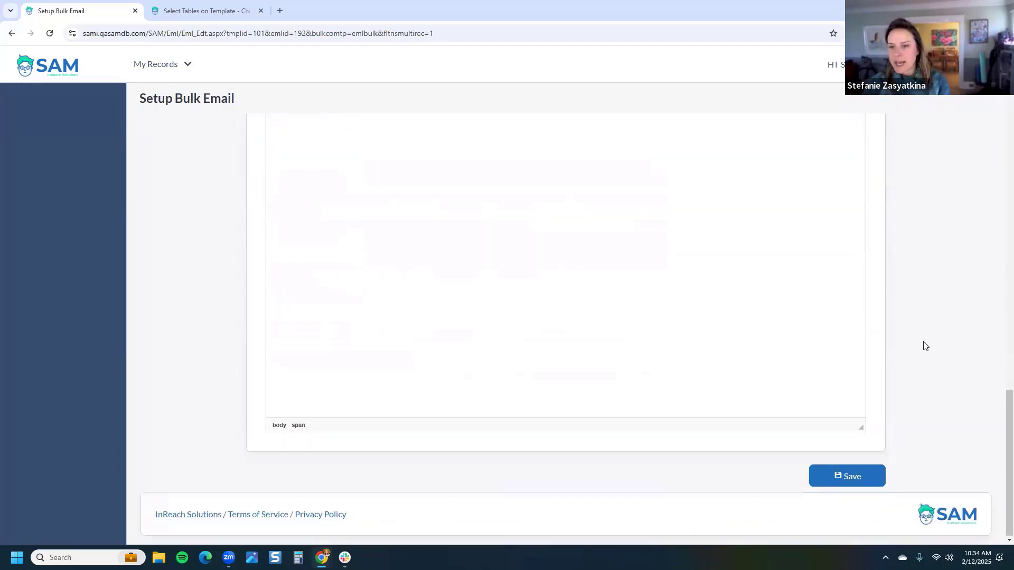
{"action": "left_click", "coordinate": [847, 477]}
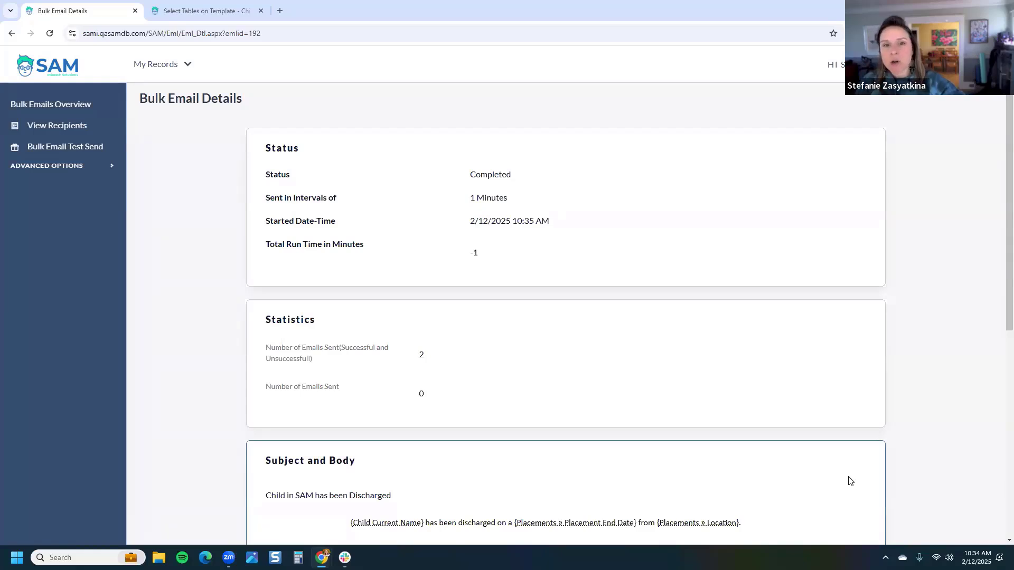
Examine the bulk email's status, subject and body, advanced details and total run time
{"action": "left_click_drag", "start_coordinate": [539, 175], "coordinate": [422, 174]}
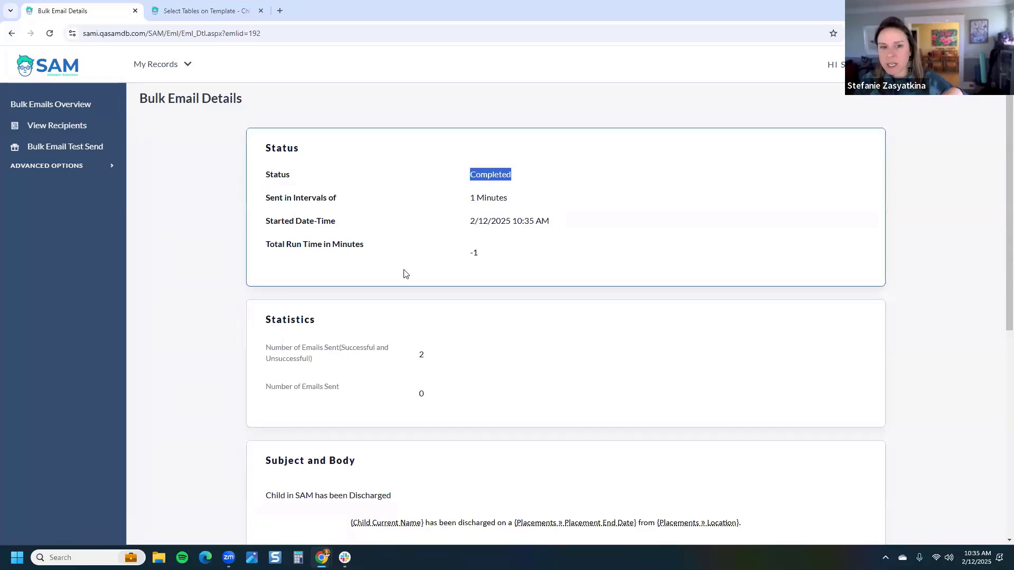
{"action": "scroll", "coordinate": [415, 267], "scroll_direction": "down", "scroll_amount": 1}
{"action": "scroll", "coordinate": [414, 267], "scroll_direction": "down", "scroll_amount": 5}
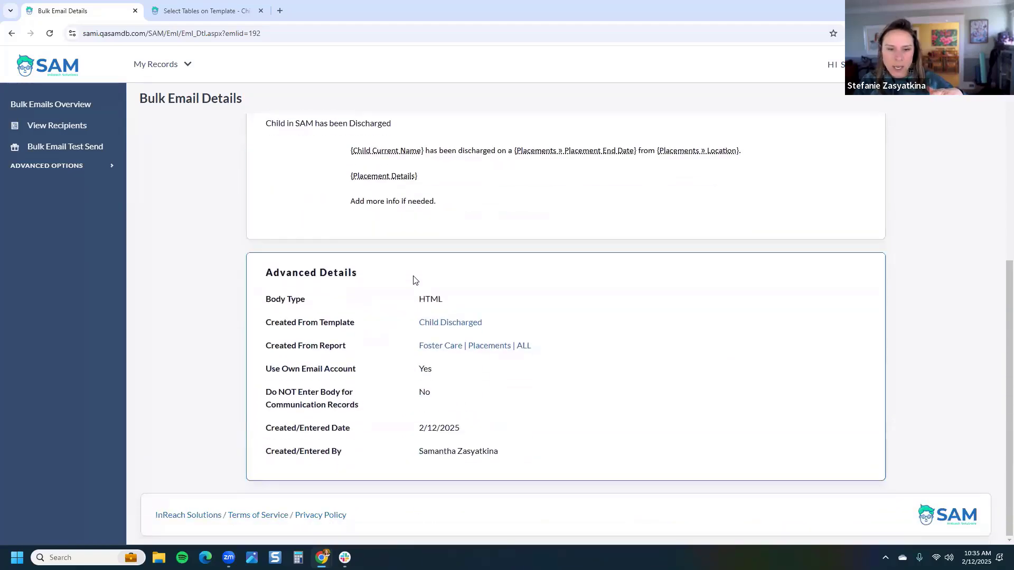
{"action": "scroll", "coordinate": [414, 279], "scroll_direction": "up", "scroll_amount": 6}
{"action": "left_click_drag", "start_coordinate": [477, 254], "coordinate": [445, 256]}
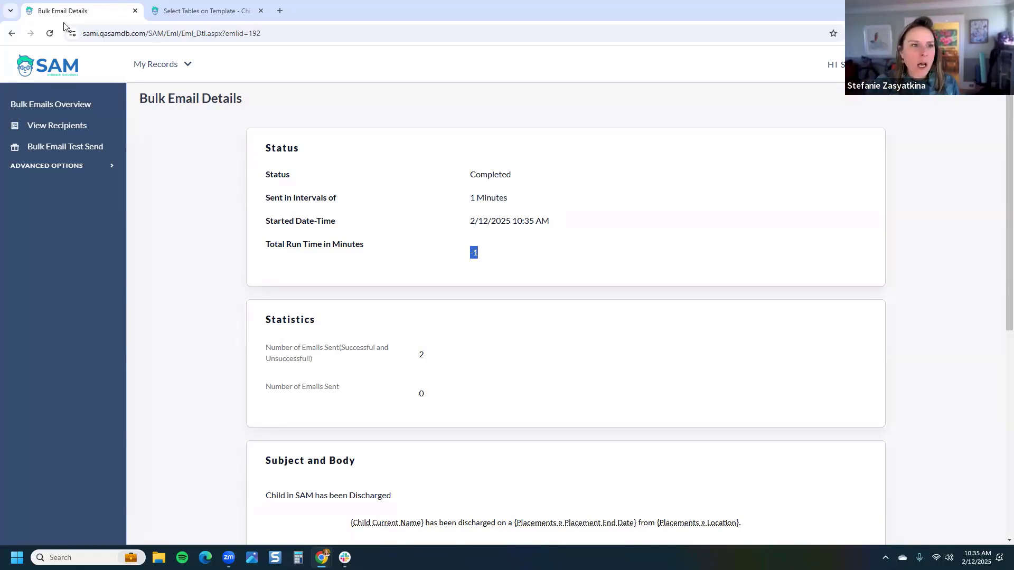
Refresh the bulk email details and check the sending account and authentication method in the user's email settings
{"action": "left_click", "coordinate": [50, 34]}
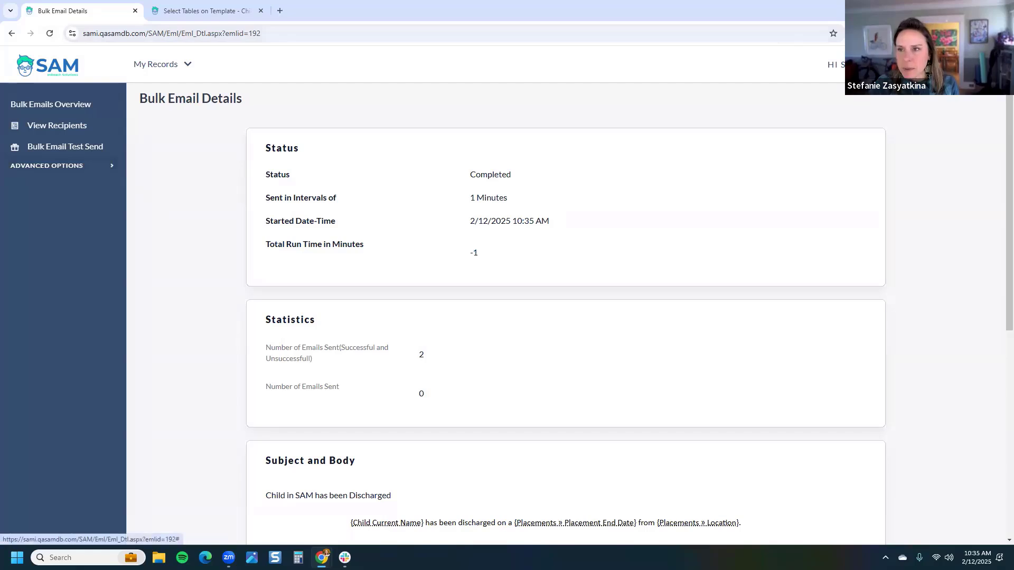
{"action": "left_click", "coordinate": [839, 65]}
{"action": "right_click", "coordinate": [872, 140]}
{"action": "left_click", "coordinate": [900, 145]}
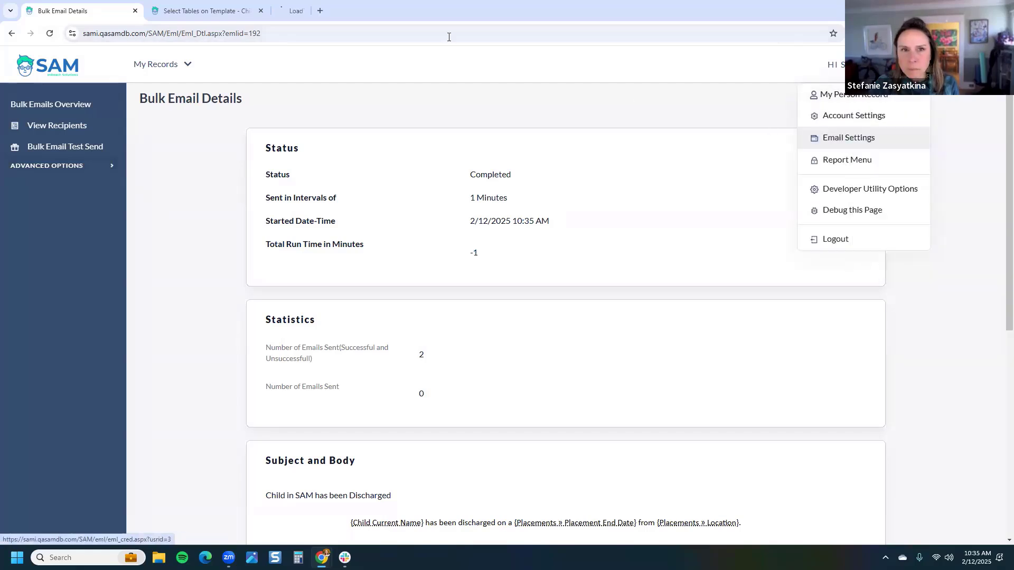
{"action": "left_click", "coordinate": [327, 11]}
{"action": "scroll", "coordinate": [387, 172], "scroll_direction": "down", "scroll_amount": 2}
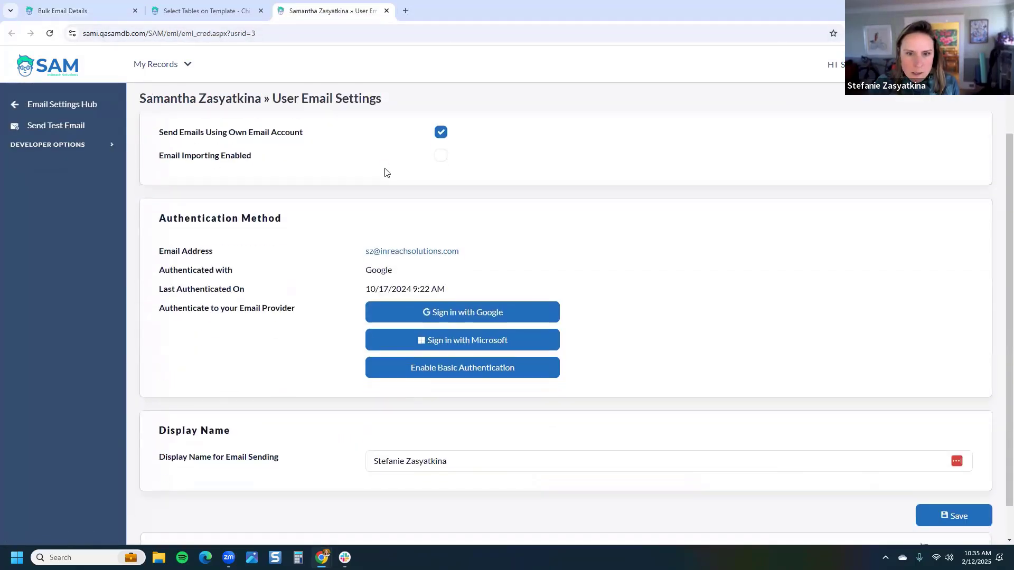
{"action": "left_click", "coordinate": [387, 11]}
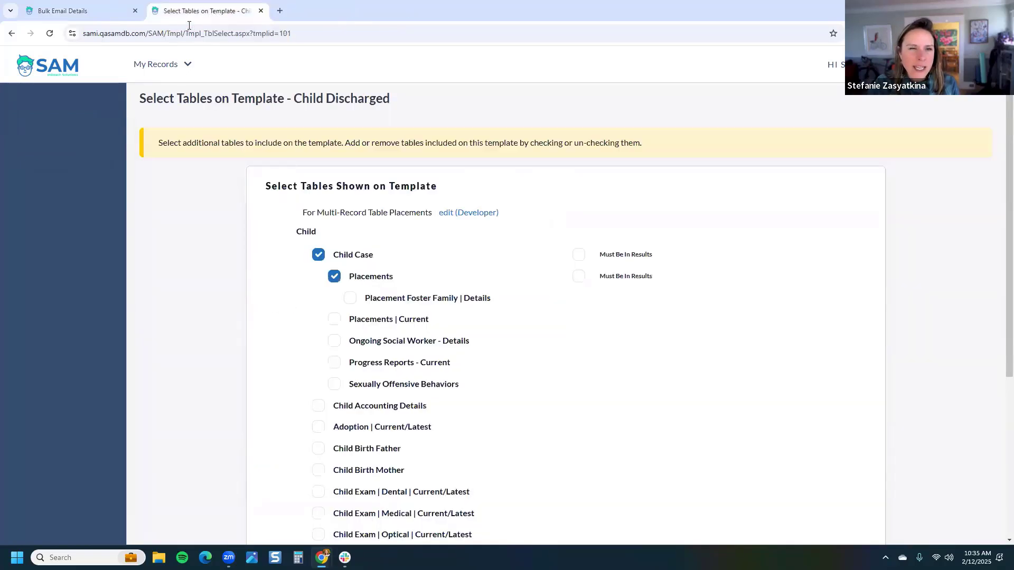
{"action": "left_click", "coordinate": [83, 9]}
{"action": "left_click", "coordinate": [222, 274]}
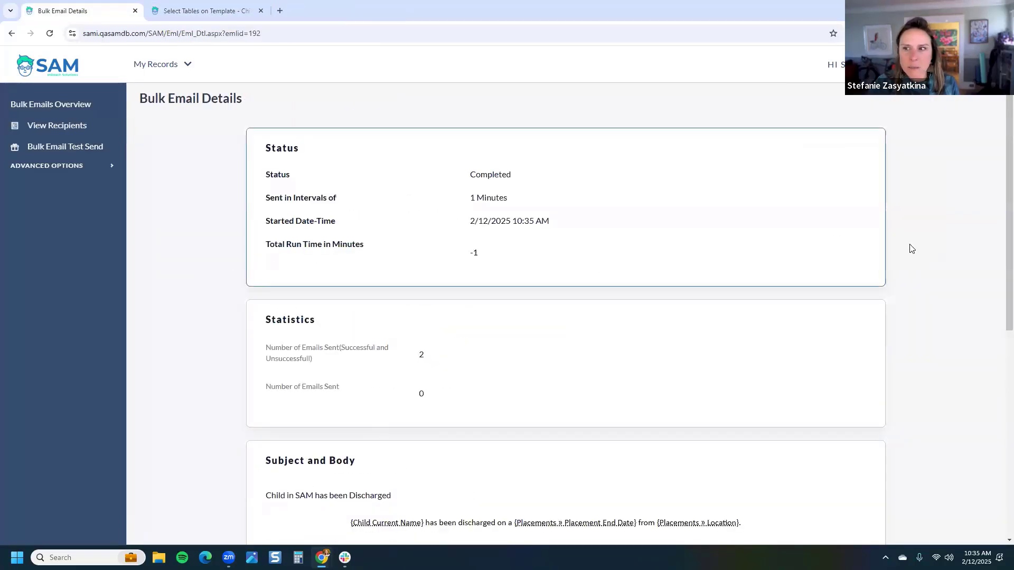
Examine the bulk email's sent-email statistics, subject and body, and advanced details
{"action": "scroll", "coordinate": [941, 257], "scroll_direction": "down", "scroll_amount": 1}
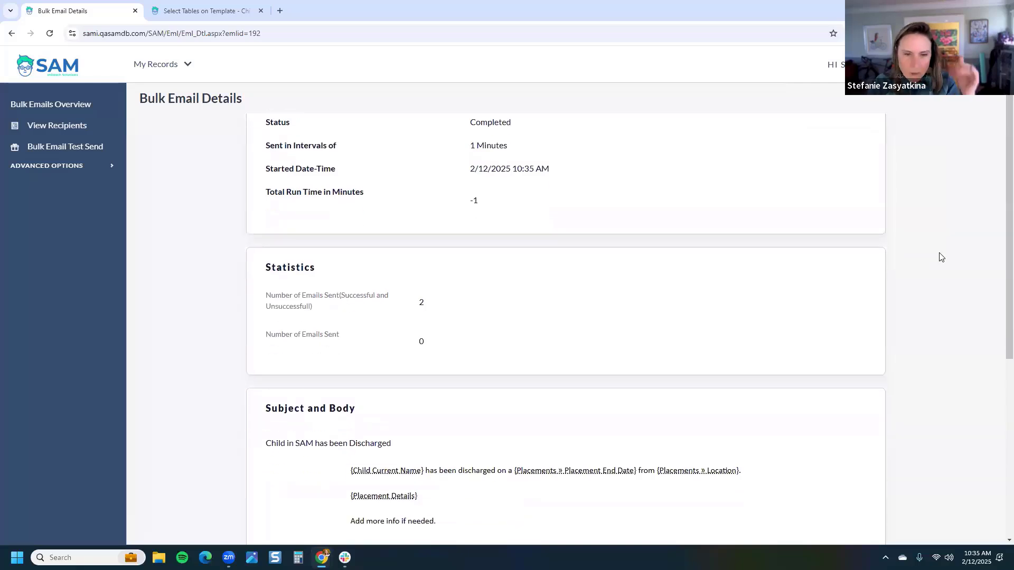
{"action": "scroll", "coordinate": [941, 257], "scroll_direction": "down", "scroll_amount": 1}
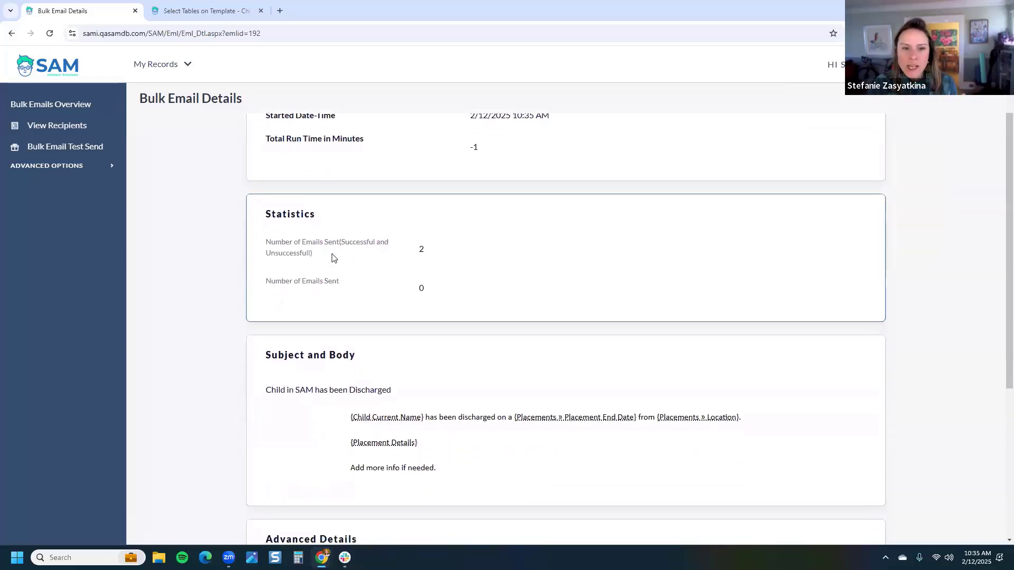
{"action": "left_click_drag", "start_coordinate": [333, 258], "coordinate": [258, 249]}
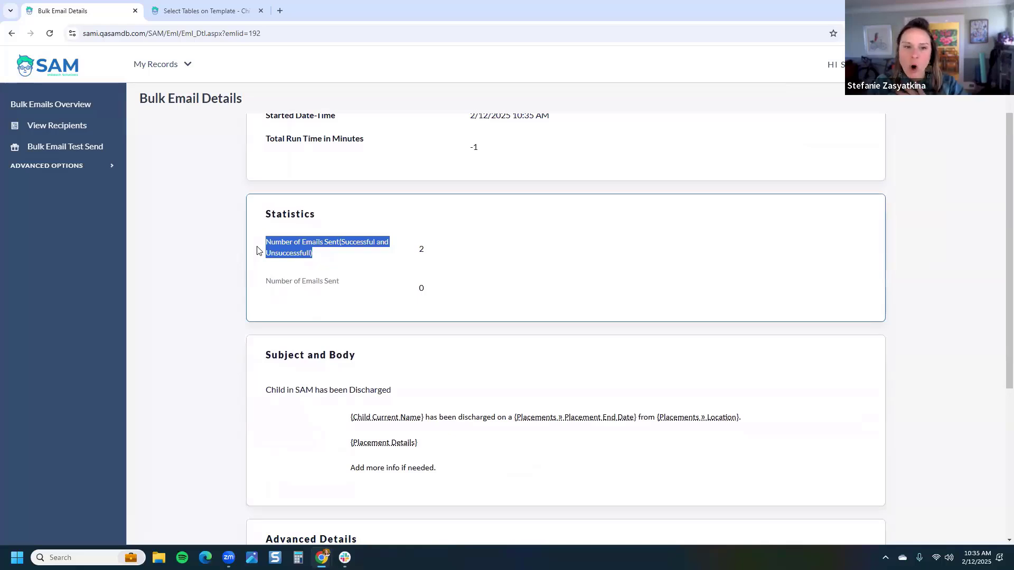
{"action": "left_click_drag", "start_coordinate": [344, 284], "coordinate": [266, 291]}
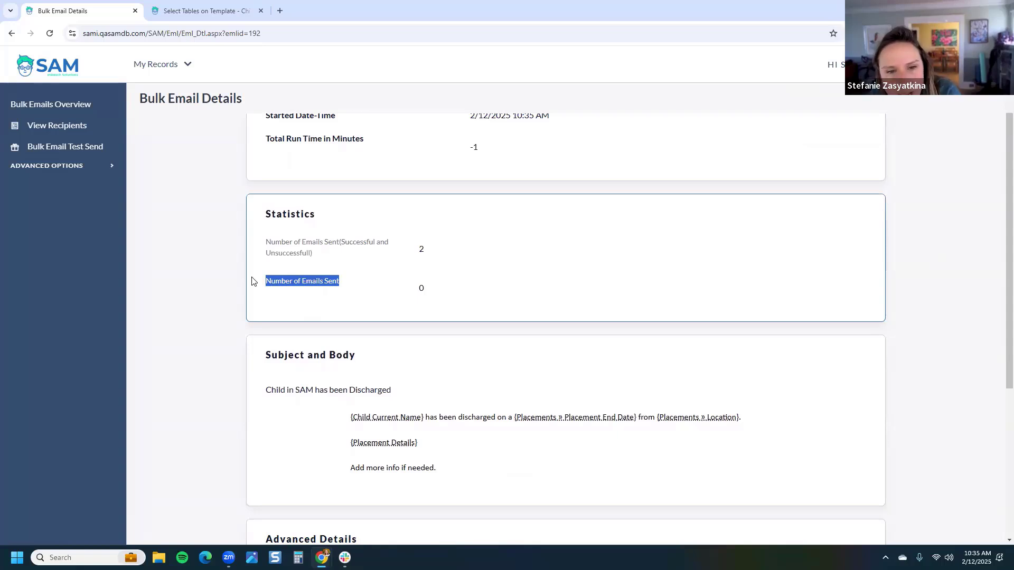
{"action": "left_click_drag", "start_coordinate": [348, 290], "coordinate": [256, 290]}
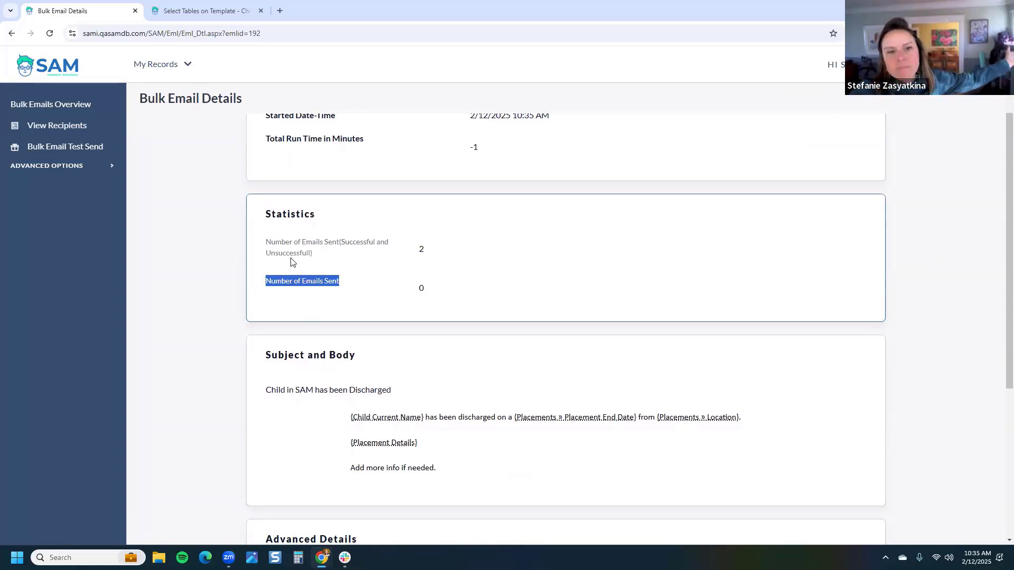
{"action": "left_click", "coordinate": [228, 256]}
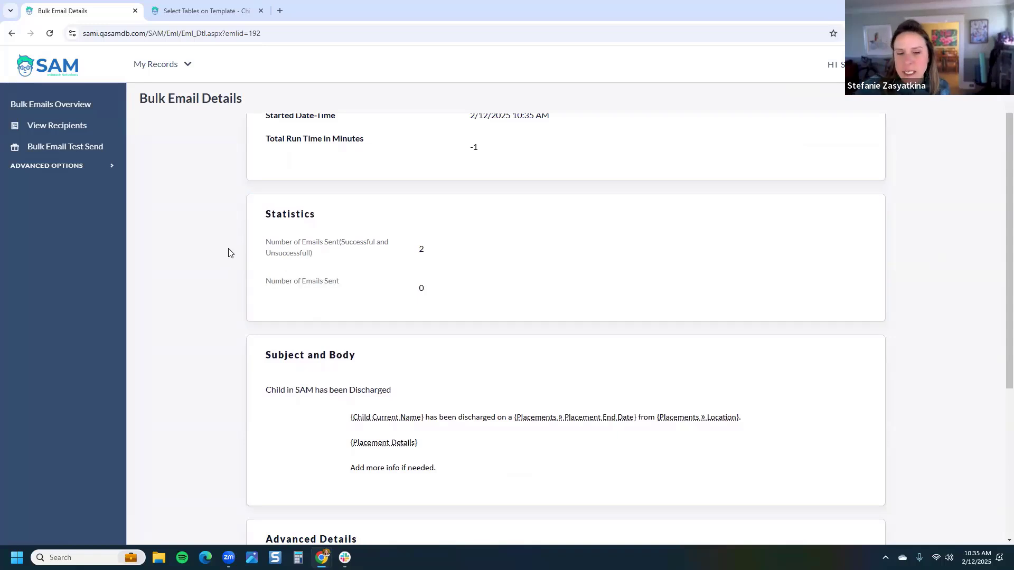
{"action": "scroll", "coordinate": [227, 252], "scroll_direction": "down", "scroll_amount": 3}
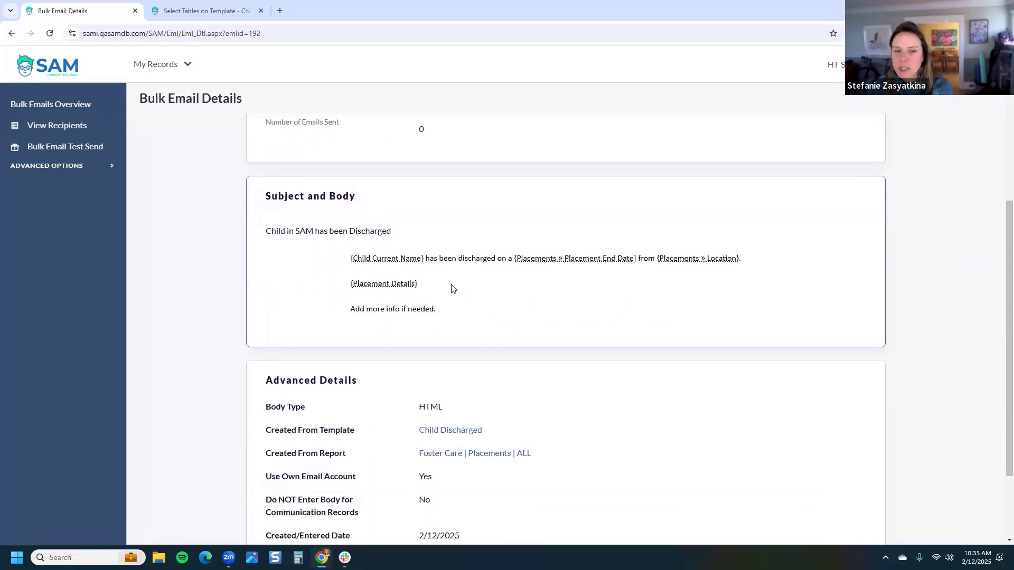
{"action": "scroll", "coordinate": [450, 287], "scroll_direction": "down", "scroll_amount": 2}
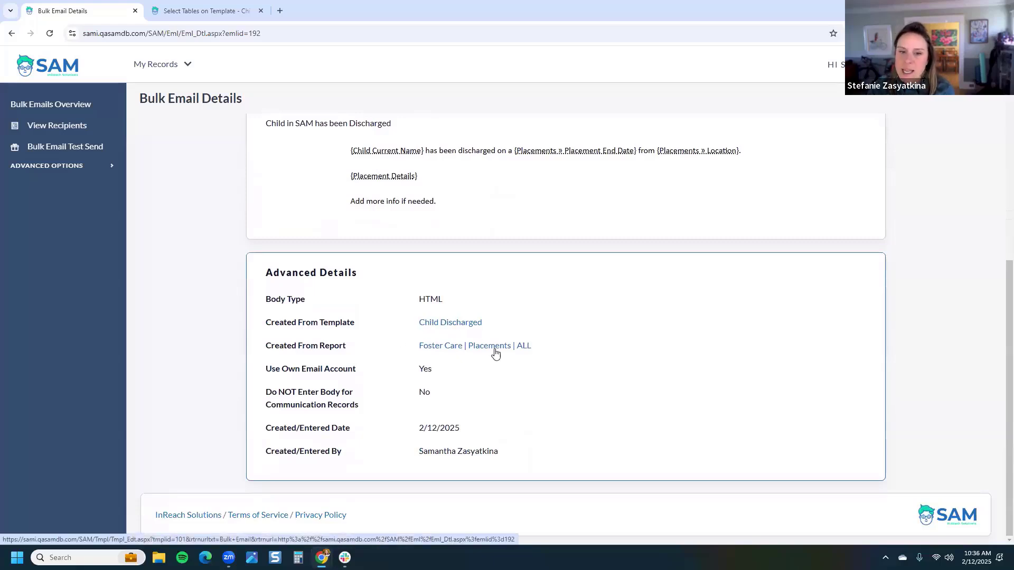
Open the Foster Care | Placements | ALL report that the bulk email was created from in a new browser tab
{"action": "right_click", "coordinate": [530, 352]}
{"action": "left_click", "coordinate": [559, 360]}
{"action": "left_click", "coordinate": [326, 10]}
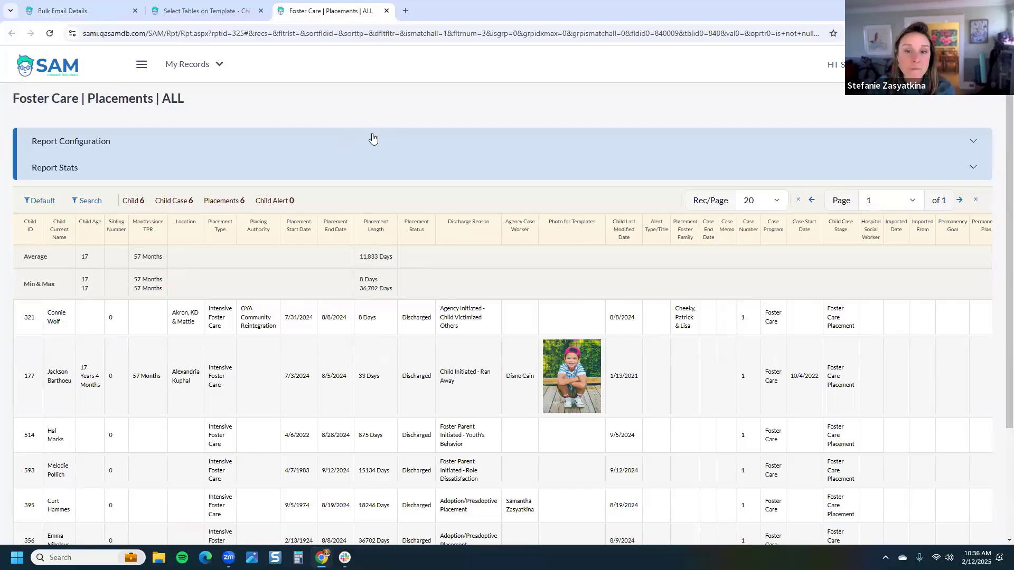
Open the first listed child's form in a new window, check the child's communications and return to the child record
{"action": "scroll", "coordinate": [373, 139], "scroll_direction": "down", "scroll_amount": 2}
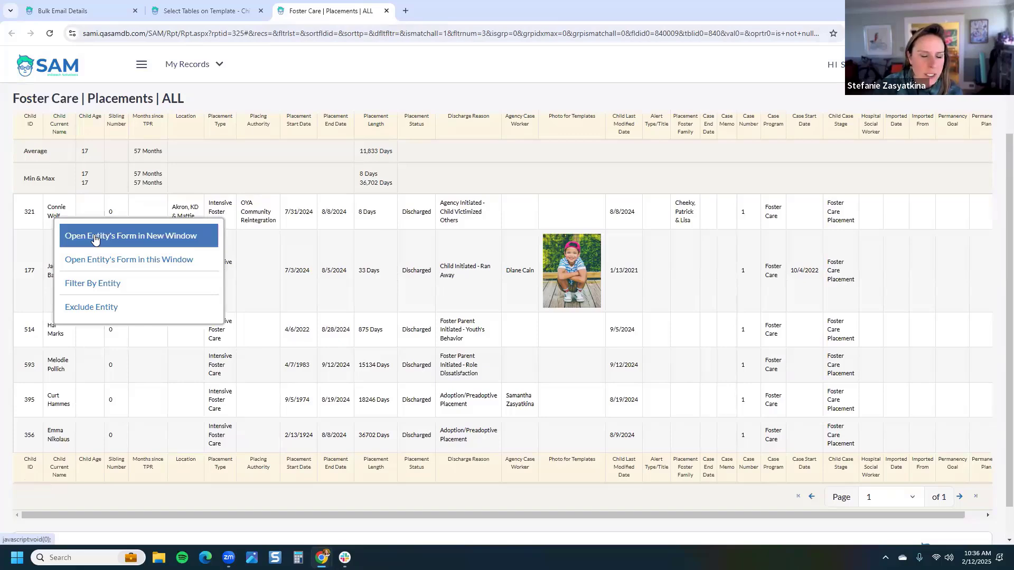
{"action": "left_click", "coordinate": [95, 237]}
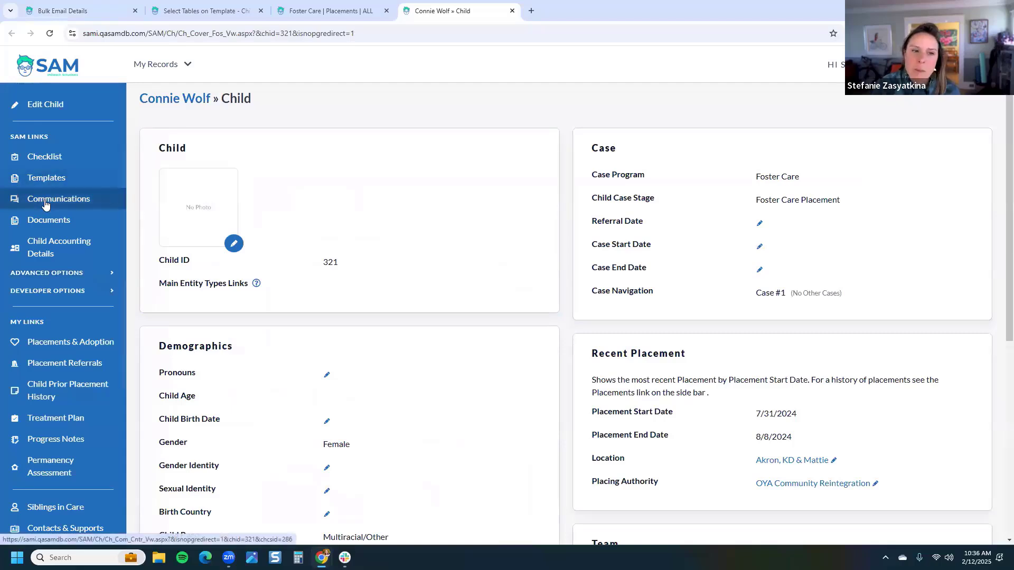
{"action": "left_click", "coordinate": [49, 204]}
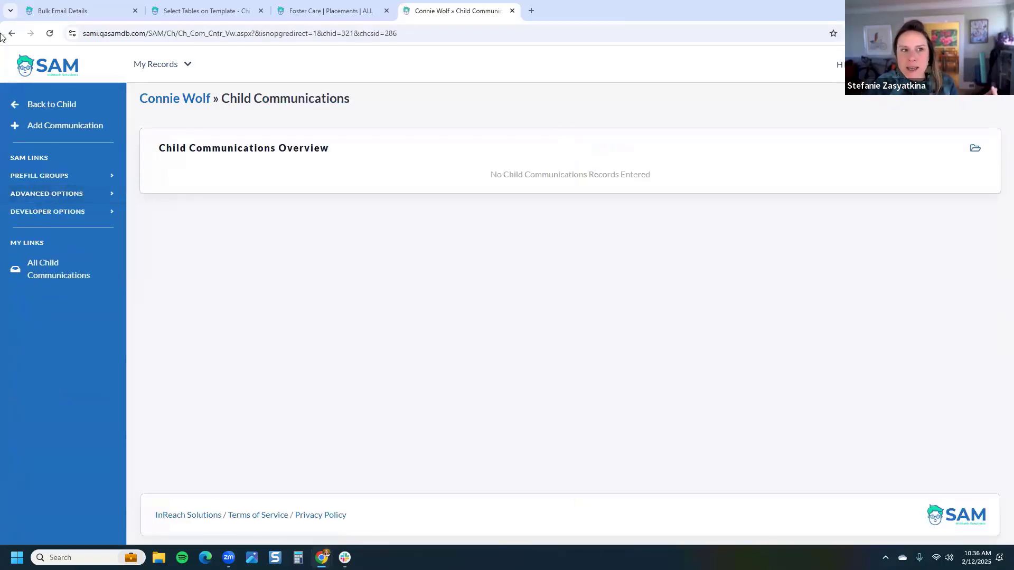
{"action": "left_click", "coordinate": [9, 34]}
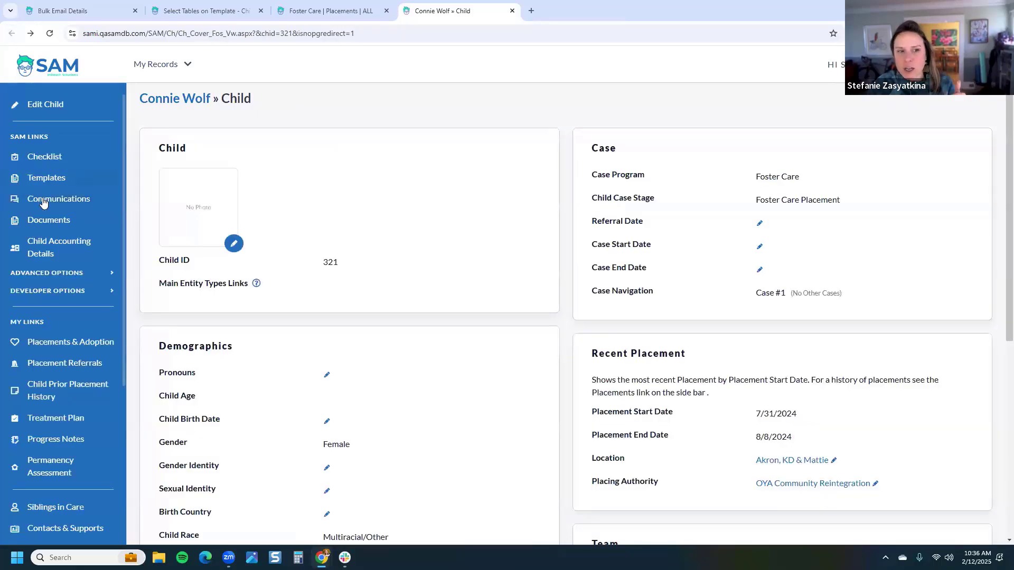
From the placements report, open the record of the child with a photo and view that child's communications
{"action": "left_click", "coordinate": [295, 11]}
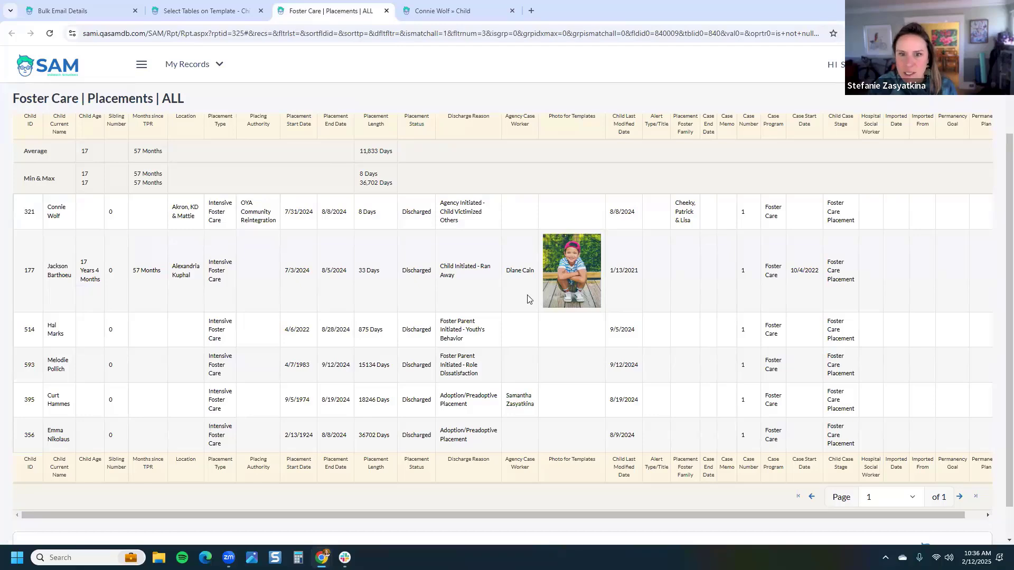
{"action": "left_click", "coordinate": [61, 279]}
{"action": "left_click", "coordinate": [87, 292]}
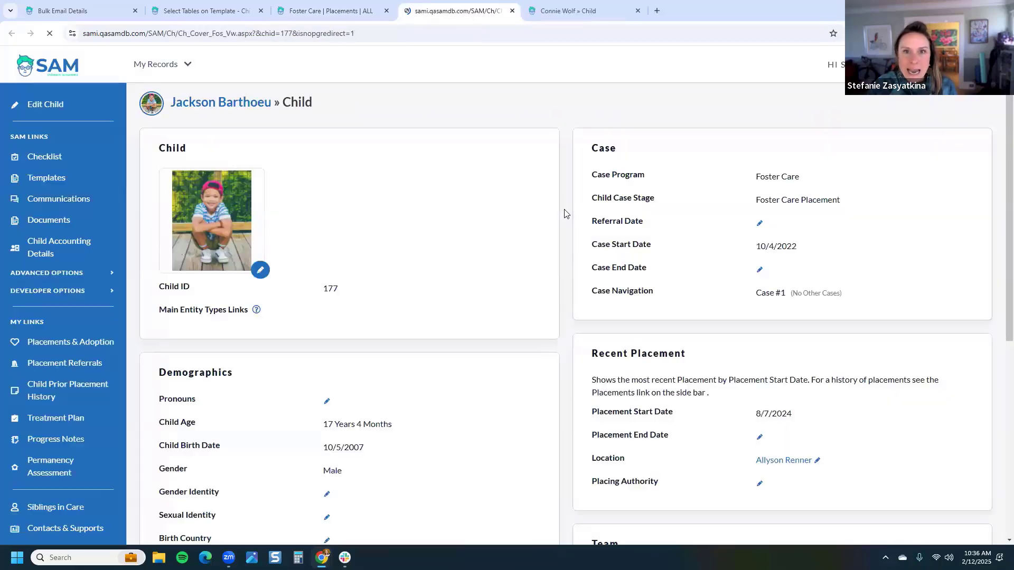
{"action": "left_click", "coordinate": [79, 205]}
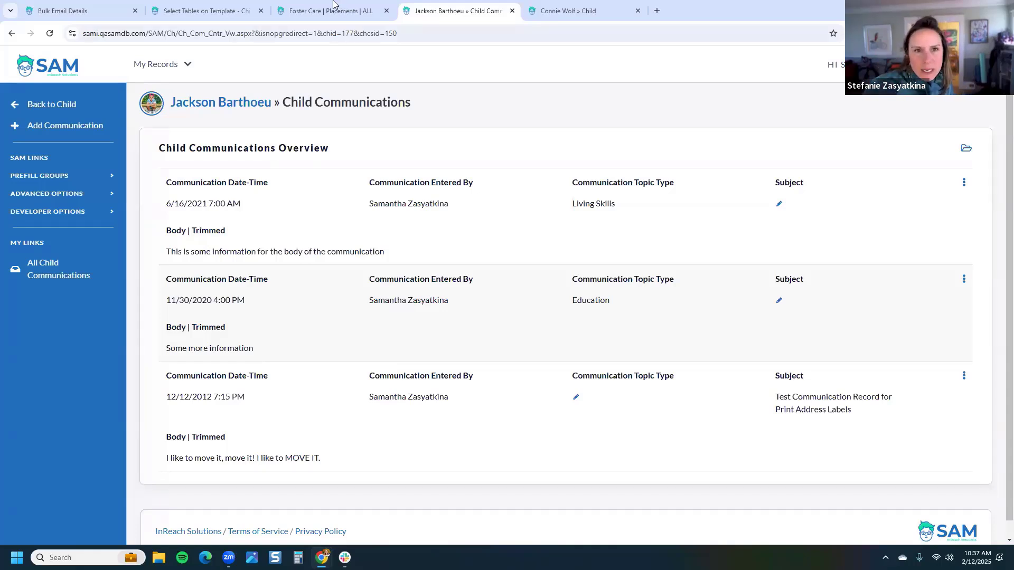
Return to the placements report and close both child record tabs
{"action": "left_click", "coordinate": [594, 11]}
{"action": "left_click", "coordinate": [454, 11]}
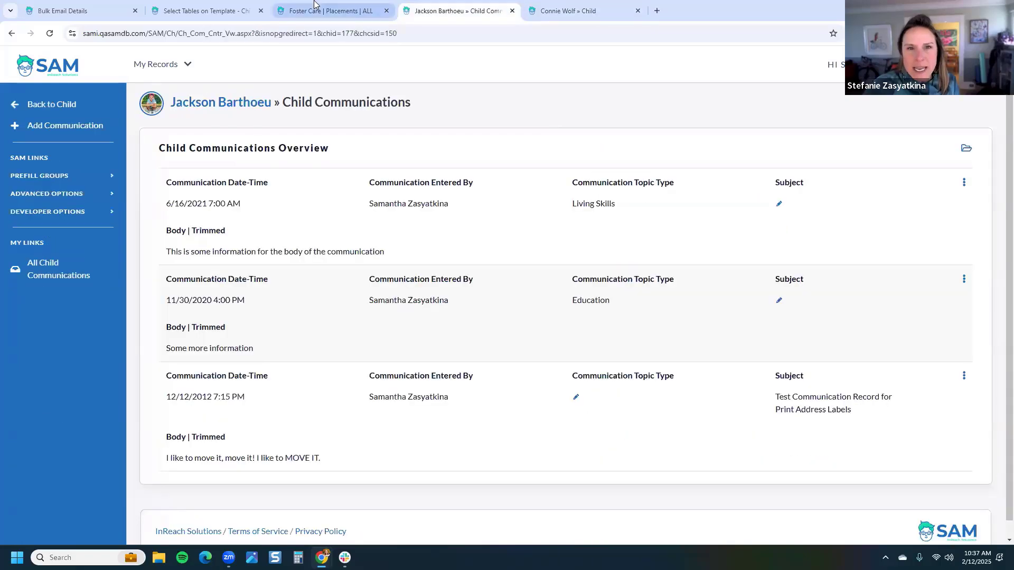
{"action": "left_click", "coordinate": [317, 9]}
{"action": "right_click", "coordinate": [318, 9]}
{"action": "left_click", "coordinate": [402, 205]}
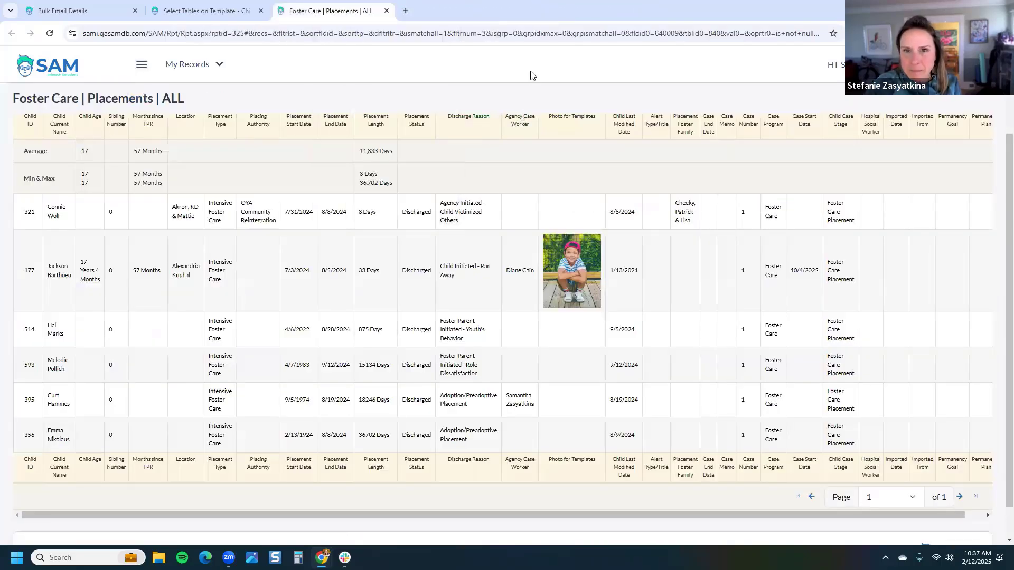